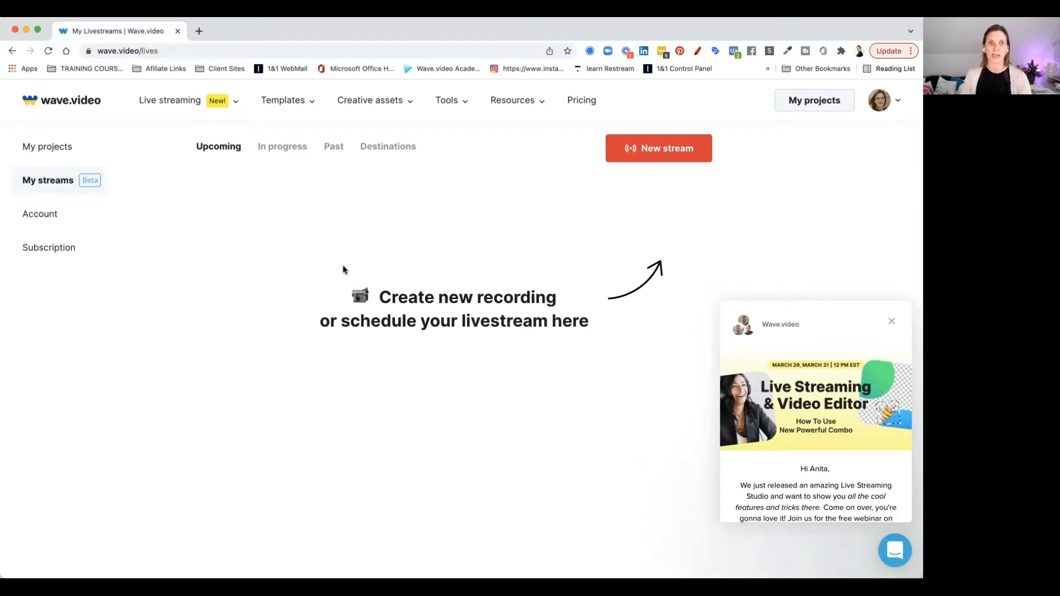
Open the Pricing page in a new tab and switch to it
{"action": "right_click", "coordinate": [591, 101]}
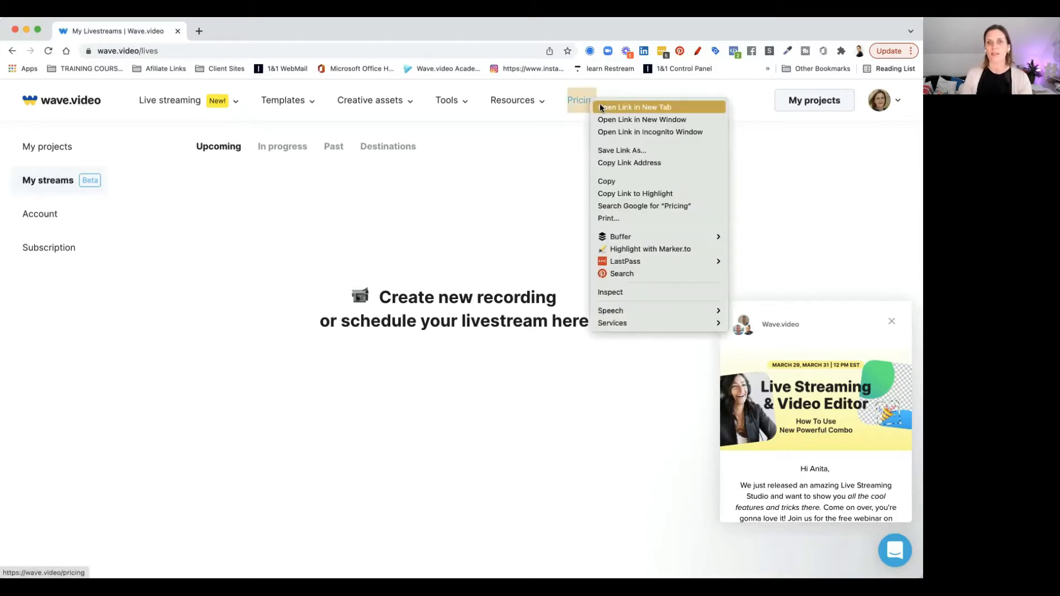
{"action": "left_click", "coordinate": [601, 106]}
{"action": "left_click", "coordinate": [245, 33]}
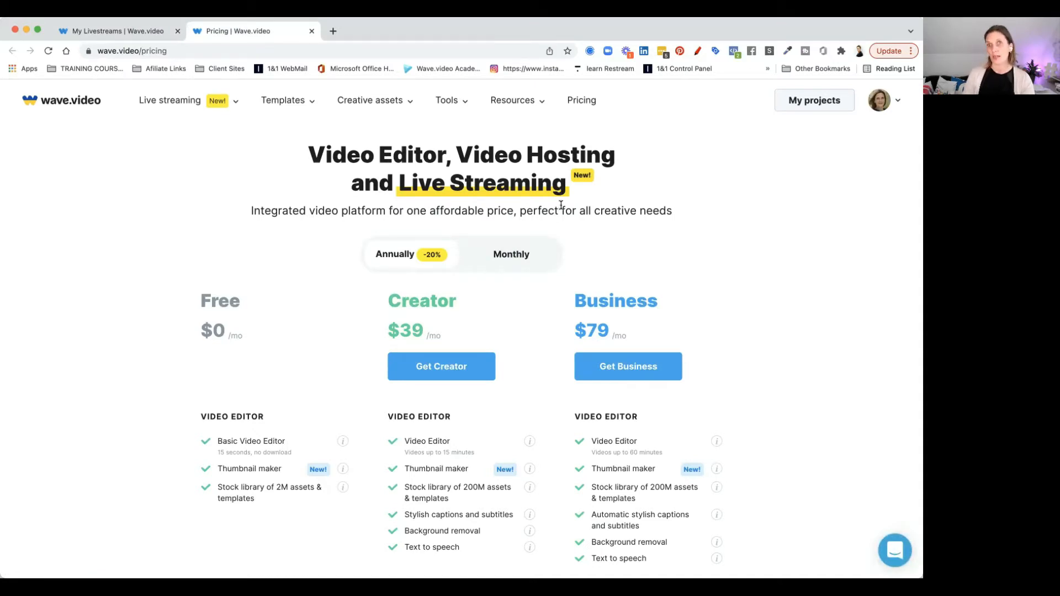
Compare the Free, Creator and Business plans' prices and features, switching between monthly and annual billing
{"action": "scroll", "coordinate": [561, 205], "scroll_direction": "down", "scroll_amount": 2}
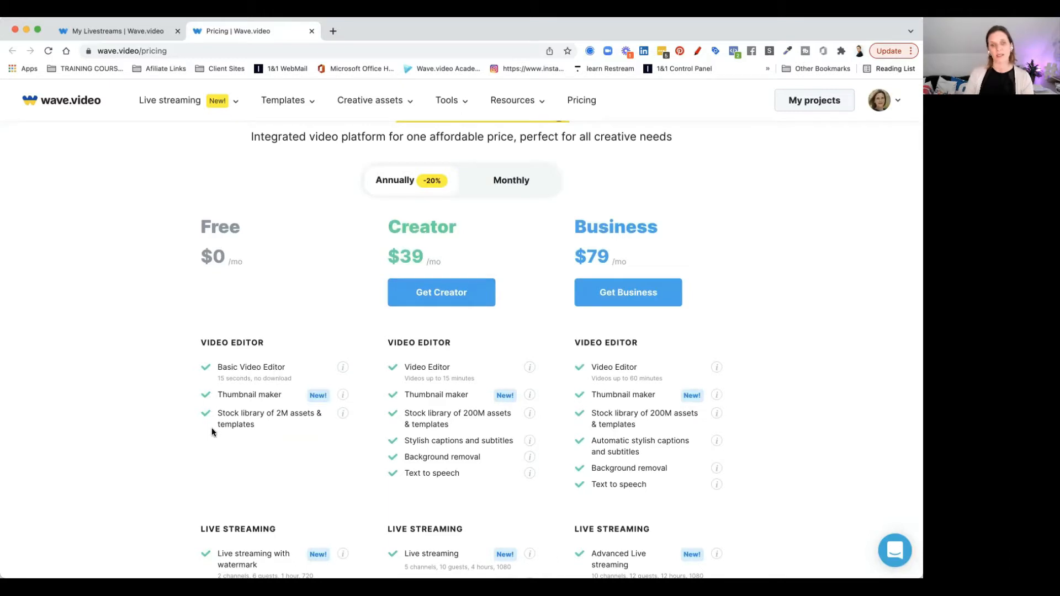
{"action": "scroll", "coordinate": [213, 434], "scroll_direction": "down", "scroll_amount": 3}
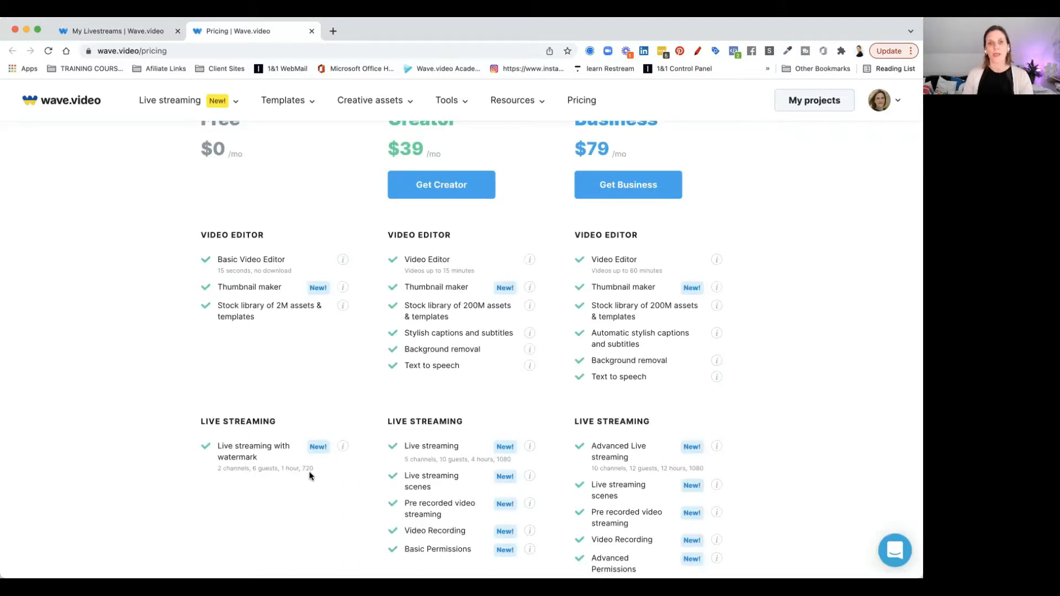
{"action": "scroll", "coordinate": [309, 476], "scroll_direction": "up", "scroll_amount": 1}
{"action": "scroll", "coordinate": [309, 476], "scroll_direction": "down", "scroll_amount": 1}
{"action": "scroll", "coordinate": [309, 476], "scroll_direction": "up", "scroll_amount": 1}
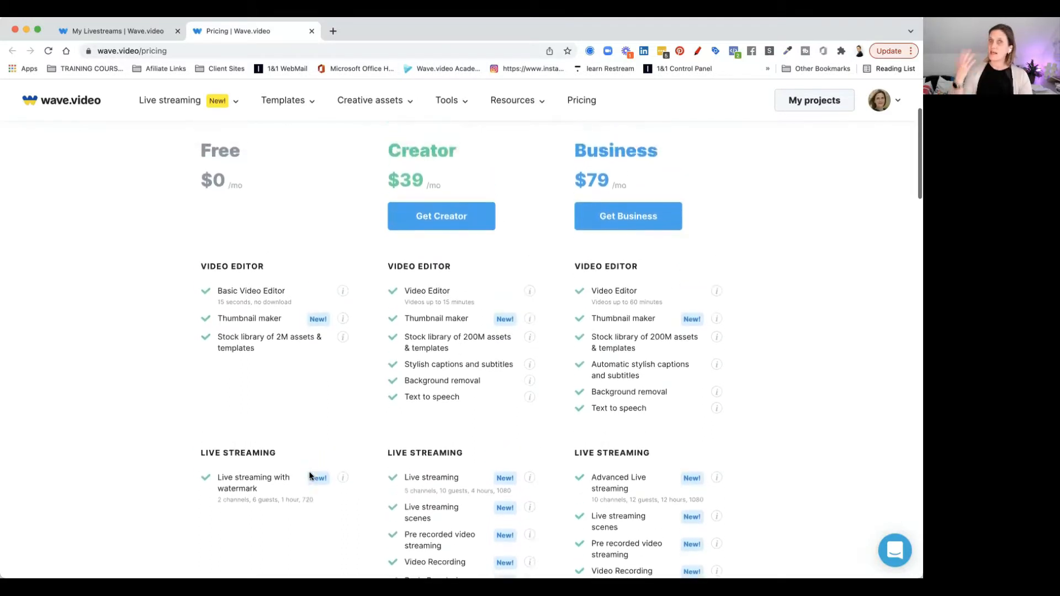
{"action": "scroll", "coordinate": [309, 476], "scroll_direction": "up", "scroll_amount": 2}
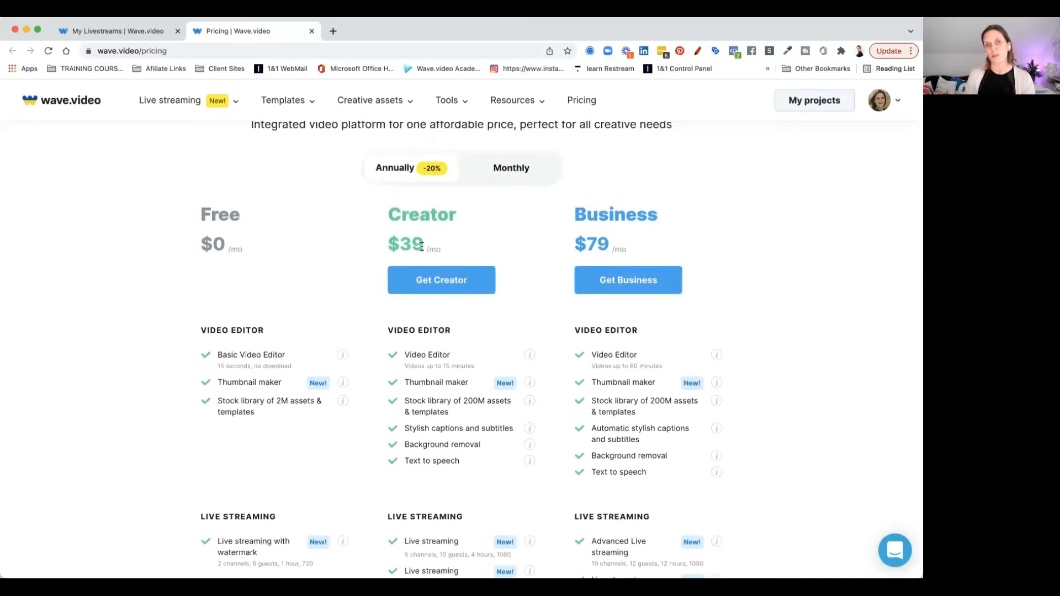
{"action": "left_click", "coordinate": [503, 170]}
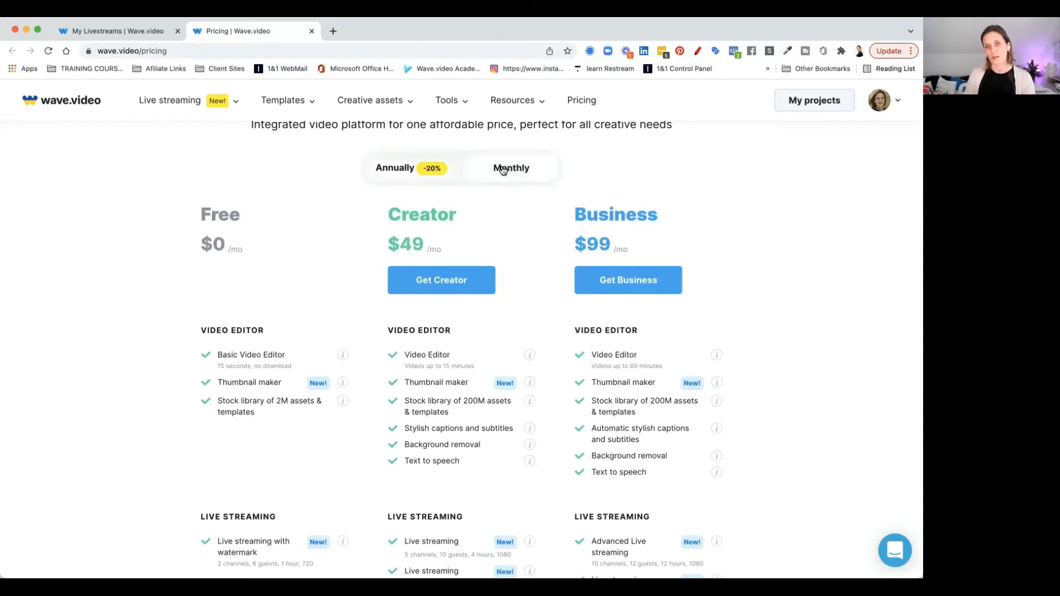
{"action": "left_click", "coordinate": [418, 171]}
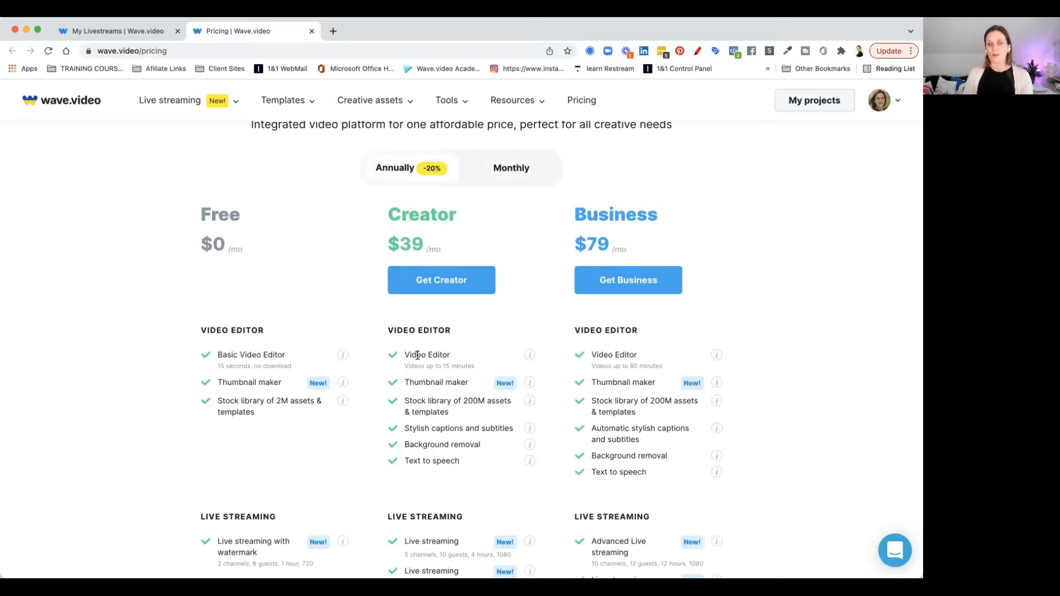
{"action": "scroll", "coordinate": [425, 457], "scroll_direction": "down", "scroll_amount": 4}
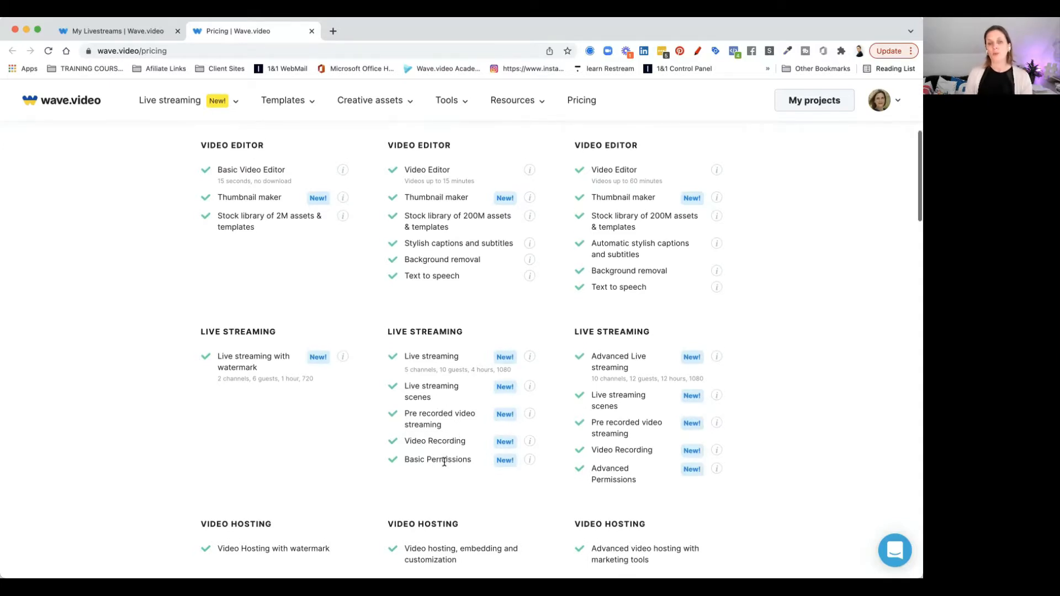
{"action": "scroll", "coordinate": [444, 461], "scroll_direction": "down", "scroll_amount": 5}
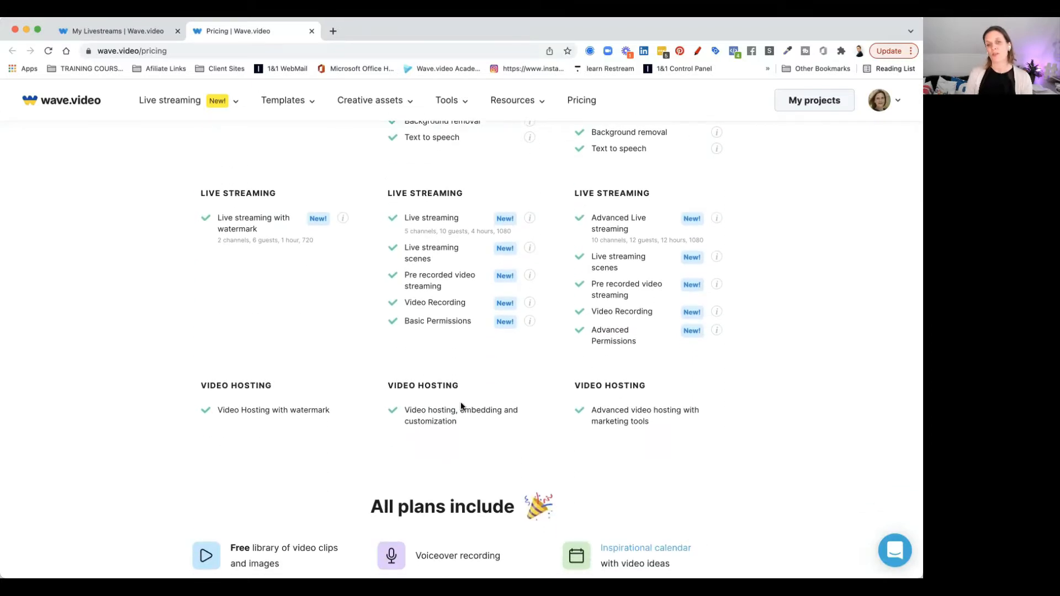
{"action": "scroll", "coordinate": [450, 406], "scroll_direction": "up", "scroll_amount": 6}
{"action": "scroll", "coordinate": [450, 404], "scroll_direction": "up", "scroll_amount": 1}
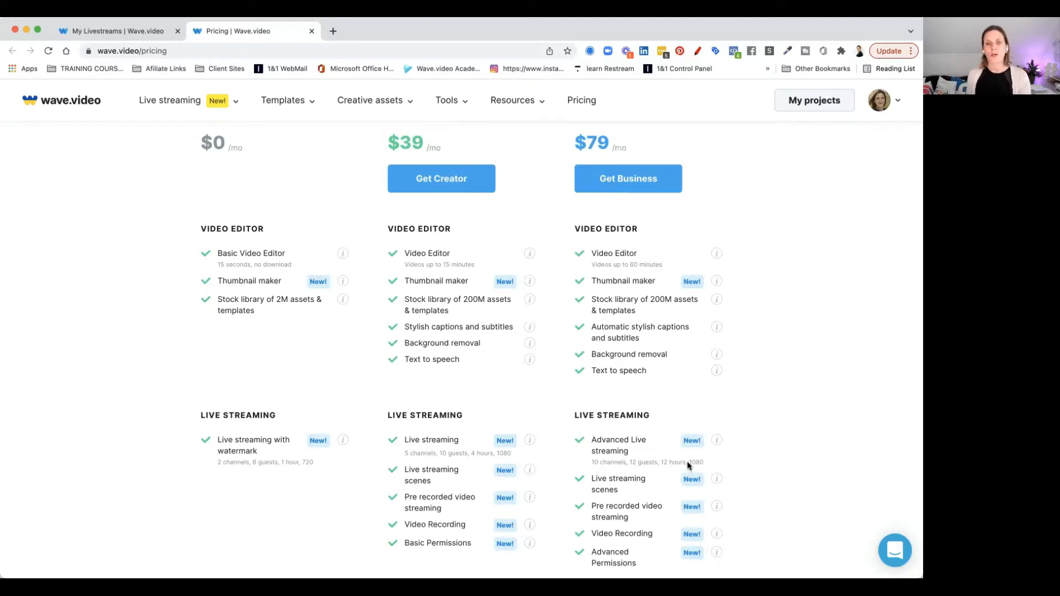
{"action": "scroll", "coordinate": [686, 462], "scroll_direction": "up", "scroll_amount": 5}
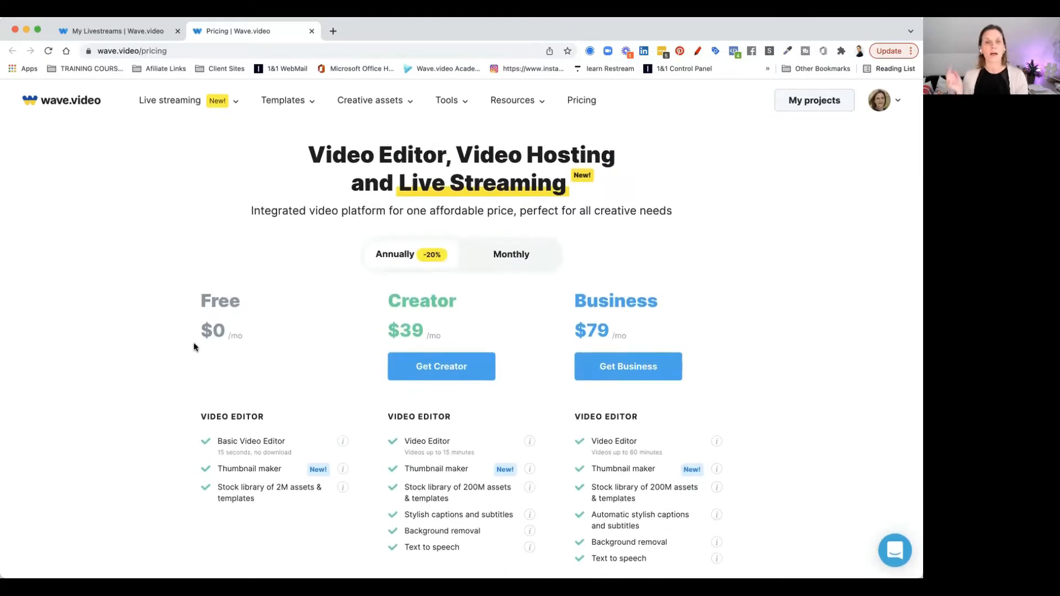
Return to the first tab and open the My streams section from My projects
{"action": "left_click", "coordinate": [132, 33]}
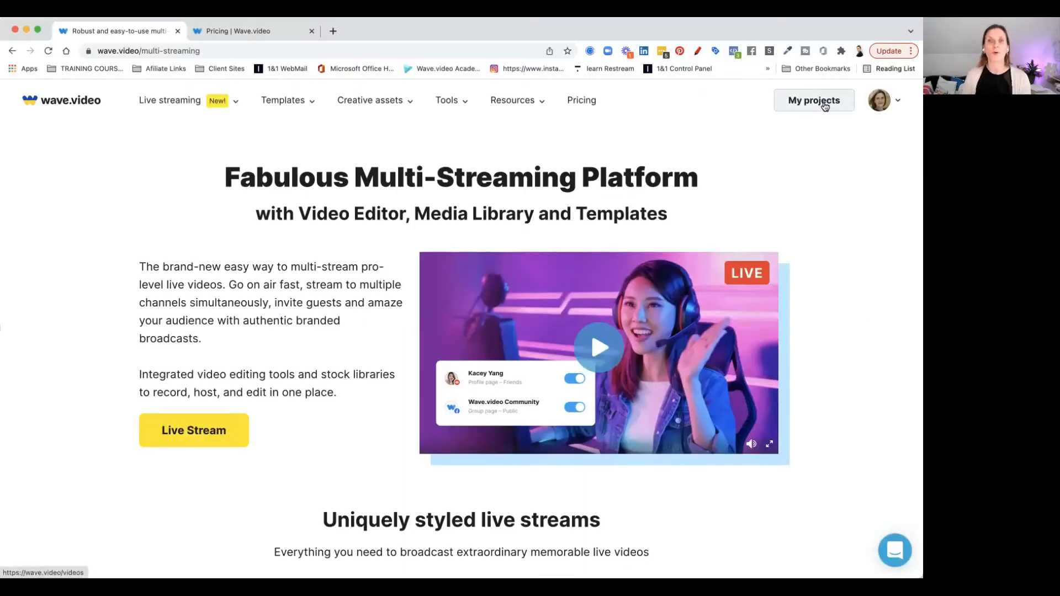
{"action": "left_click", "coordinate": [825, 103]}
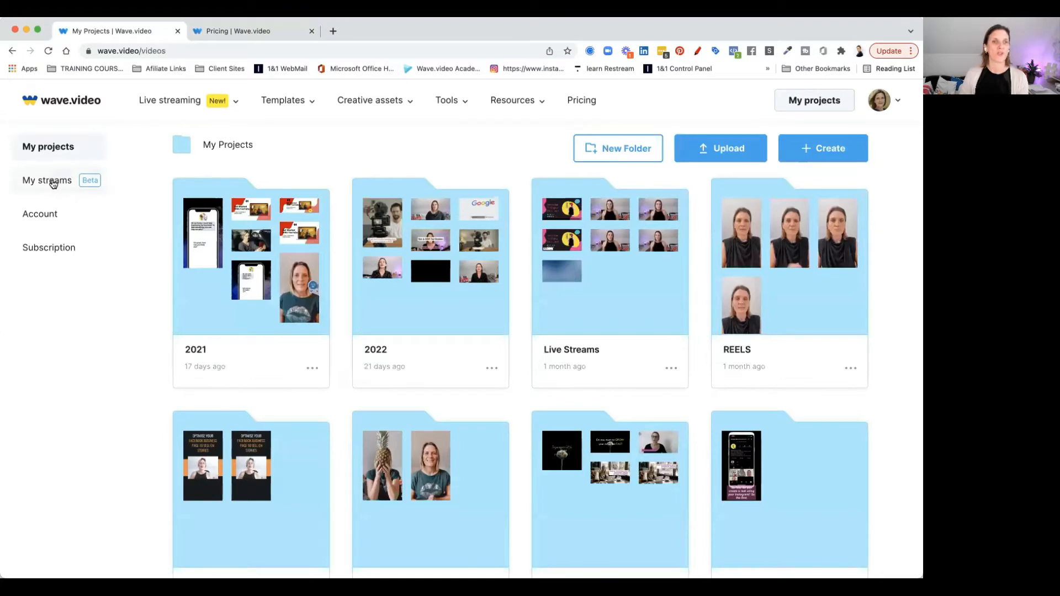
{"action": "left_click", "coordinate": [53, 182]}
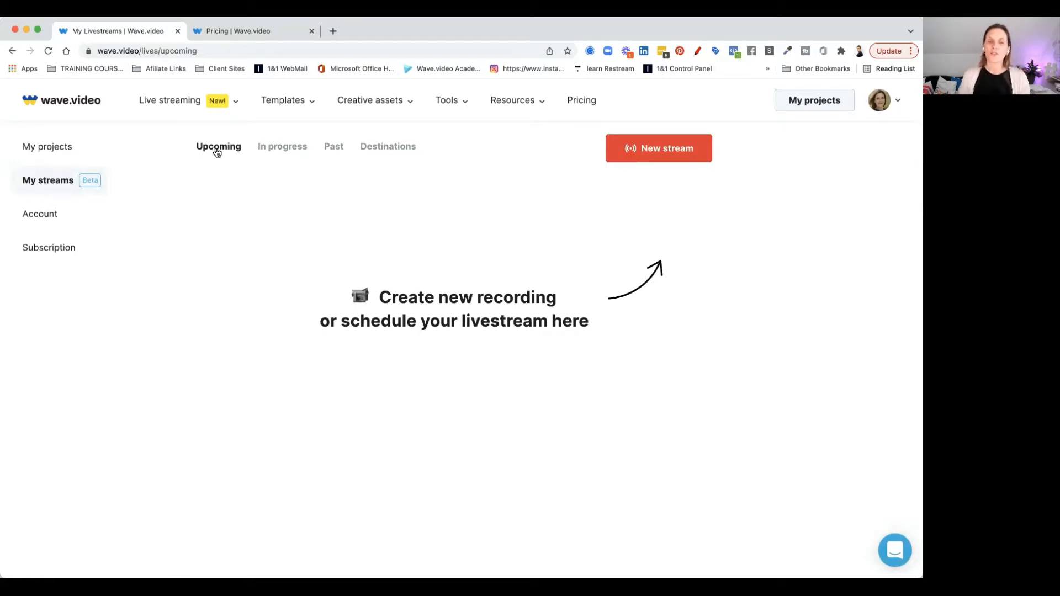
Browse the In progress, Past and Destinations lists of streams
{"action": "left_click", "coordinate": [288, 152]}
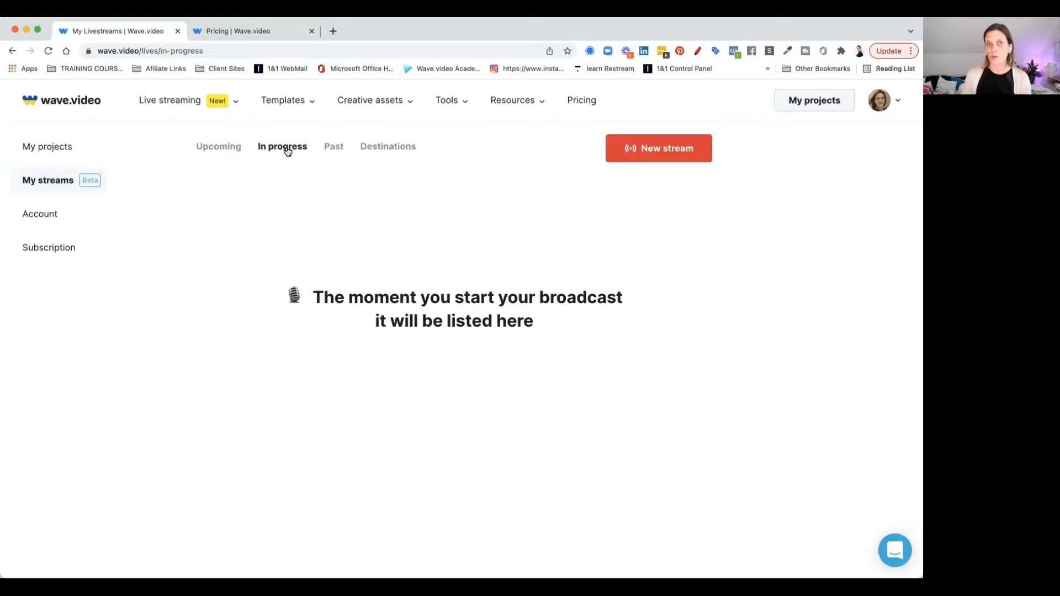
{"action": "left_click", "coordinate": [331, 150]}
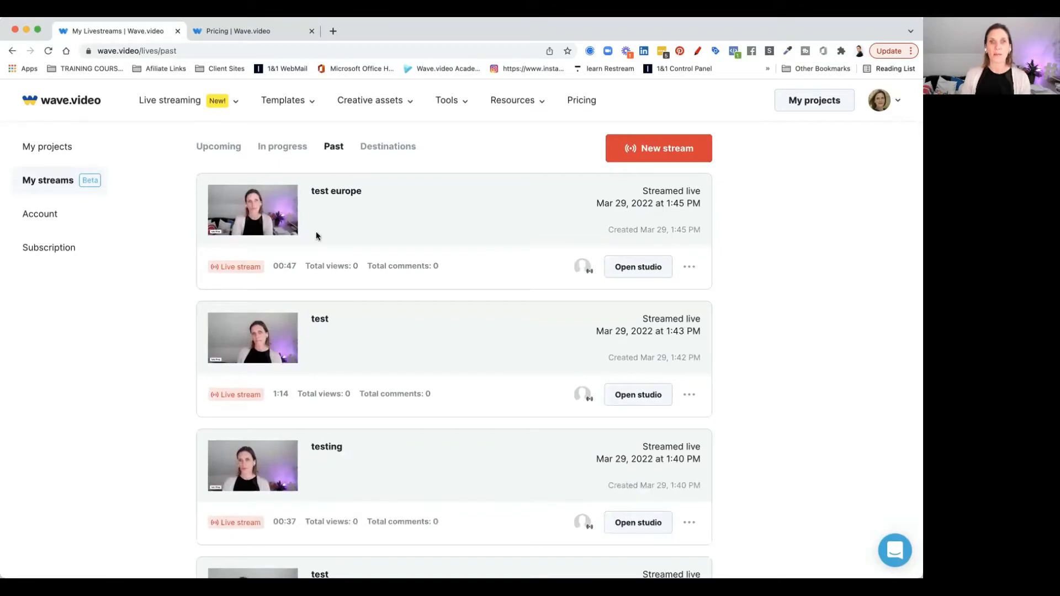
{"action": "left_click", "coordinate": [381, 148]}
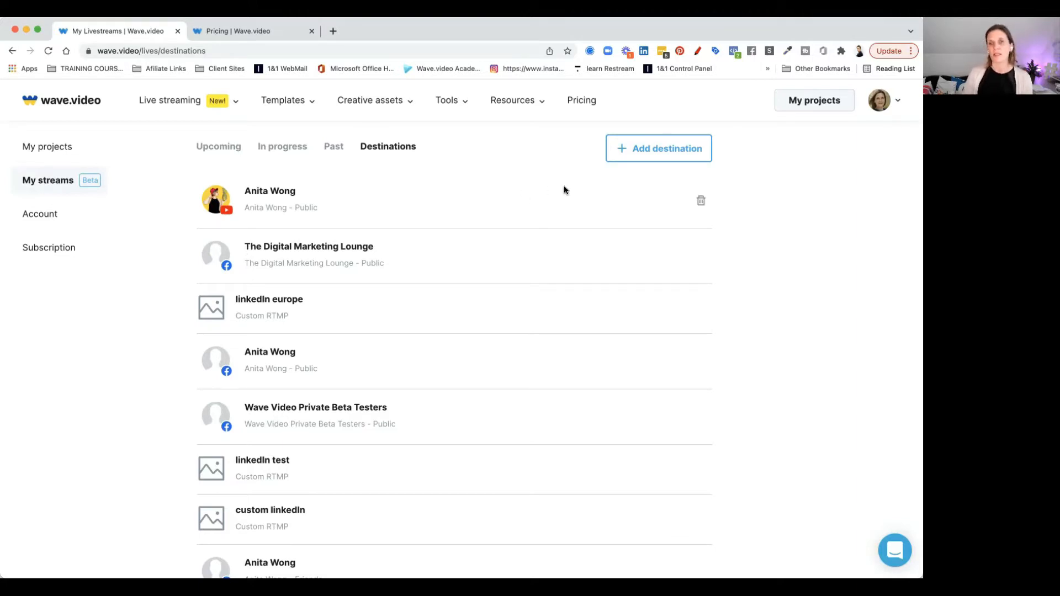
Add a Facebook group destination and connect with only admin groups shown
{"action": "left_click", "coordinate": [658, 150]}
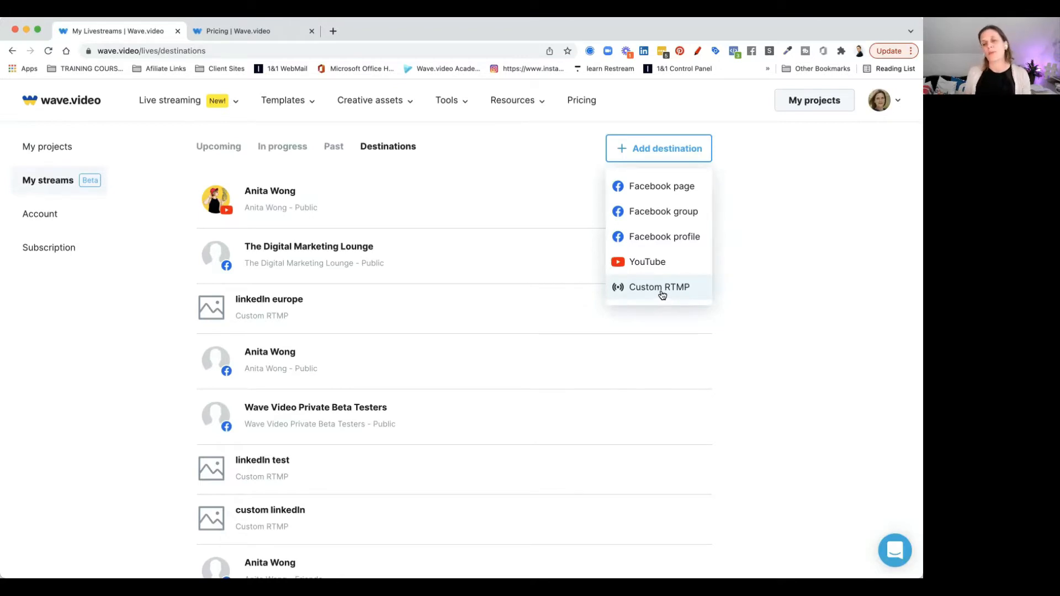
{"action": "left_click", "coordinate": [650, 214]}
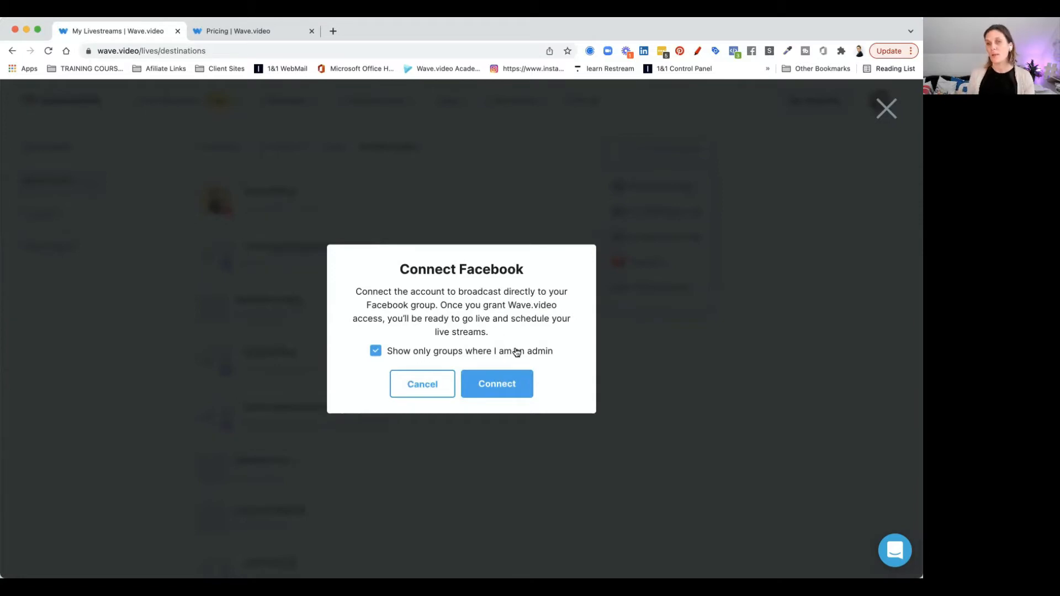
{"action": "left_click", "coordinate": [502, 381]}
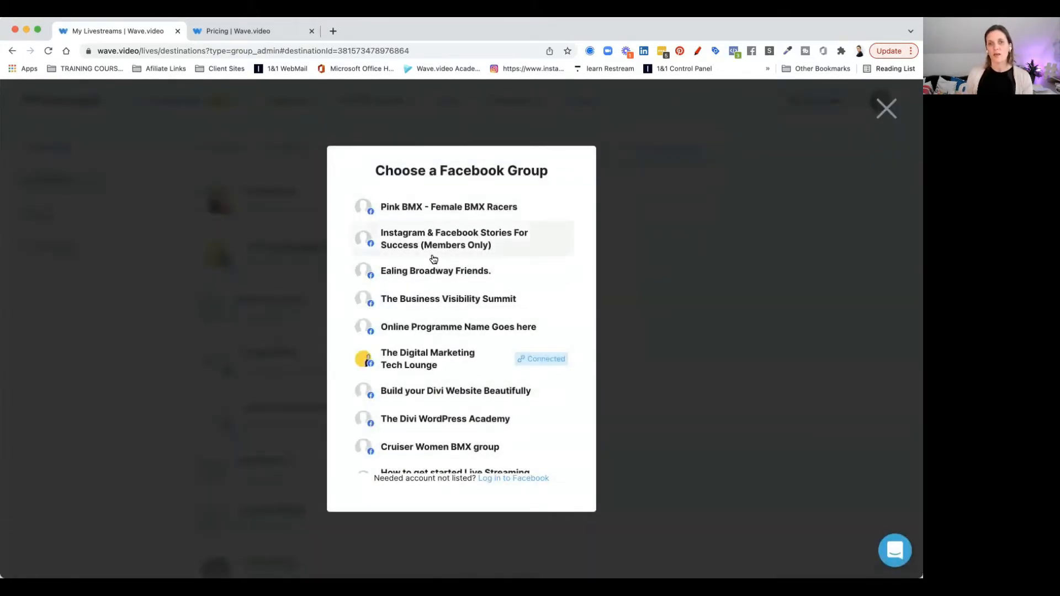
Scroll through the Facebook group list and choose a group to connect
{"action": "scroll", "coordinate": [438, 428], "scroll_direction": "down", "scroll_amount": 8}
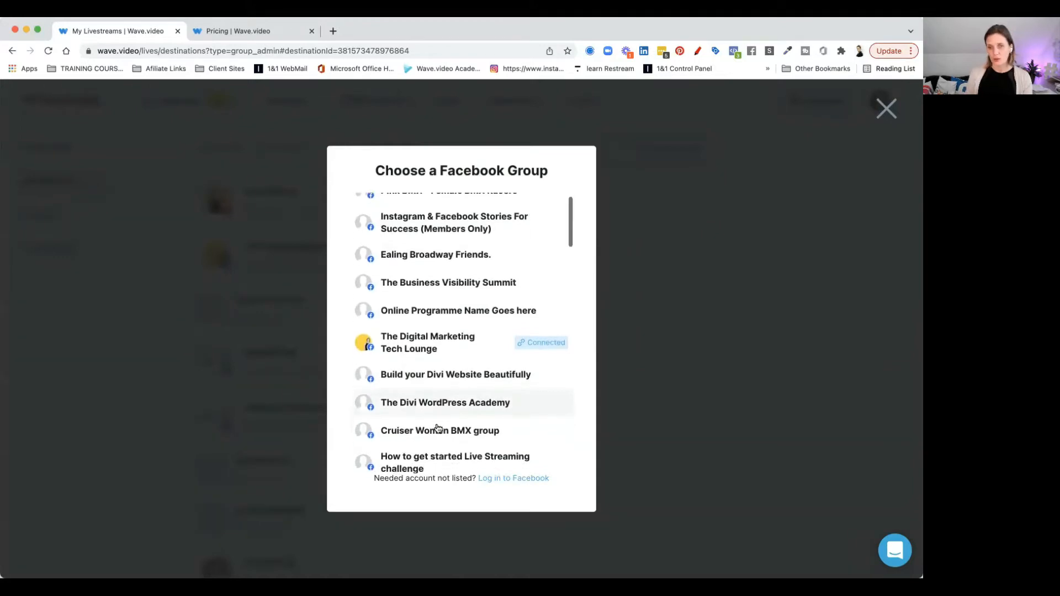
{"action": "scroll", "coordinate": [438, 428], "scroll_direction": "down", "scroll_amount": 9}
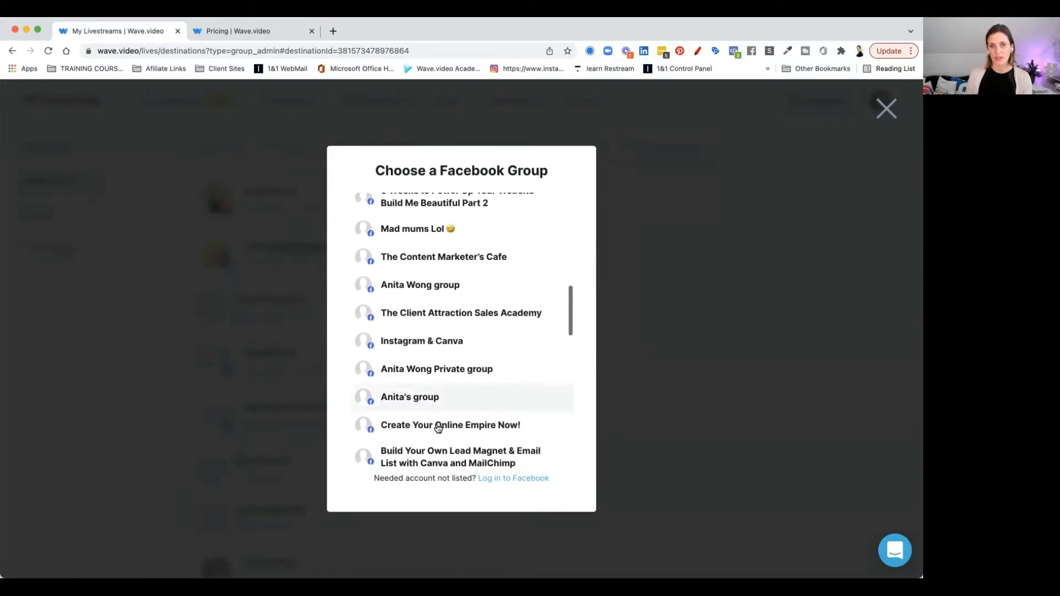
{"action": "scroll", "coordinate": [438, 428], "scroll_direction": "down", "scroll_amount": 8}
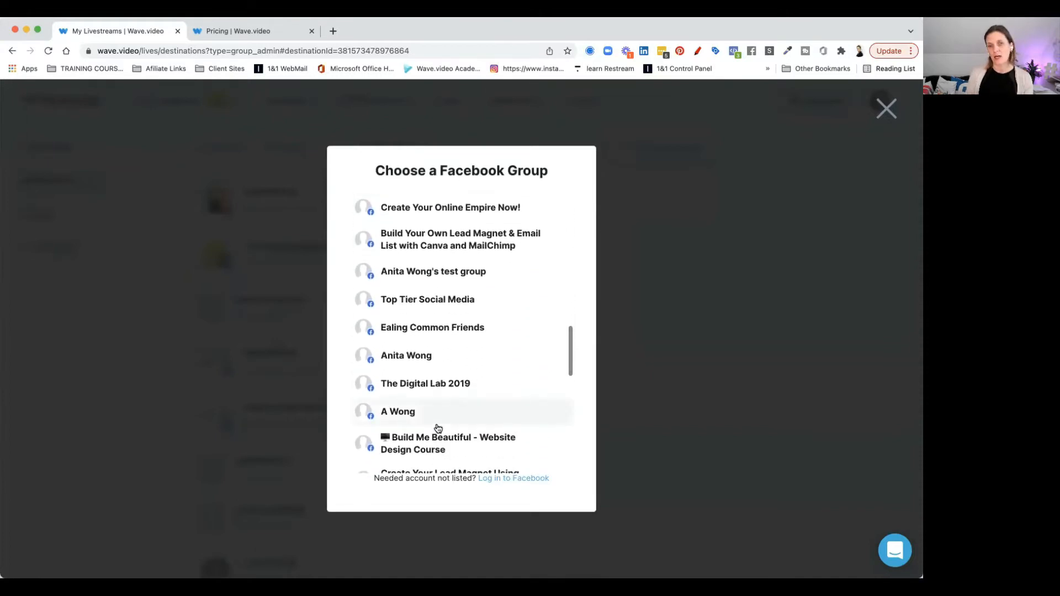
{"action": "scroll", "coordinate": [438, 429], "scroll_direction": "up", "scroll_amount": 20}
{"action": "scroll", "coordinate": [438, 429], "scroll_direction": "down", "scroll_amount": 12}
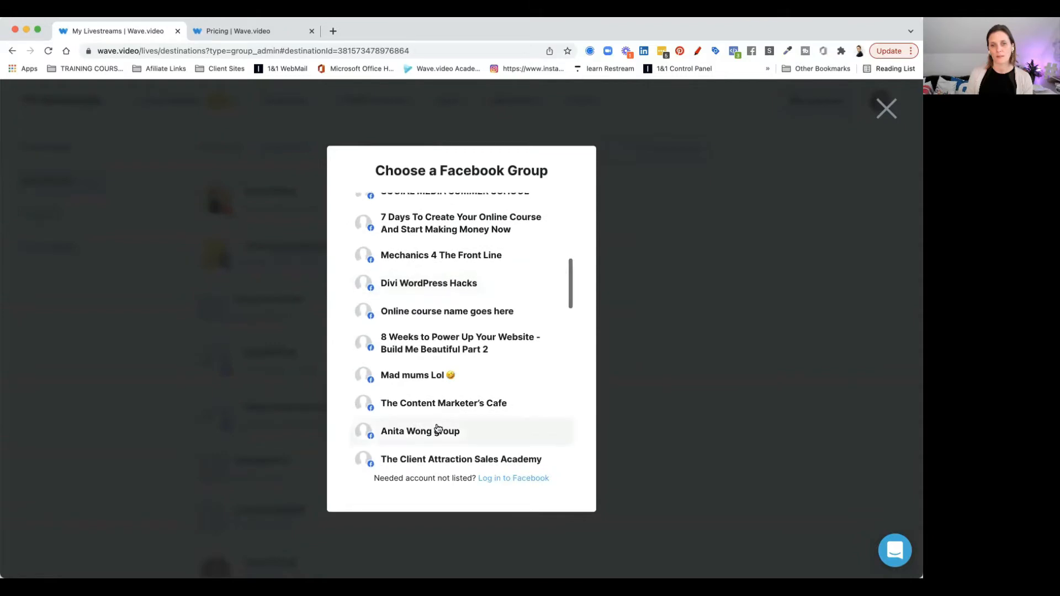
{"action": "scroll", "coordinate": [438, 431], "scroll_direction": "down", "scroll_amount": 2}
{"action": "left_click", "coordinate": [413, 386]}
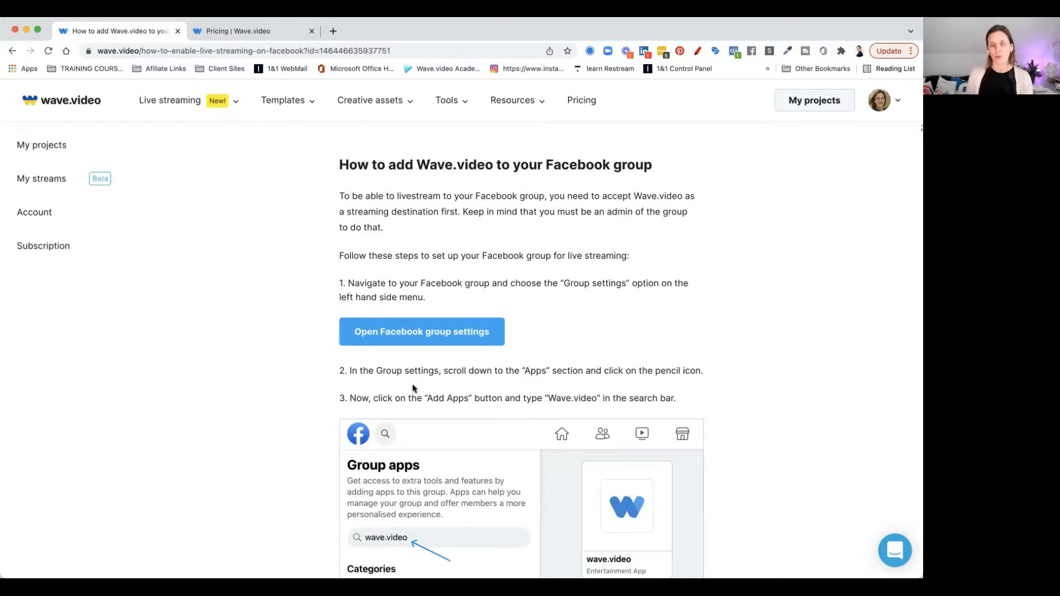
Read the setup instructions and open facebook.com in a new tab
{"action": "scroll", "coordinate": [413, 388], "scroll_direction": "down", "scroll_amount": 3}
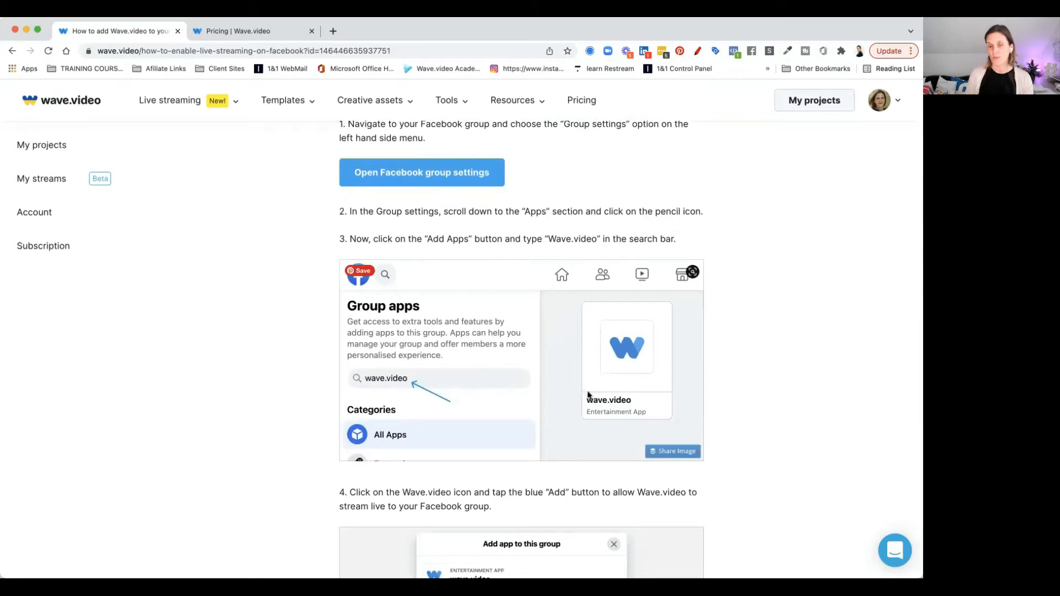
{"action": "left_click", "coordinate": [333, 31]}
{"action": "type", "text": "facebook.com"}
{"action": "key", "text": "Return"}
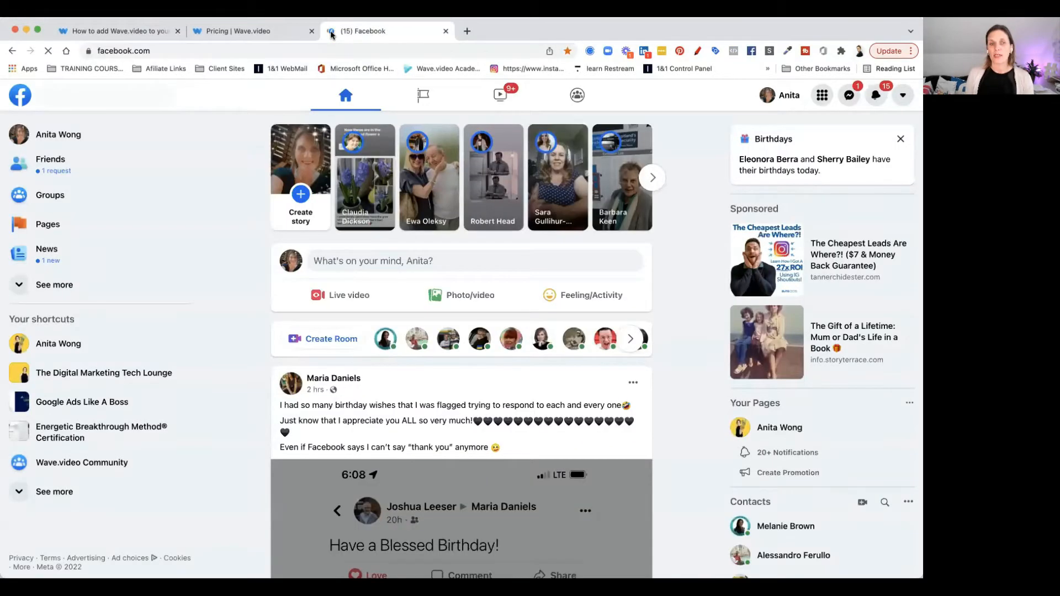
Open The Digital Marketing Tech Lounge group and go to its Group settings
{"action": "left_click", "coordinate": [62, 377]}
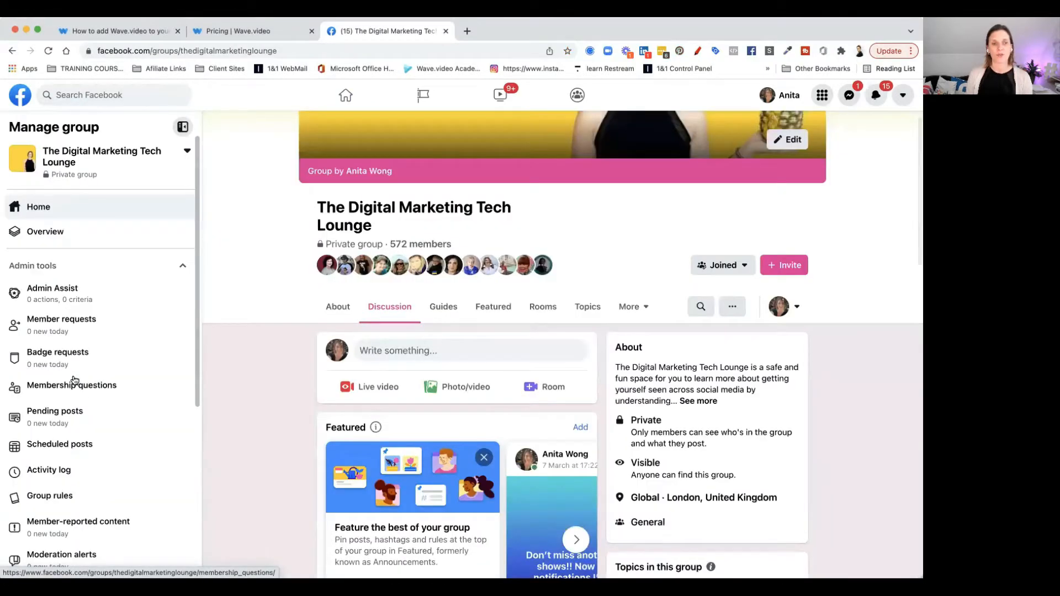
{"action": "scroll", "coordinate": [74, 381], "scroll_direction": "down", "scroll_amount": 5}
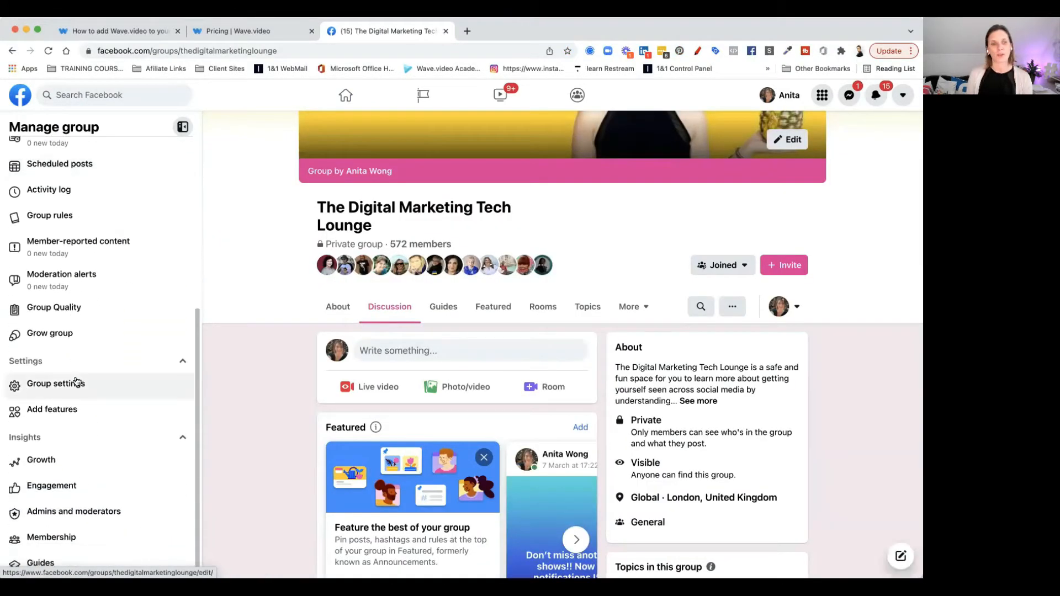
{"action": "left_click", "coordinate": [52, 386]}
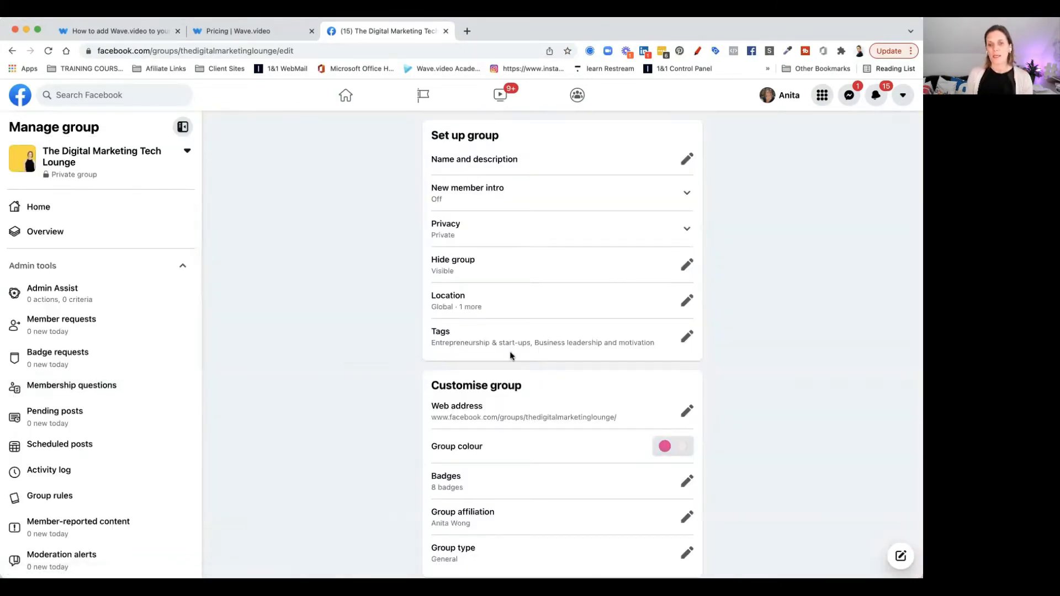
Open the group's Apps list under the advanced settings
{"action": "scroll", "coordinate": [511, 357], "scroll_direction": "down", "scroll_amount": 3}
{"action": "scroll", "coordinate": [511, 357], "scroll_direction": "down", "scroll_amount": 7}
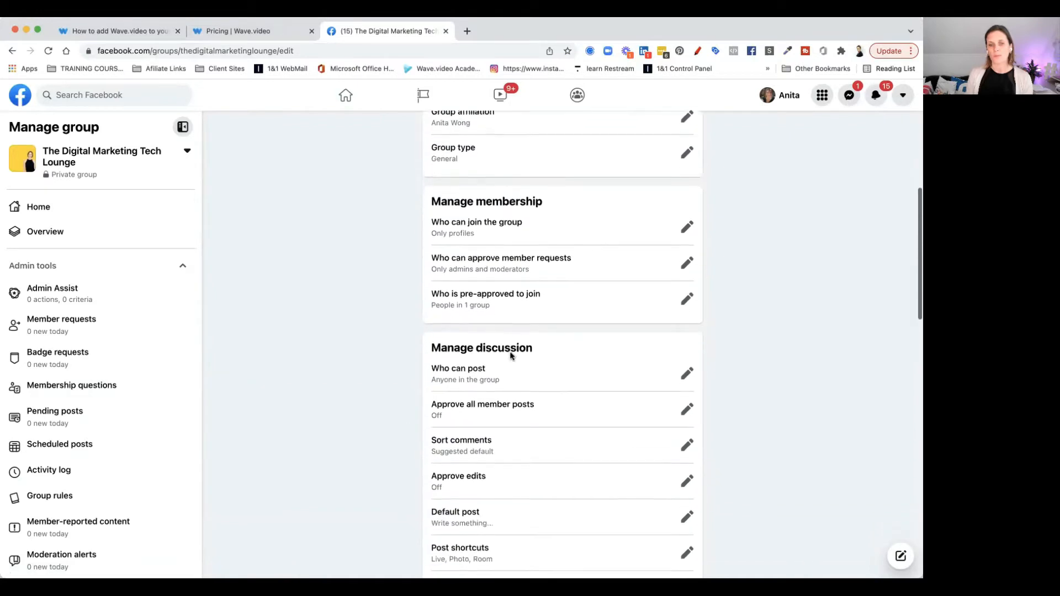
{"action": "scroll", "coordinate": [510, 356], "scroll_direction": "down", "scroll_amount": 10}
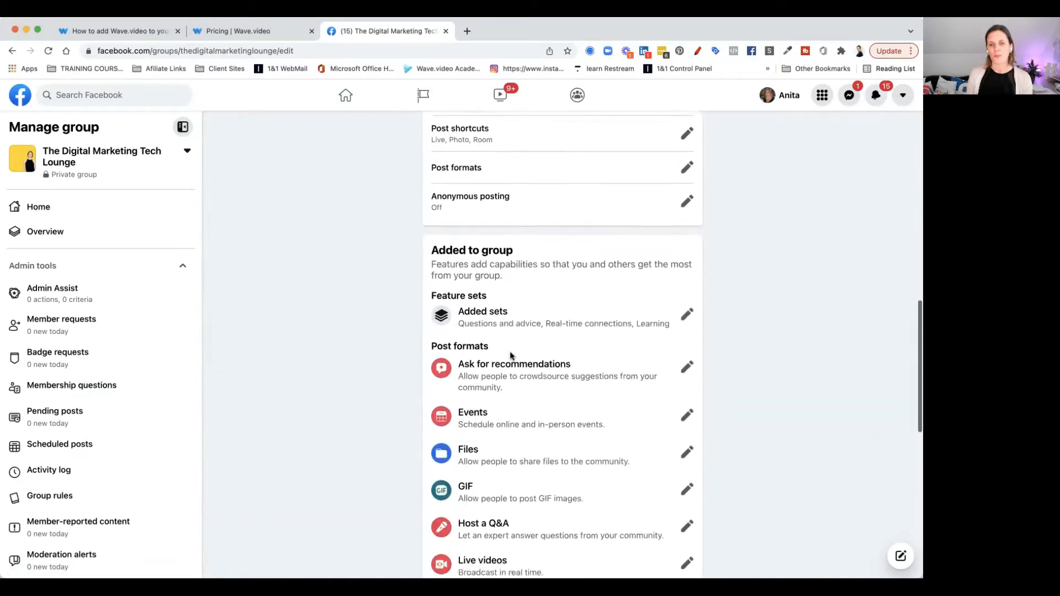
{"action": "scroll", "coordinate": [510, 356], "scroll_direction": "down", "scroll_amount": 3}
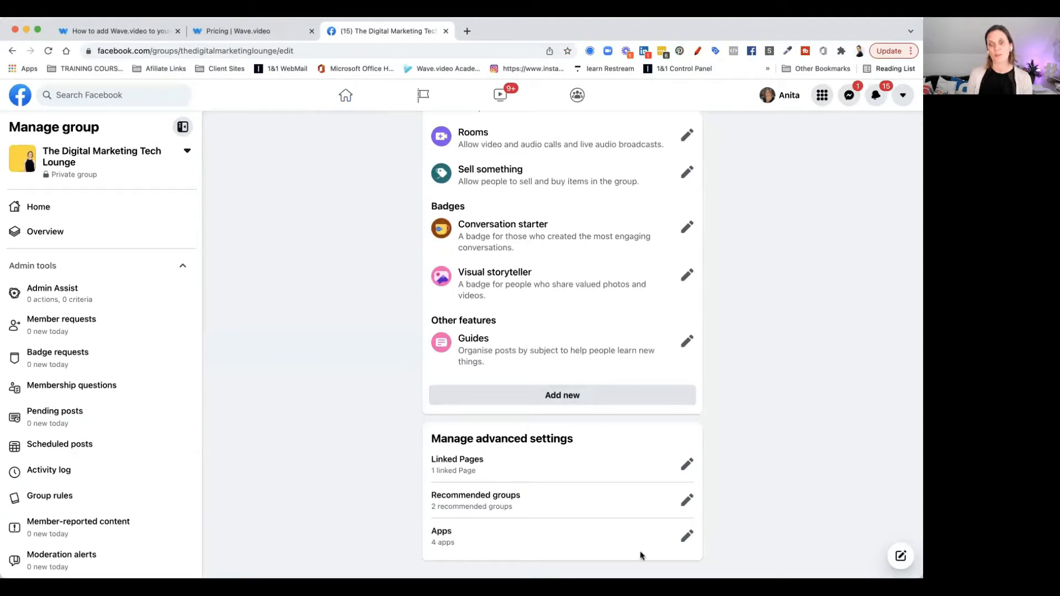
{"action": "left_click", "coordinate": [688, 538]}
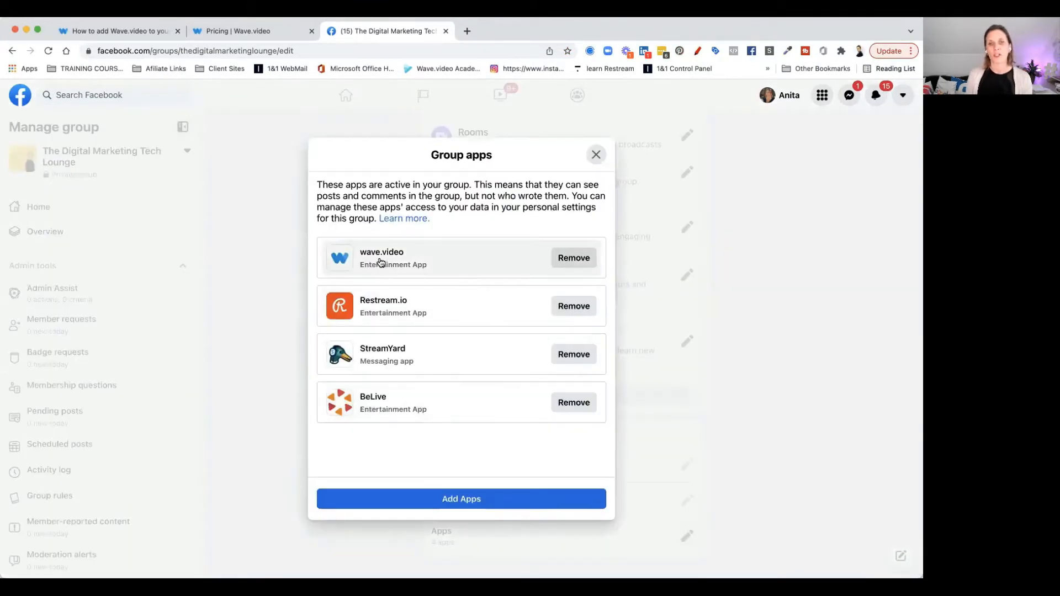
Open the group app store and search it for wave, then clear the search
{"action": "left_click", "coordinate": [452, 501]}
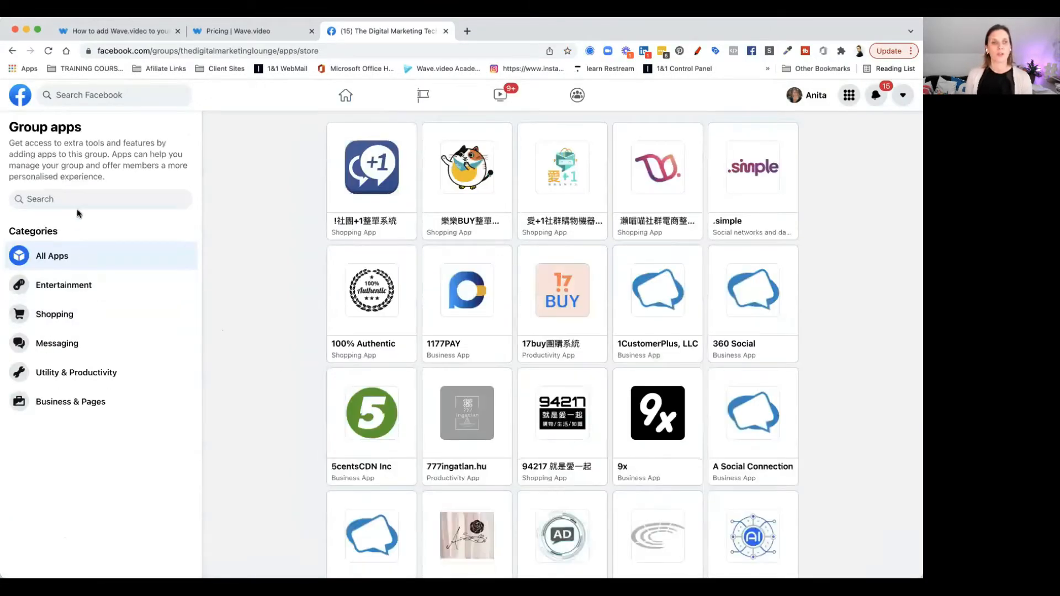
{"action": "left_click", "coordinate": [77, 204]}
{"action": "type", "text": "wave"}
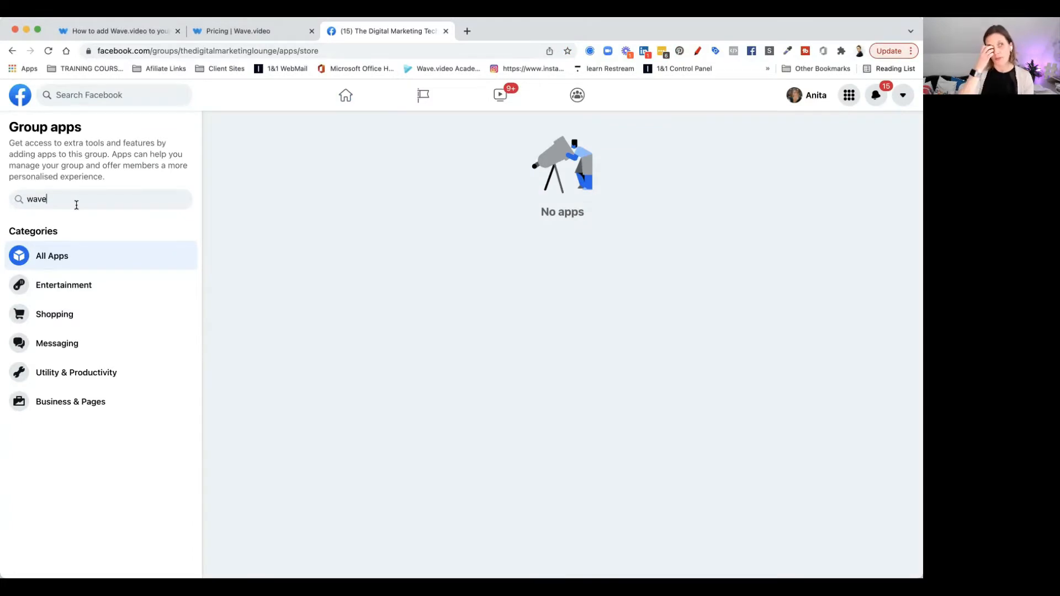
{"action": "key", "text": "BackSpace"}
{"action": "key", "text": "BackSpace"}
{"action": "key", "text": "BackSpace"}
{"action": "key", "text": "BackSpace"}
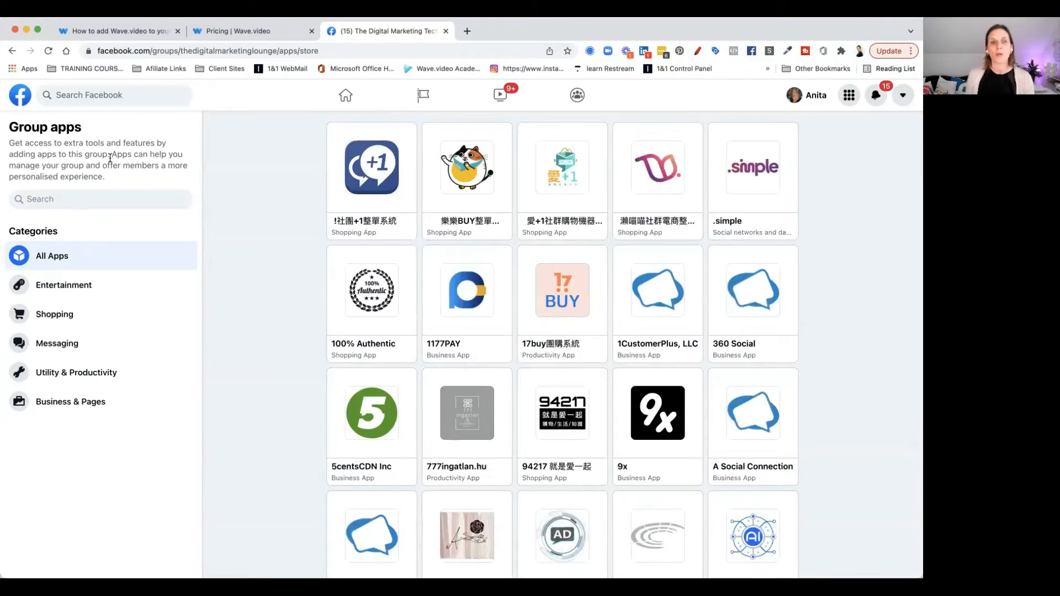
Return to the Wave.video instructions and open the Destinations list under My streams
{"action": "left_click", "coordinate": [126, 32]}
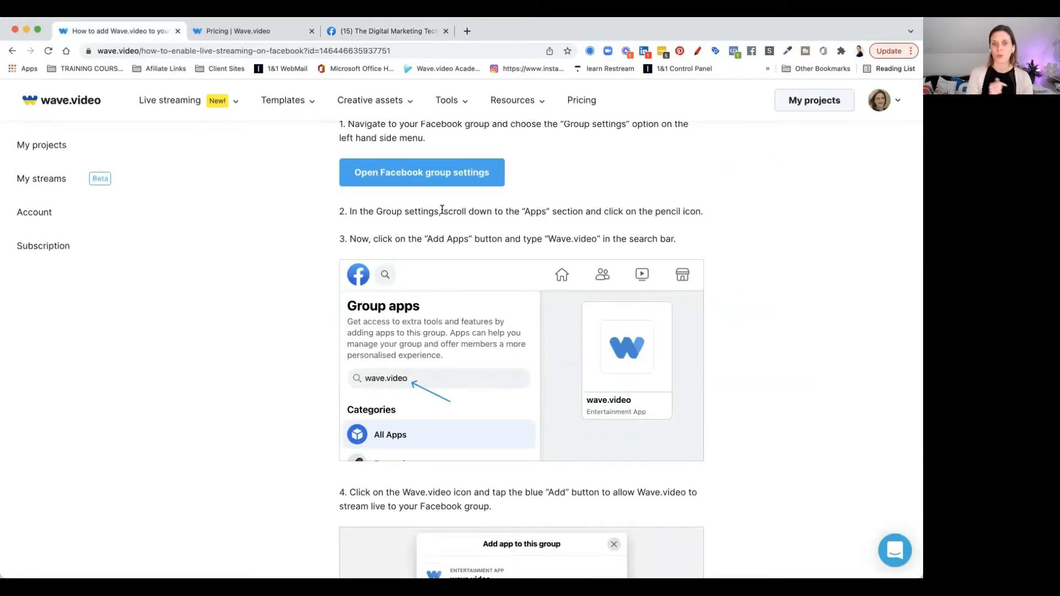
{"action": "scroll", "coordinate": [441, 210], "scroll_direction": "down", "scroll_amount": 5}
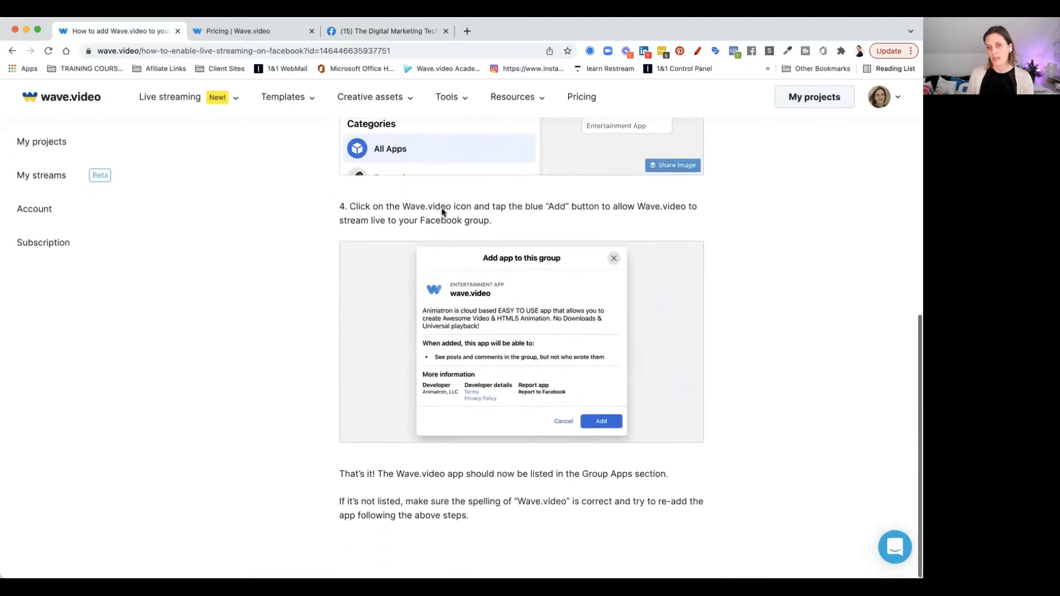
{"action": "scroll", "coordinate": [442, 211], "scroll_direction": "up", "scroll_amount": 10}
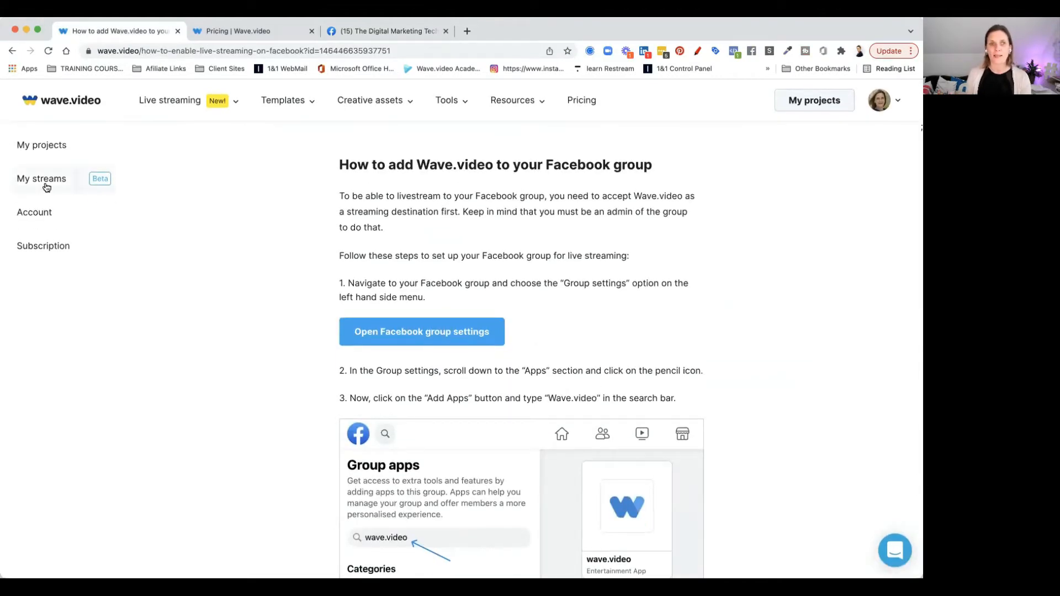
{"action": "left_click", "coordinate": [47, 187]}
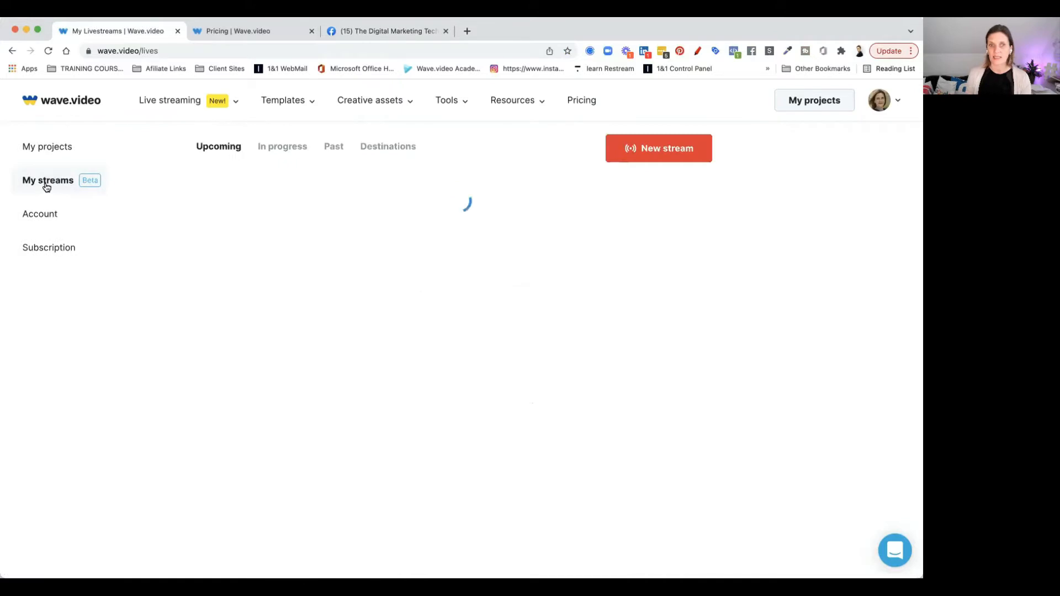
{"action": "left_click", "coordinate": [384, 148]}
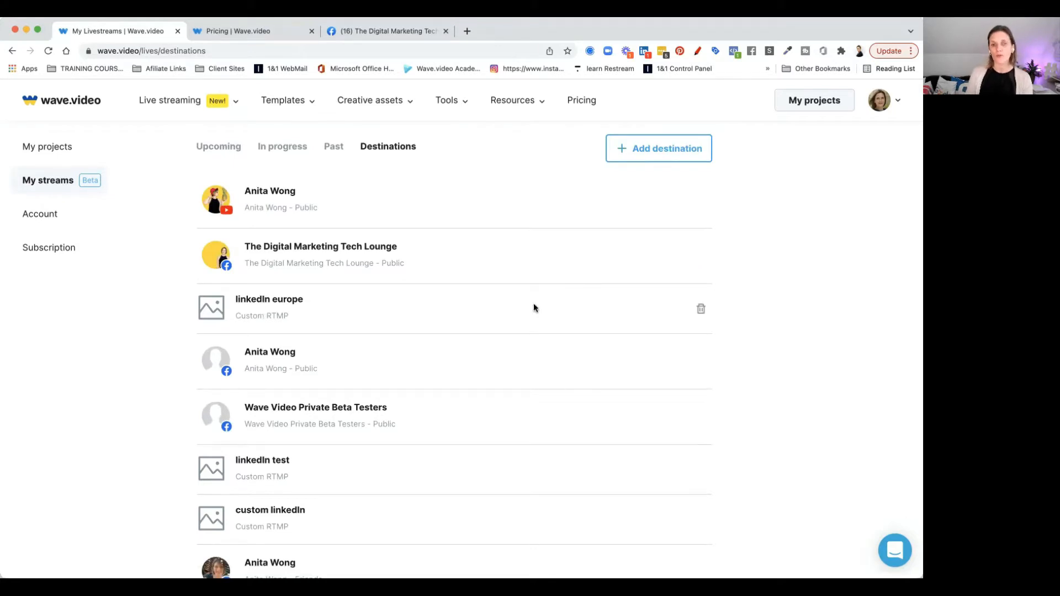
Delete the linkedIn europe, linkedIn test and custom linkedIn destinations
{"action": "left_click", "coordinate": [701, 309]}
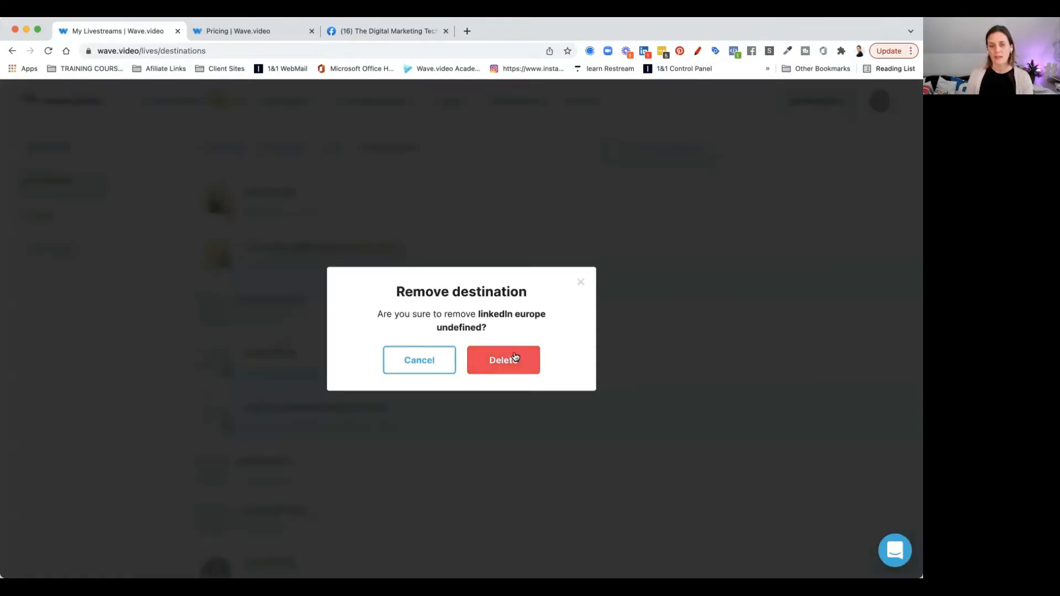
{"action": "left_click", "coordinate": [515, 358]}
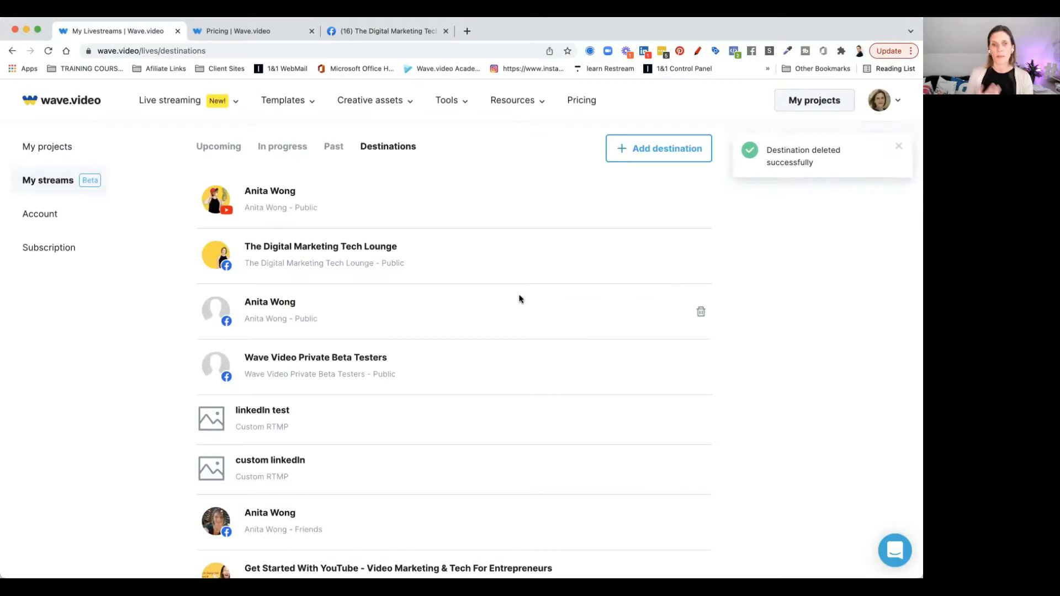
{"action": "scroll", "coordinate": [441, 323], "scroll_direction": "down", "scroll_amount": 3}
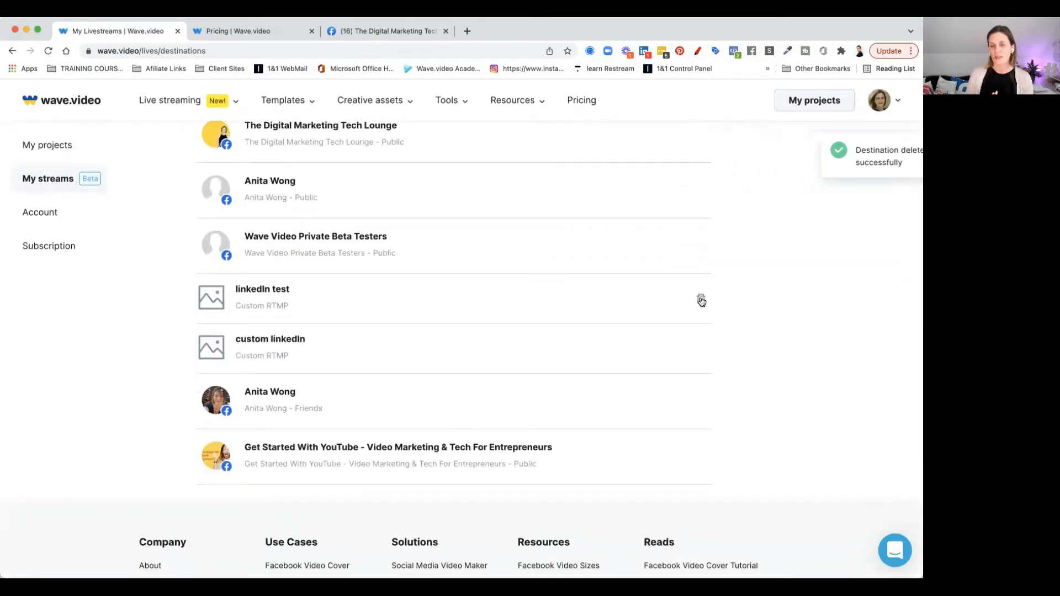
{"action": "left_click", "coordinate": [709, 300]}
{"action": "left_click", "coordinate": [495, 360]}
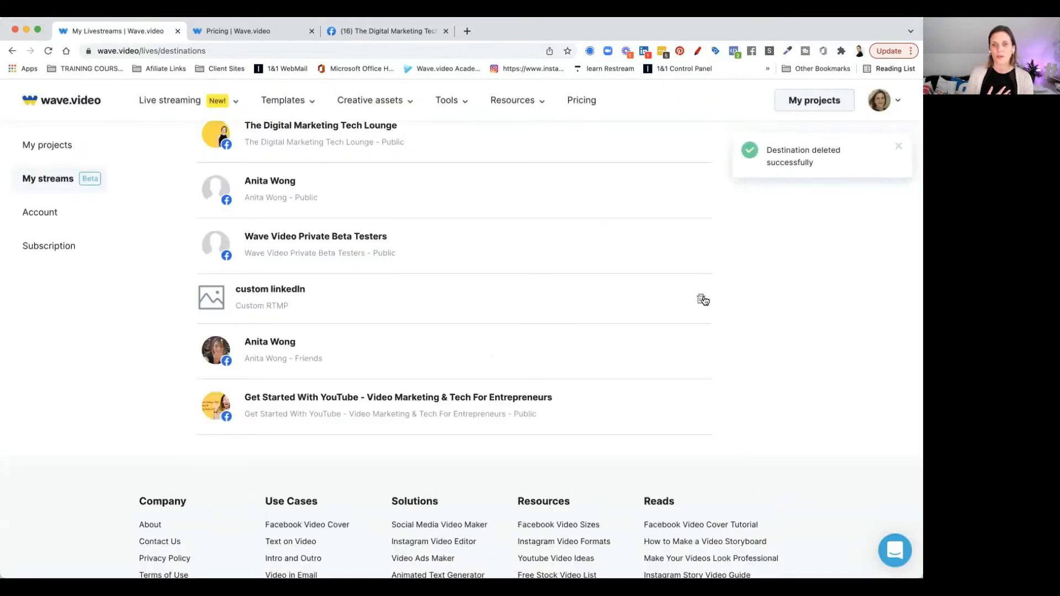
{"action": "left_click", "coordinate": [702, 299]}
{"action": "left_click", "coordinate": [518, 358]}
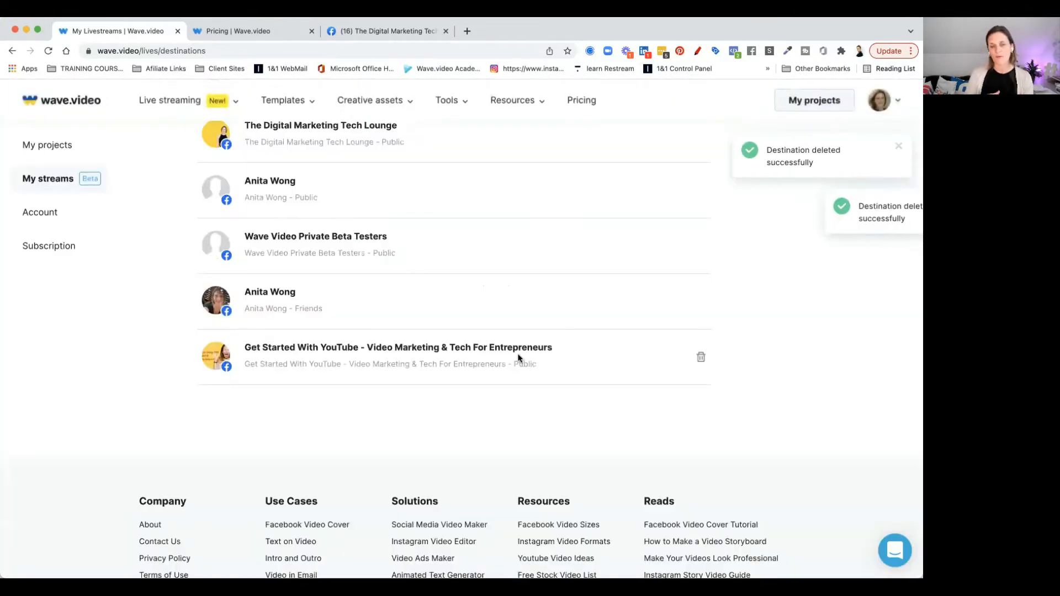
Start a new stream from the Upcoming list and title it Wave videos
{"action": "scroll", "coordinate": [520, 359], "scroll_direction": "up", "scroll_amount": 1}
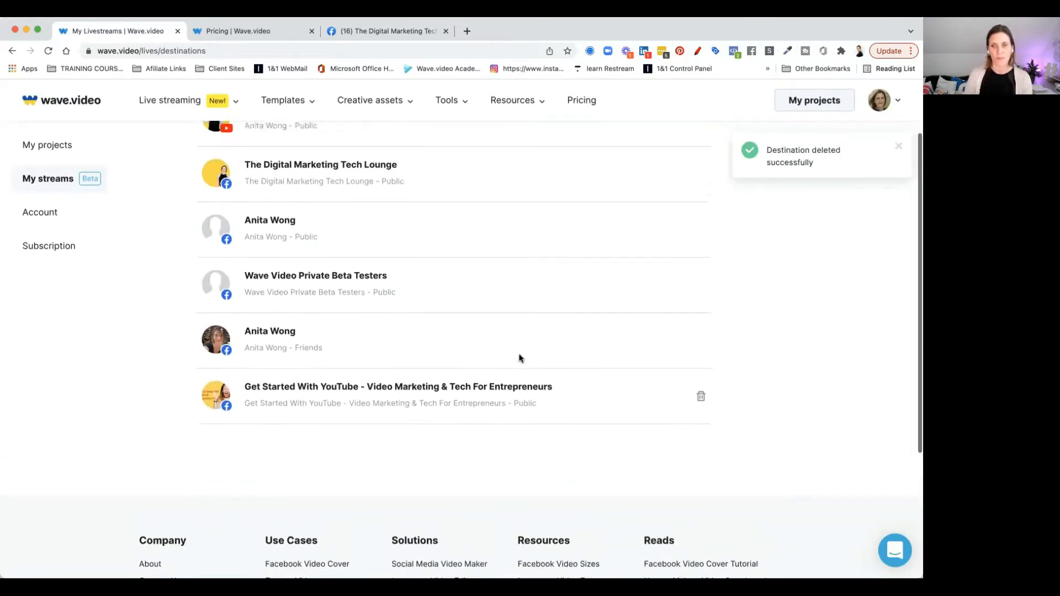
{"action": "scroll", "coordinate": [519, 358], "scroll_direction": "up", "scroll_amount": 2}
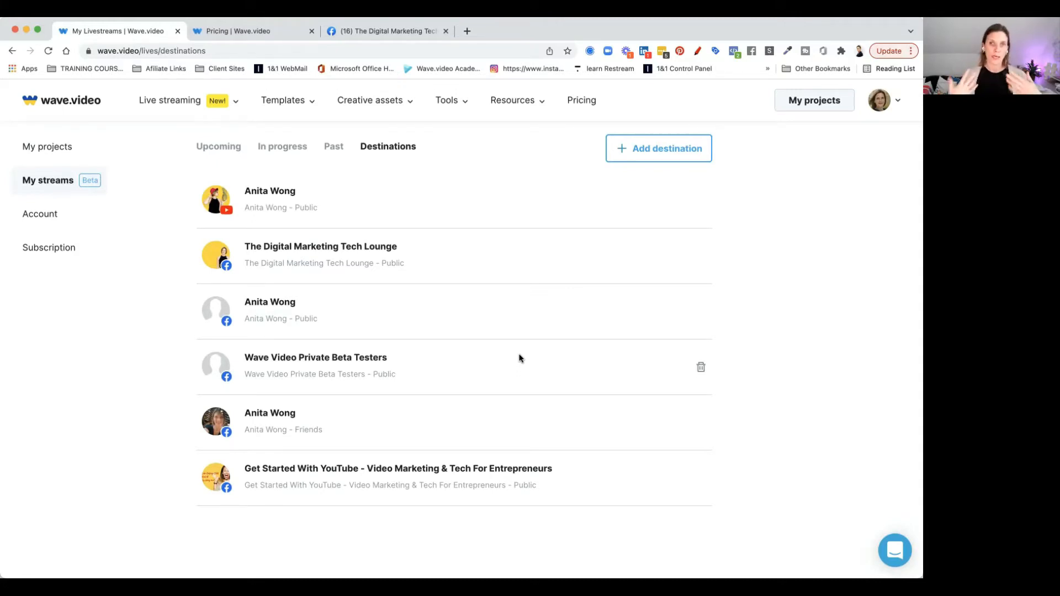
{"action": "left_click", "coordinate": [224, 155]}
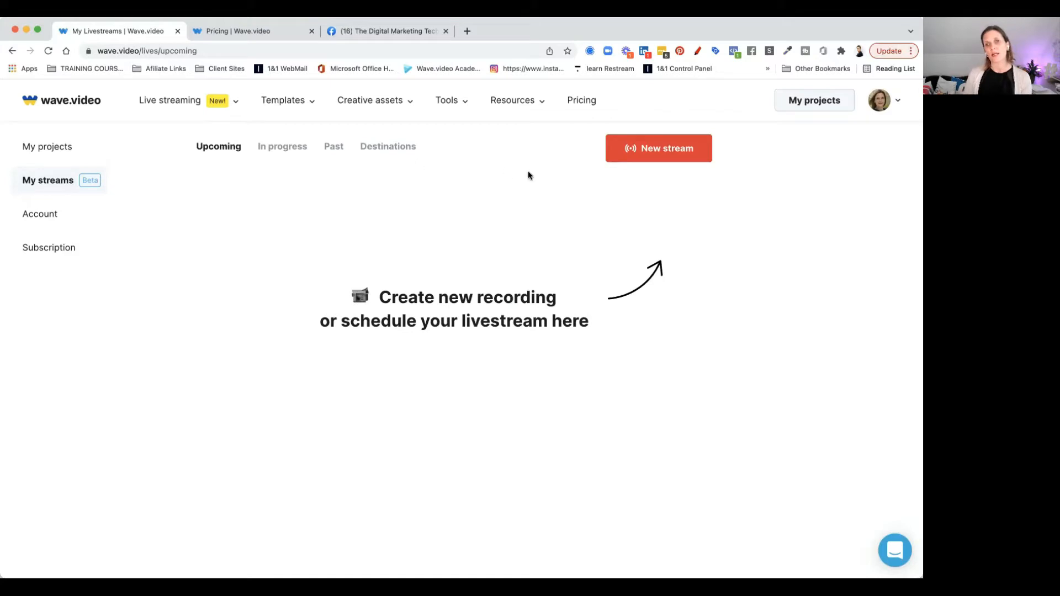
{"action": "left_click", "coordinate": [659, 158]}
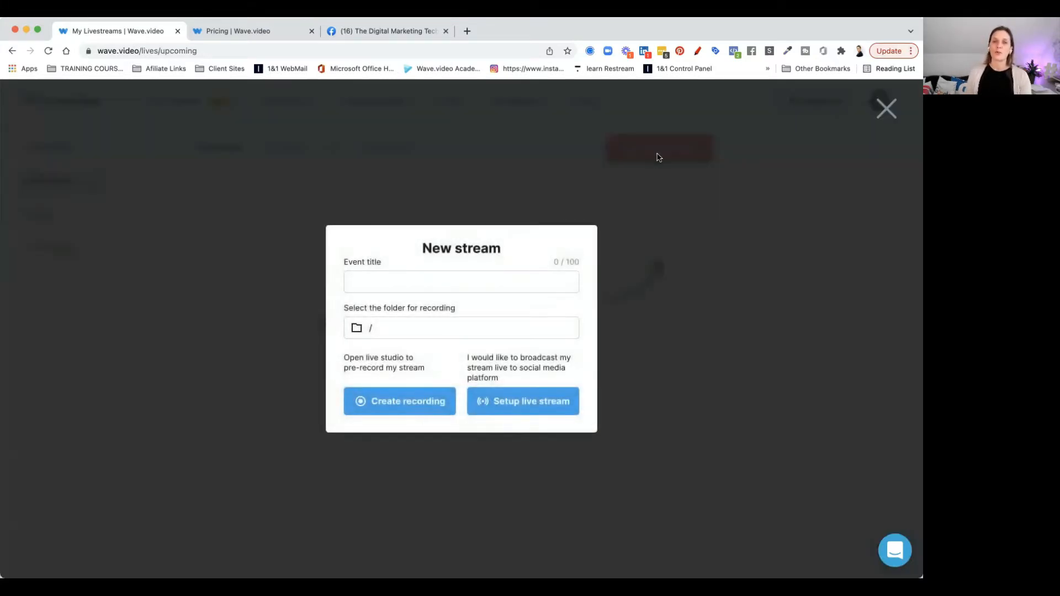
{"action": "left_click", "coordinate": [489, 280]}
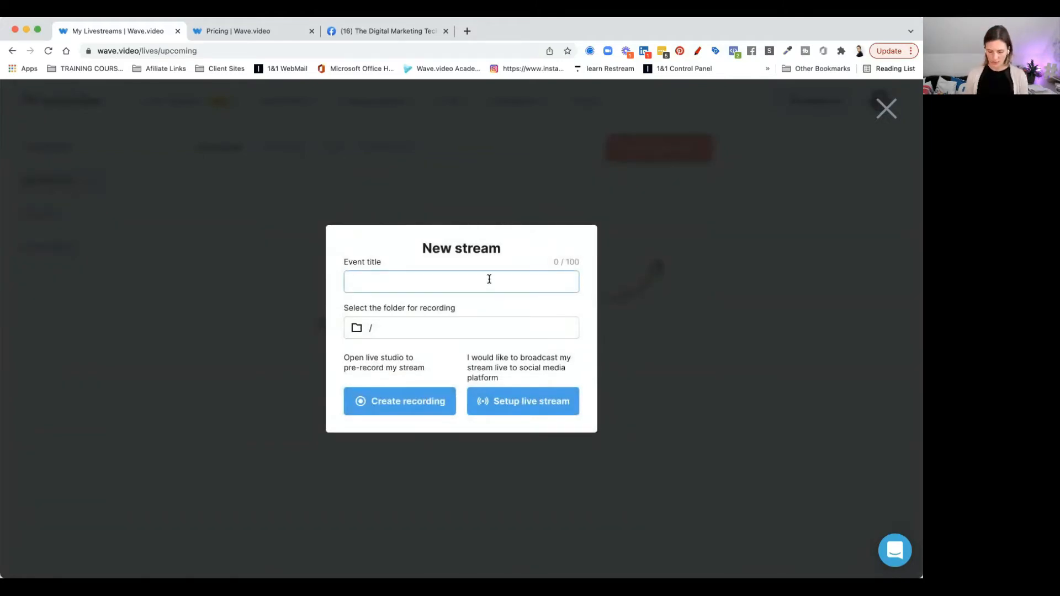
{"action": "type", "text": "Wave video"}
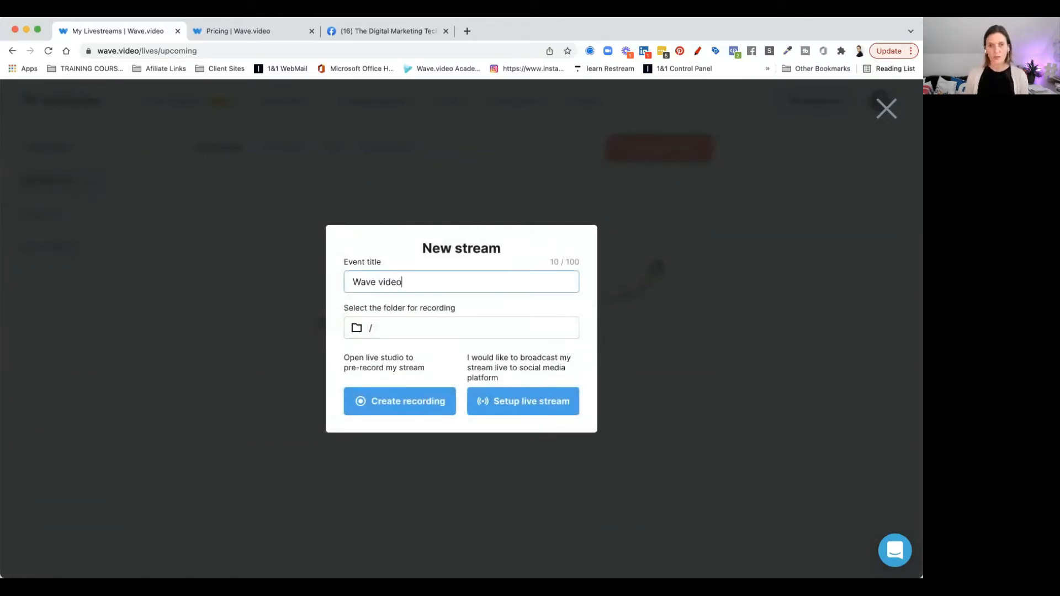
{"action": "type", "text": "s"}
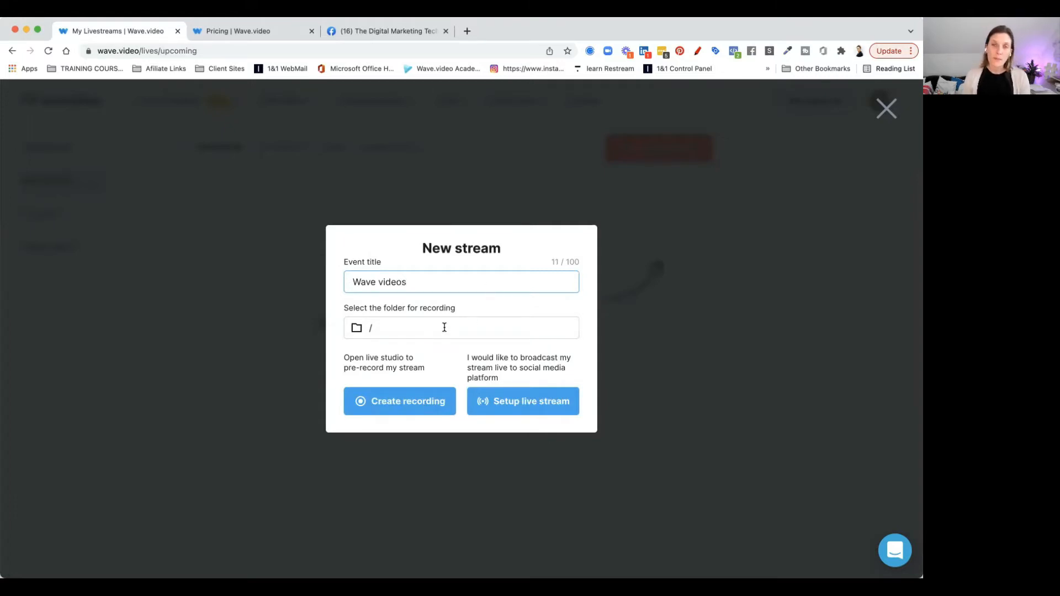
Save the stream's recording to the Live Streams folder
{"action": "left_click", "coordinate": [444, 328]}
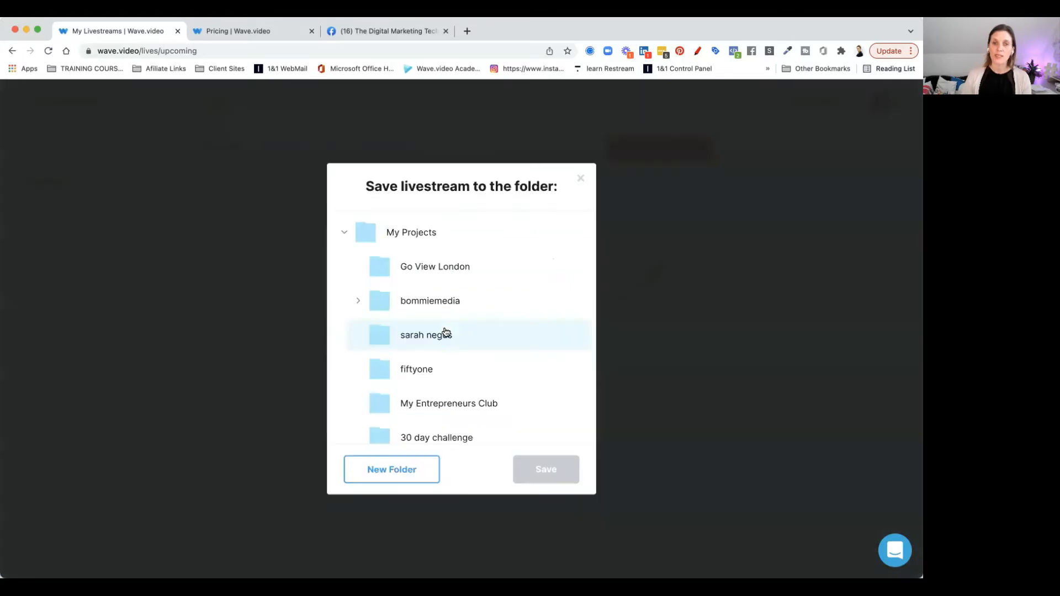
{"action": "scroll", "coordinate": [446, 332], "scroll_direction": "down", "scroll_amount": 8}
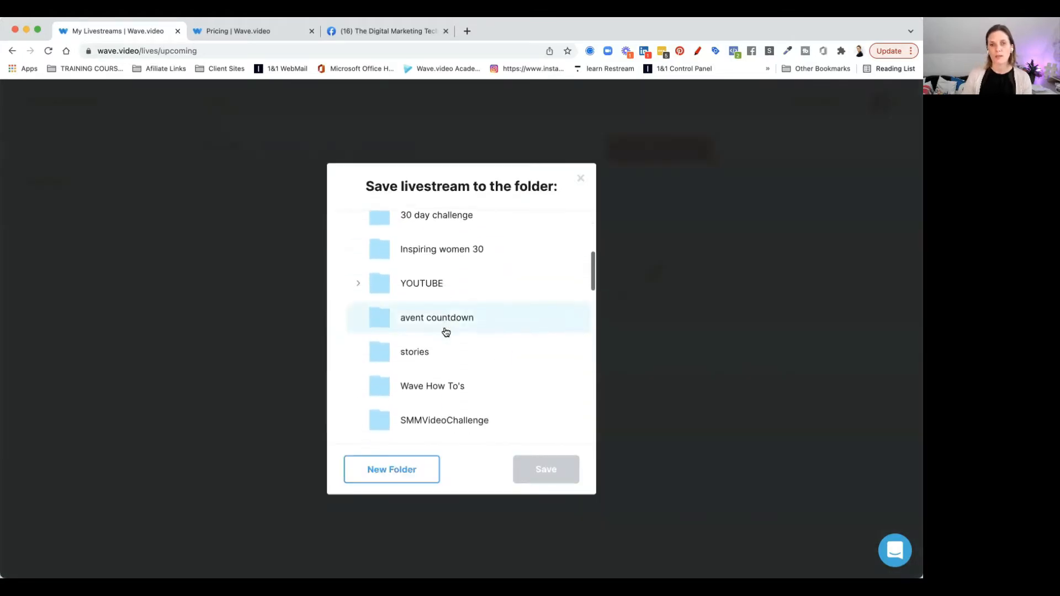
{"action": "scroll", "coordinate": [446, 331], "scroll_direction": "down", "scroll_amount": 7}
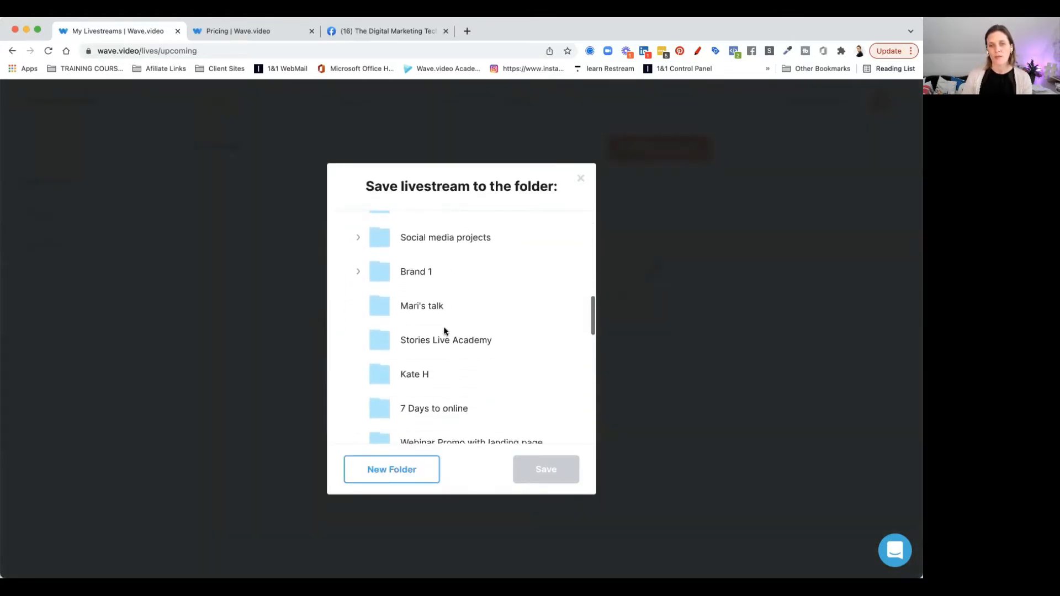
{"action": "scroll", "coordinate": [446, 331], "scroll_direction": "down", "scroll_amount": 8}
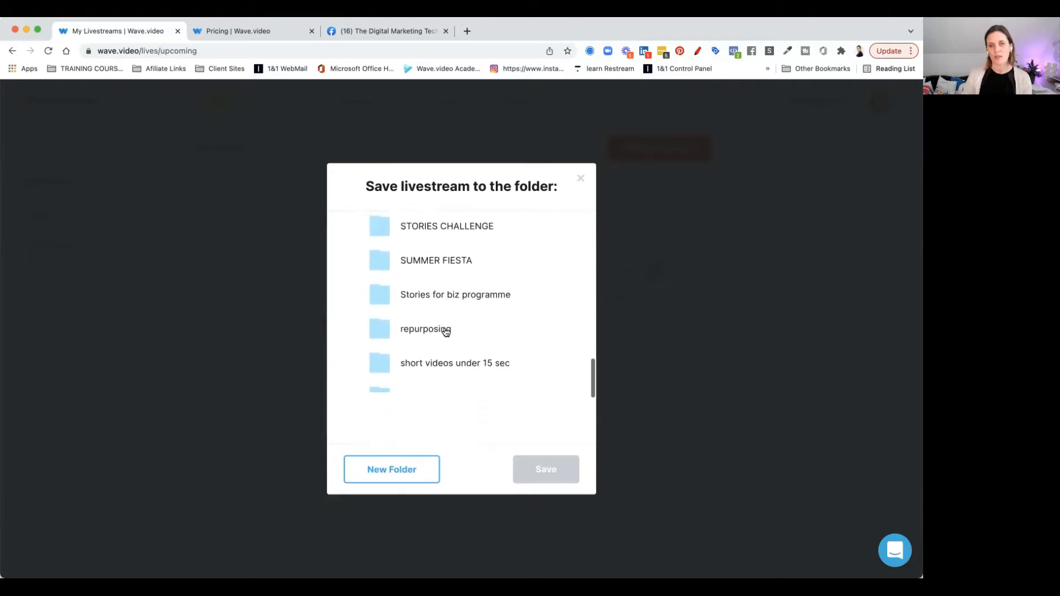
{"action": "scroll", "coordinate": [447, 331], "scroll_direction": "down", "scroll_amount": 5}
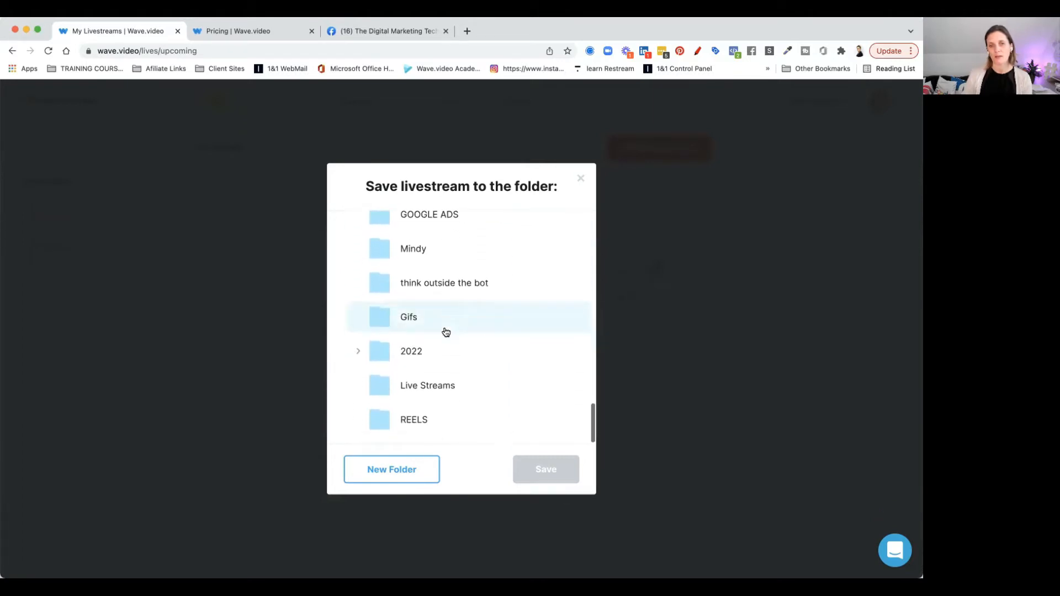
{"action": "left_click", "coordinate": [429, 391]}
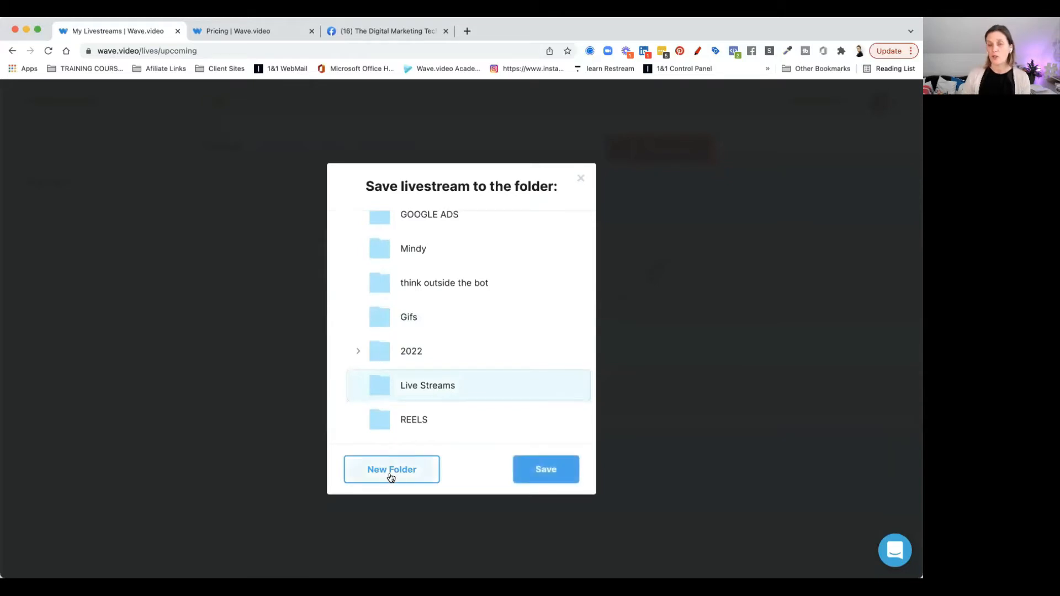
{"action": "left_click", "coordinate": [541, 469]}
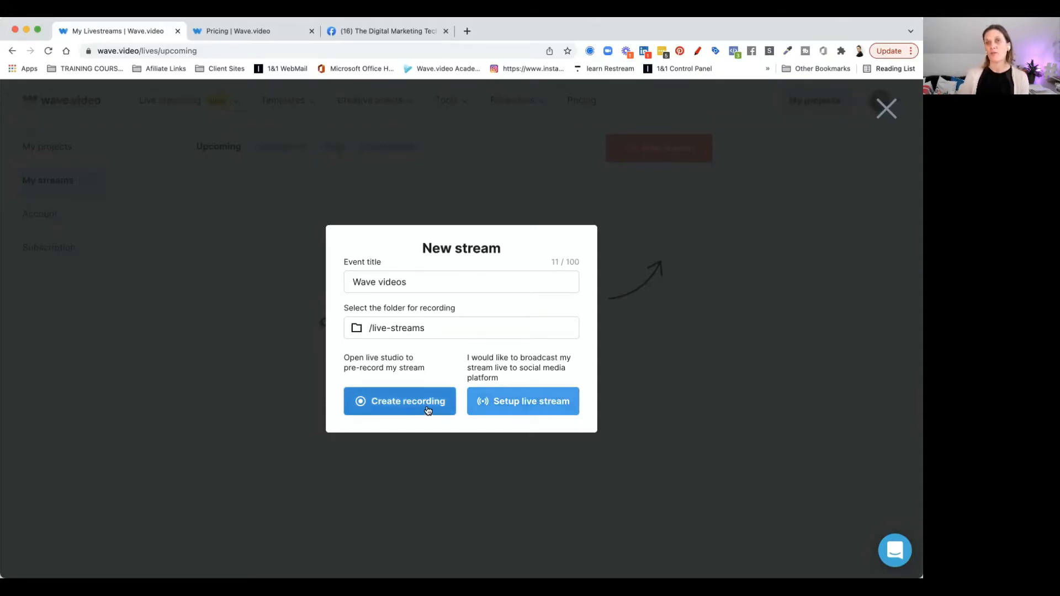
Set up the live stream with the description 'This video will show you how to live better with Wave.video'
{"action": "left_click", "coordinate": [519, 410]}
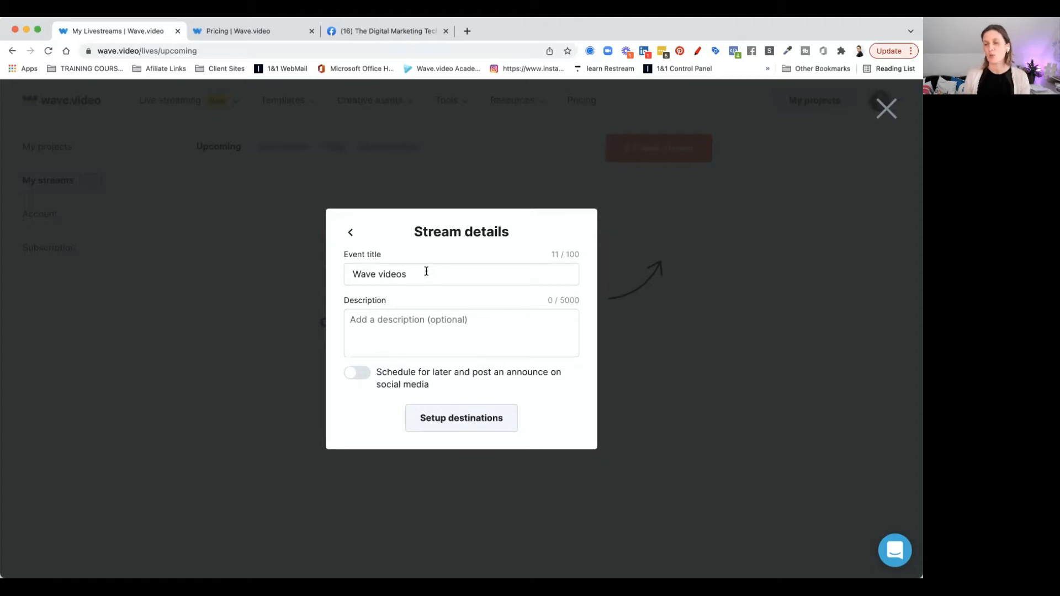
{"action": "left_click", "coordinate": [411, 321]}
{"action": "type", "text": "This video will show you how to live better with Wave.video"}
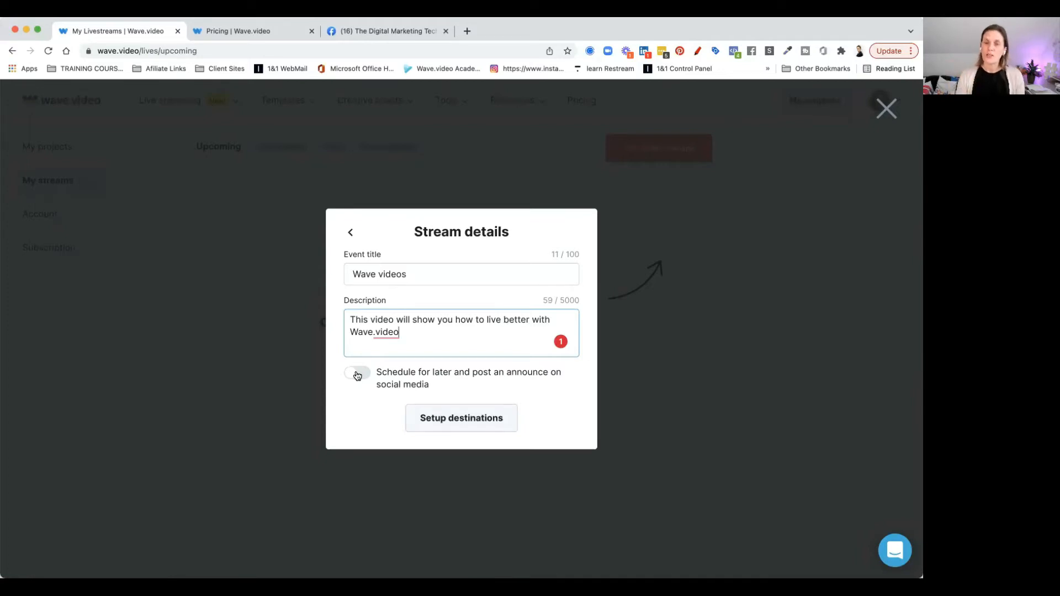
Enable The Digital Marketing Tech Lounge group as the stream destination and return to the stream details
{"action": "left_click", "coordinate": [454, 421]}
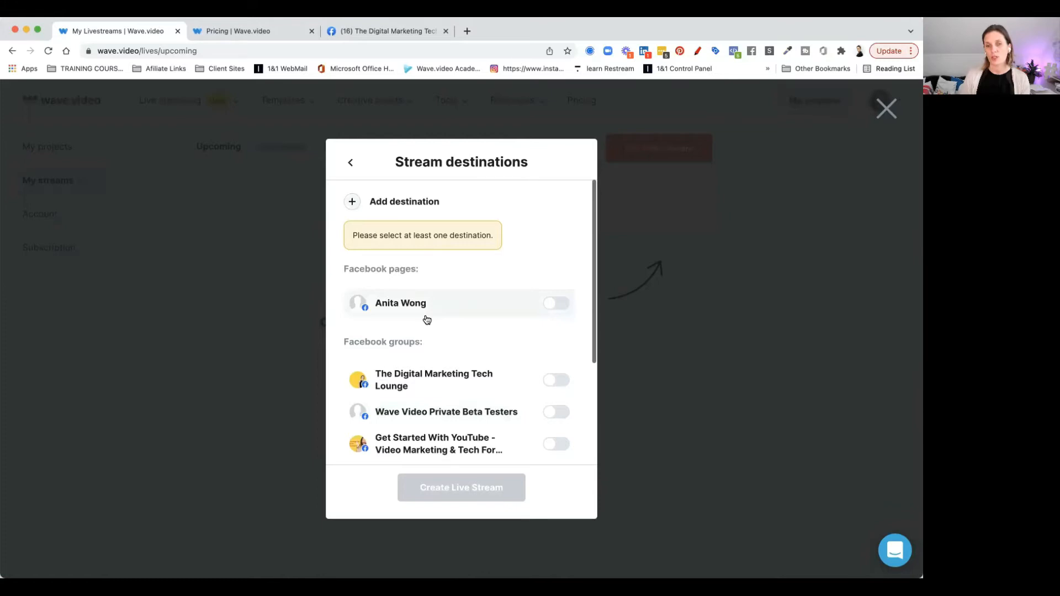
{"action": "scroll", "coordinate": [499, 316], "scroll_direction": "down", "scroll_amount": 2}
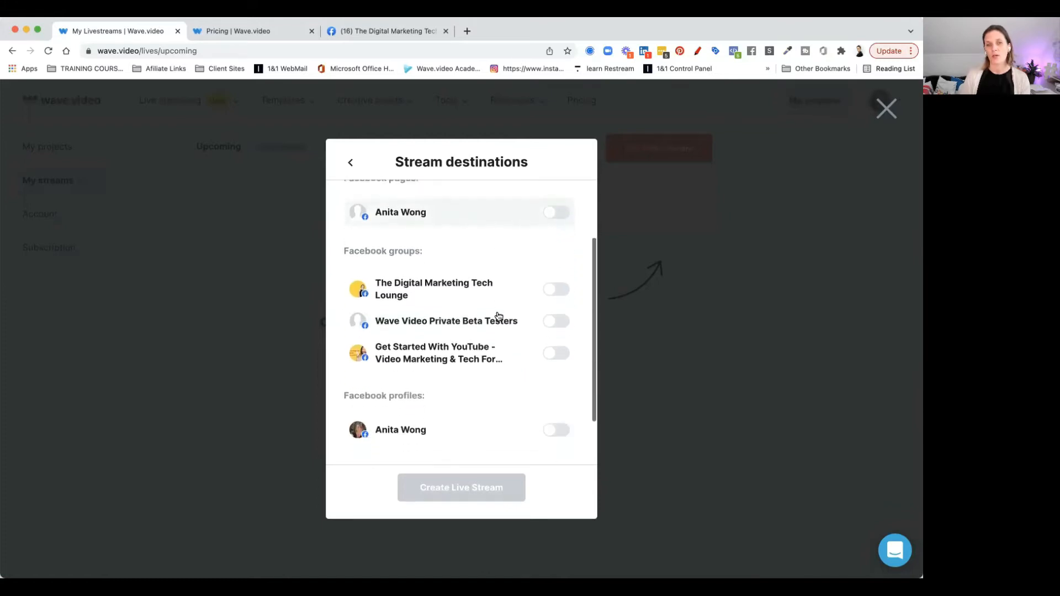
{"action": "scroll", "coordinate": [498, 316], "scroll_direction": "down", "scroll_amount": 2}
{"action": "left_click", "coordinate": [555, 251]}
{"action": "scroll", "coordinate": [555, 255], "scroll_direction": "down", "scroll_amount": 1}
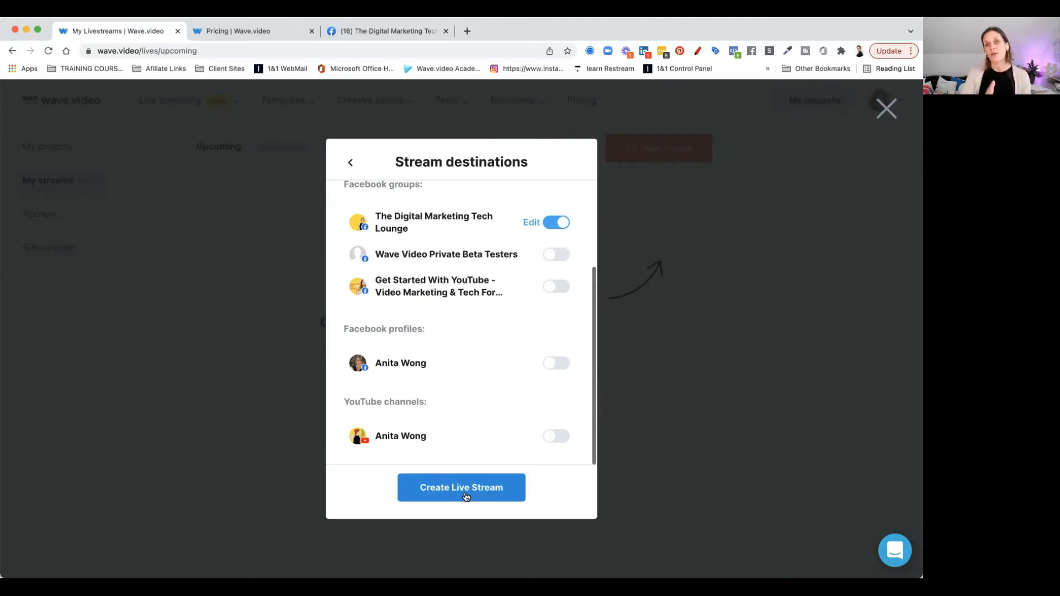
{"action": "left_click", "coordinate": [350, 163]}
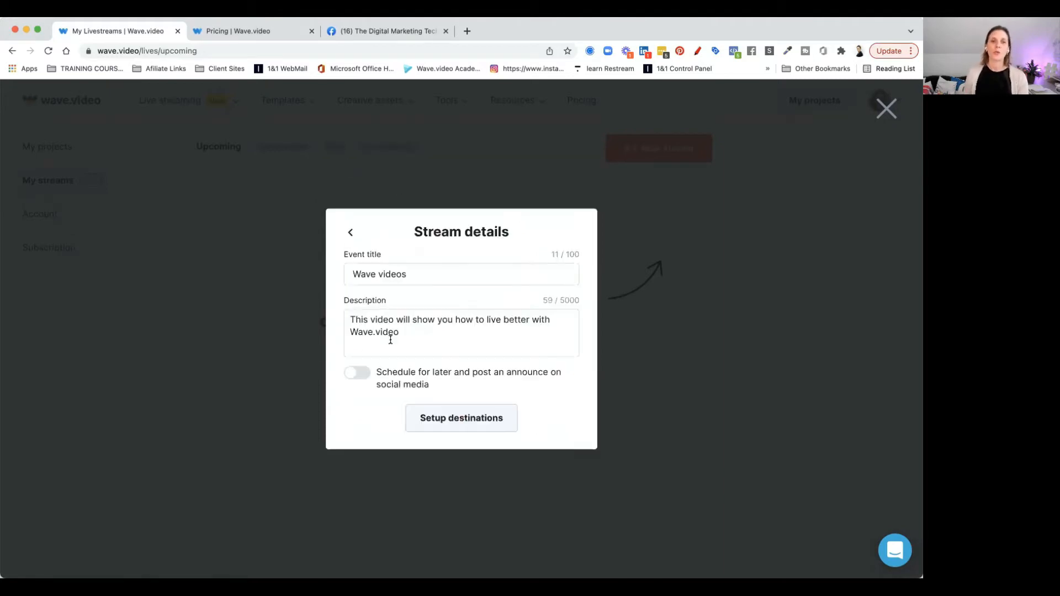
Turn on scheduling for the stream and set it to start on Mar 30, 2022 at 3:00 PM
{"action": "left_click", "coordinate": [357, 373]}
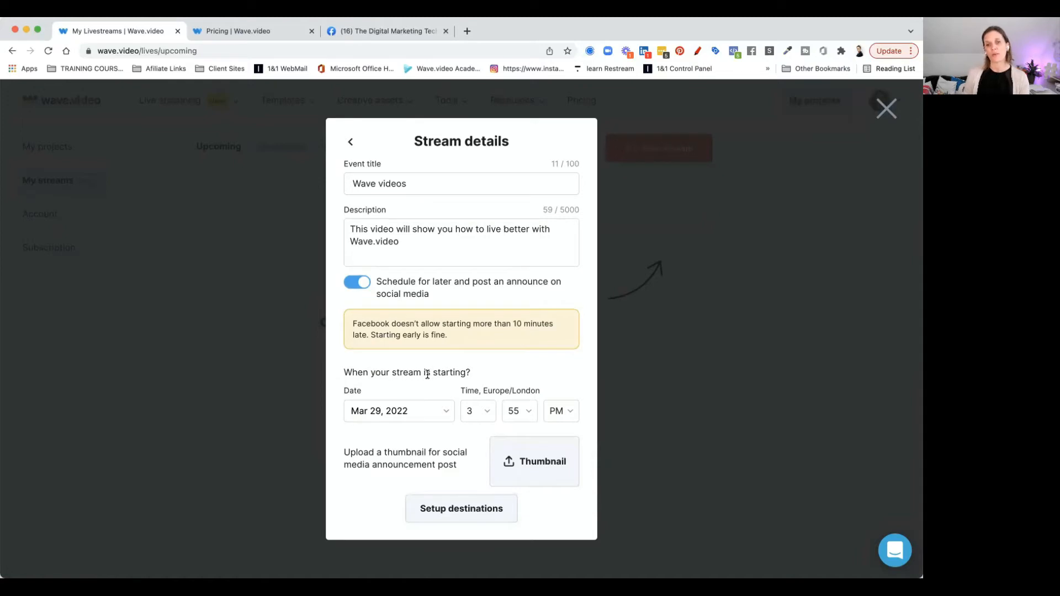
{"action": "left_click", "coordinate": [448, 412]}
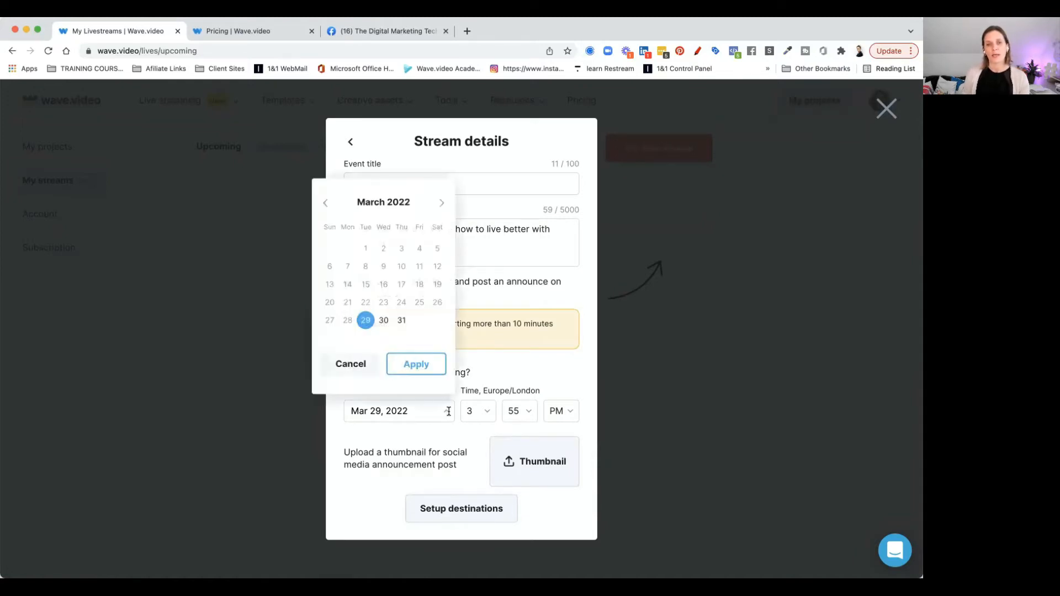
{"action": "left_click", "coordinate": [383, 321]}
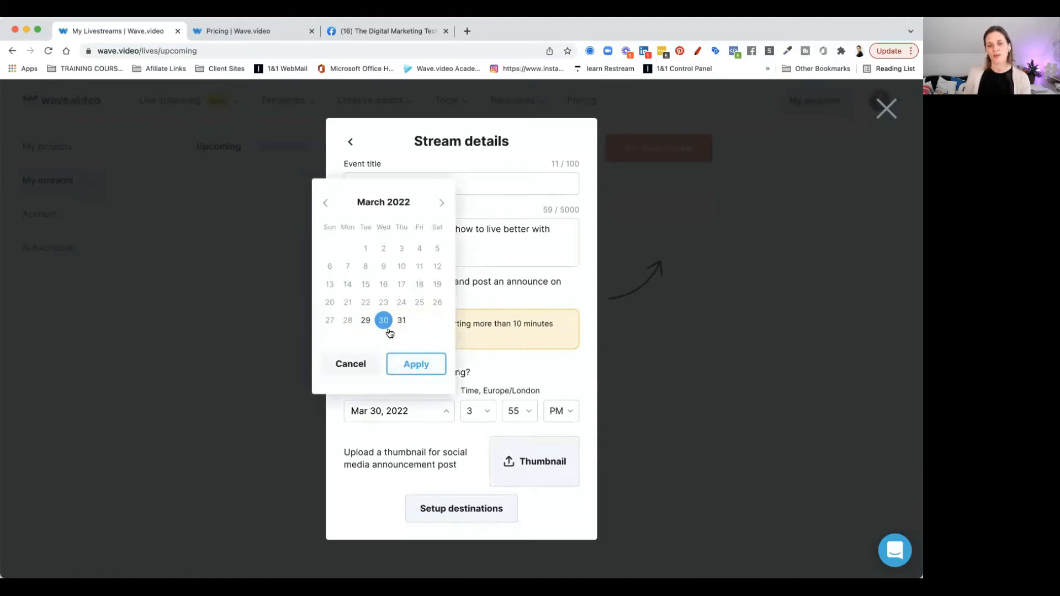
{"action": "left_click", "coordinate": [410, 367]}
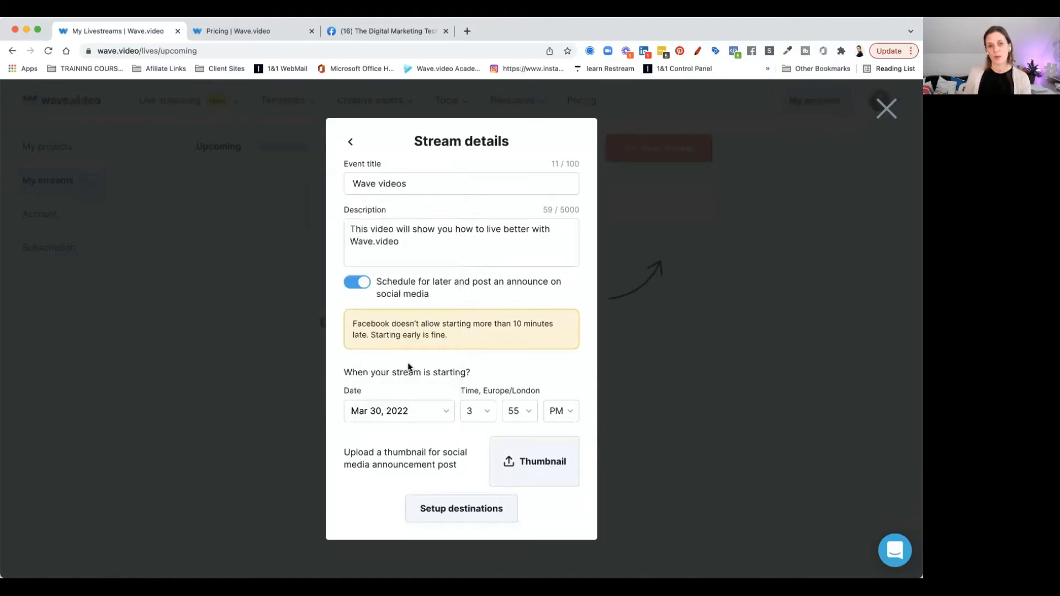
{"action": "left_click", "coordinate": [482, 417]}
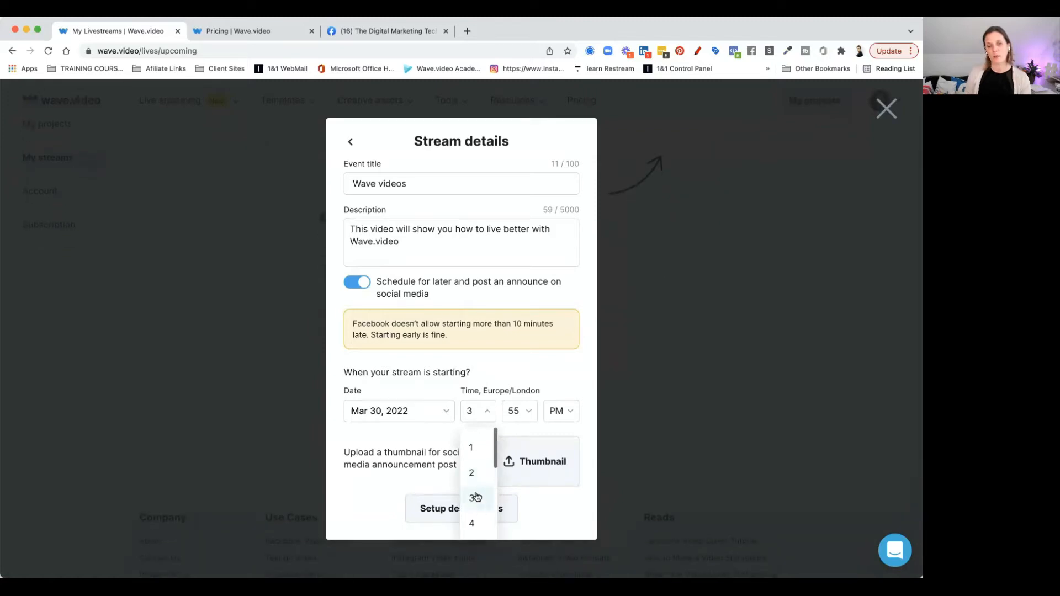
{"action": "left_click", "coordinate": [477, 497]}
{"action": "left_click", "coordinate": [522, 414]}
{"action": "left_click", "coordinate": [520, 446]}
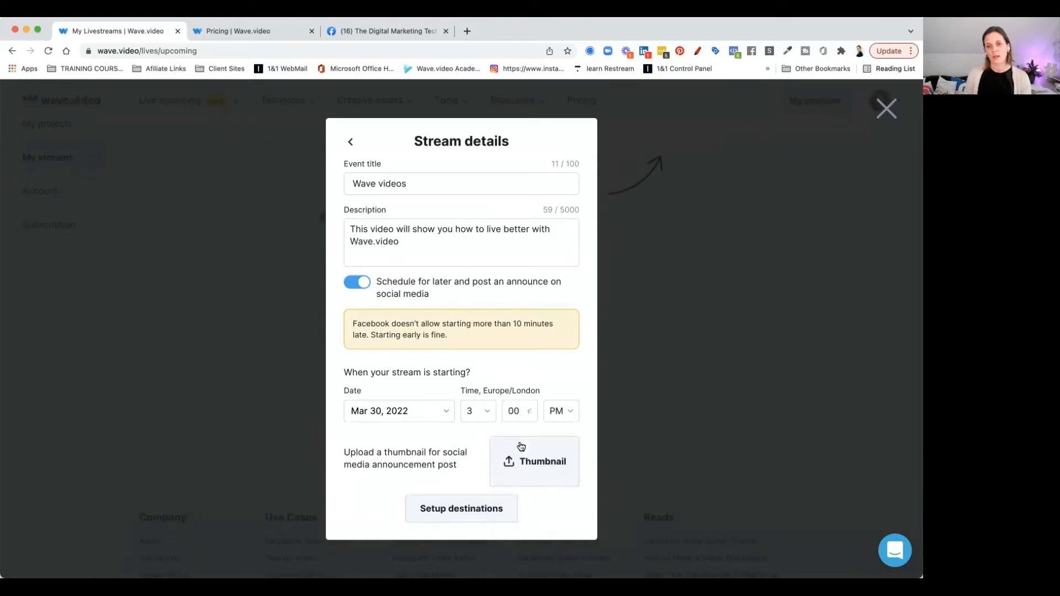
{"action": "left_click", "coordinate": [561, 417]}
{"action": "left_click", "coordinate": [560, 417]}
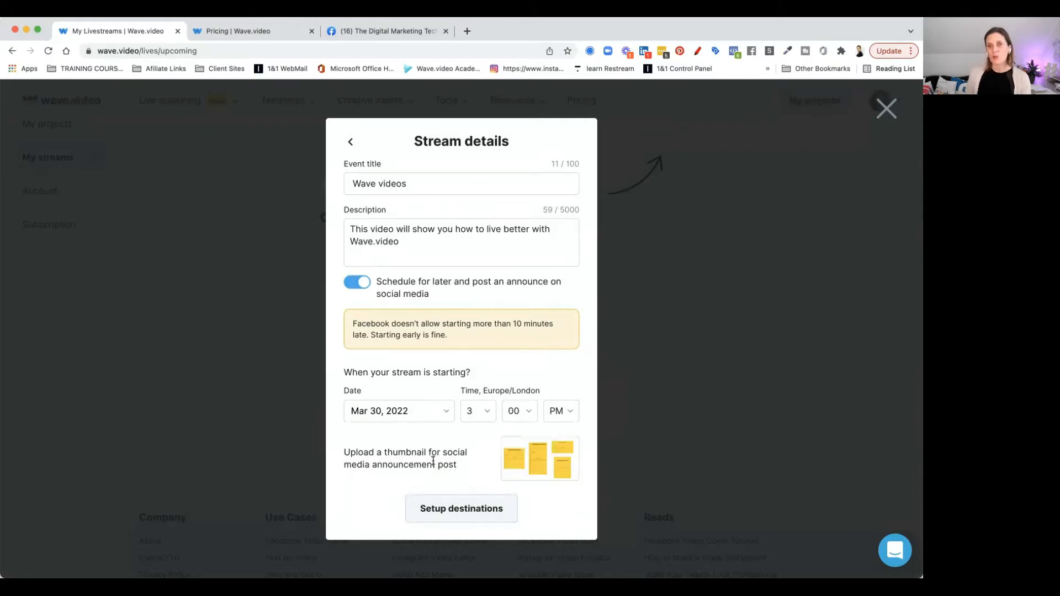
Check The Digital Marketing Tech Lounge group page on Facebook, then return to the stream details
{"action": "scroll", "coordinate": [433, 461], "scroll_direction": "down", "scroll_amount": 1}
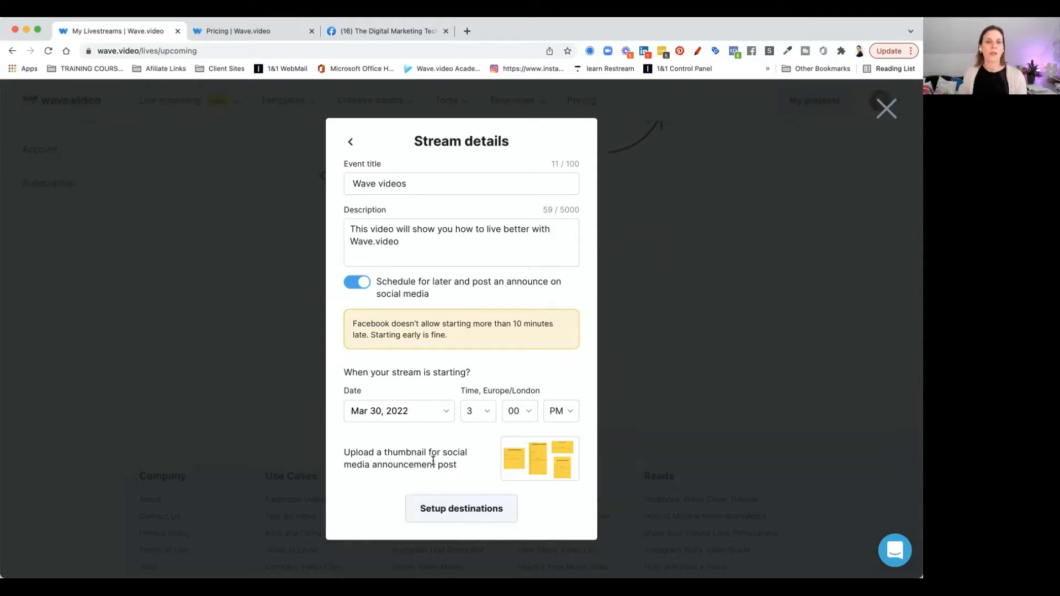
{"action": "left_click", "coordinate": [445, 513]}
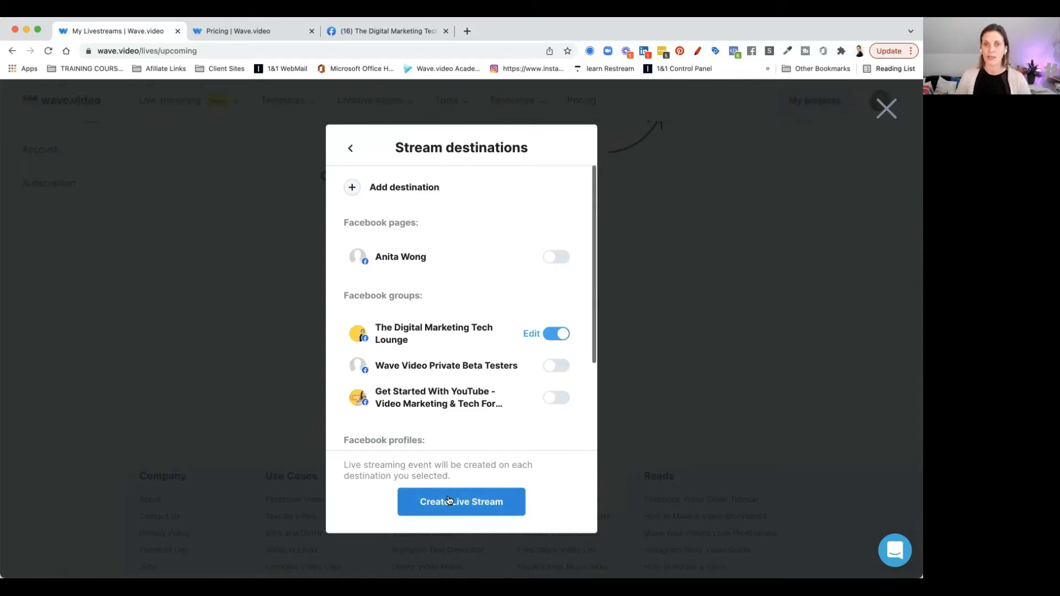
{"action": "left_click", "coordinate": [371, 33]}
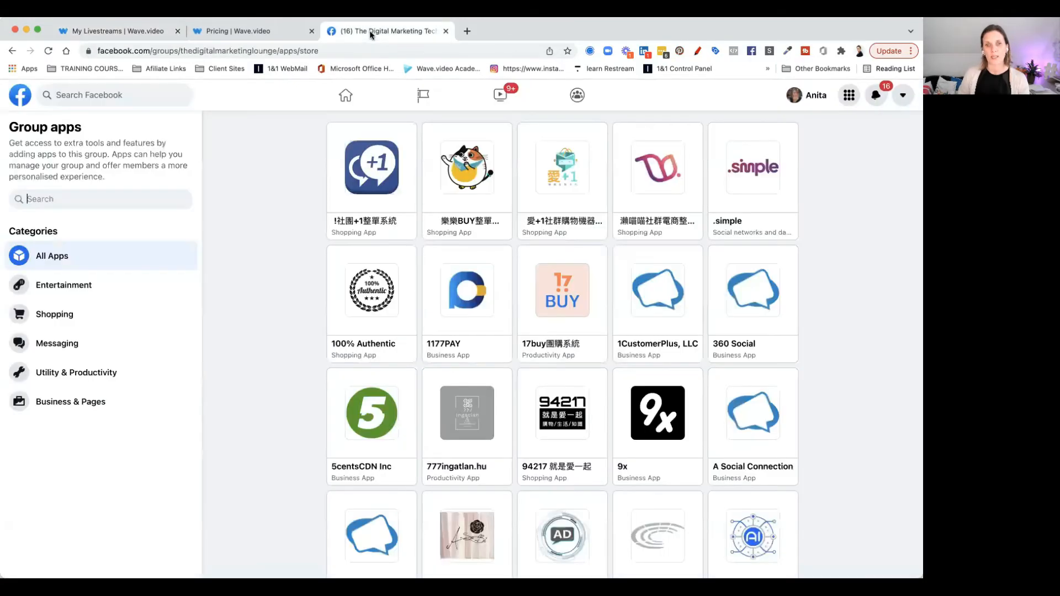
{"action": "left_click", "coordinate": [347, 96]}
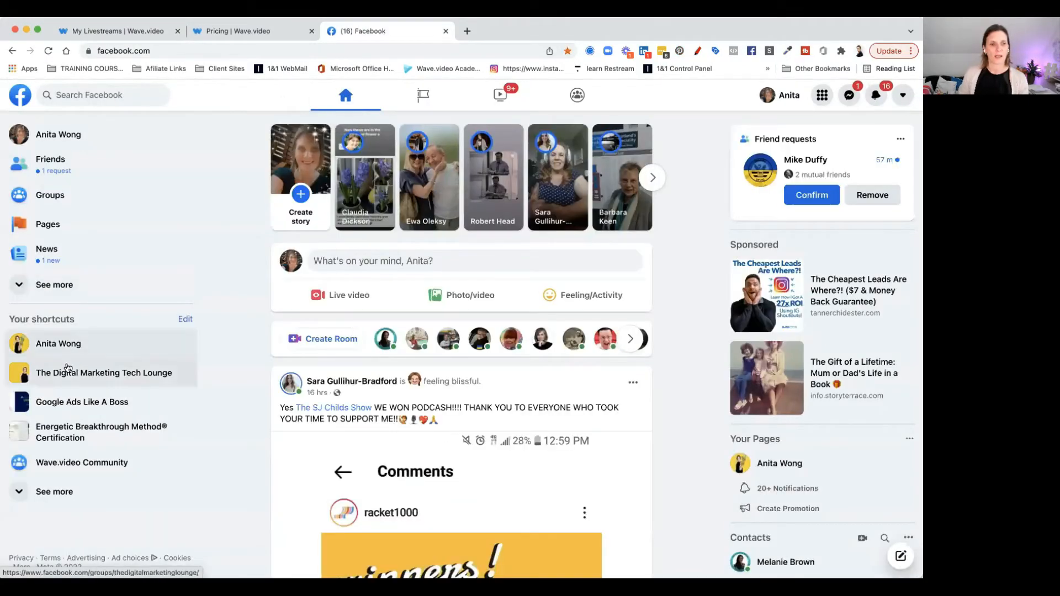
{"action": "left_click", "coordinate": [66, 375]}
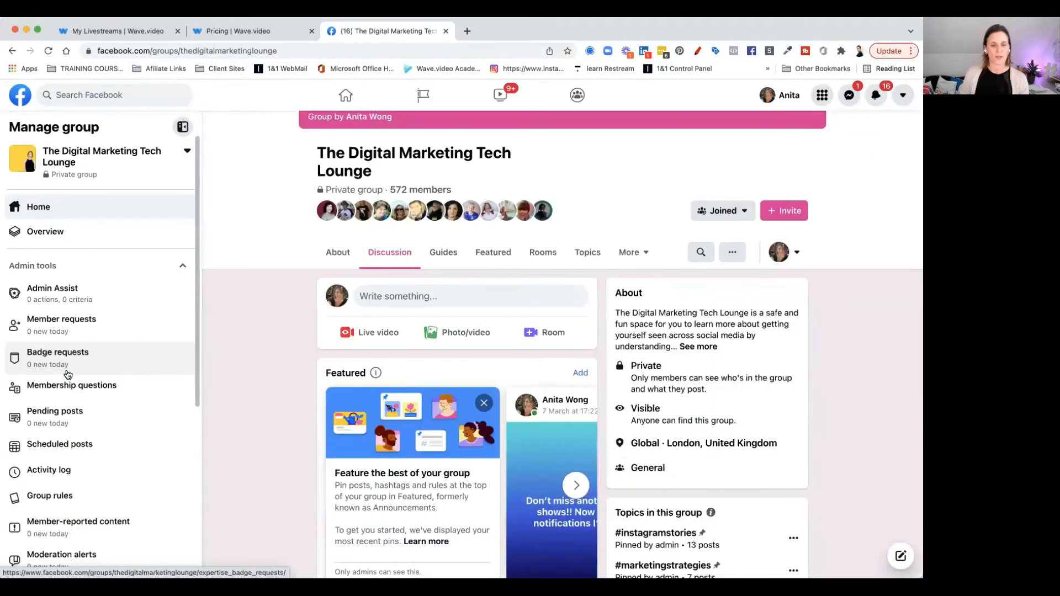
{"action": "scroll", "coordinate": [393, 359], "scroll_direction": "down", "scroll_amount": 2}
{"action": "scroll", "coordinate": [394, 362], "scroll_direction": "down", "scroll_amount": 6}
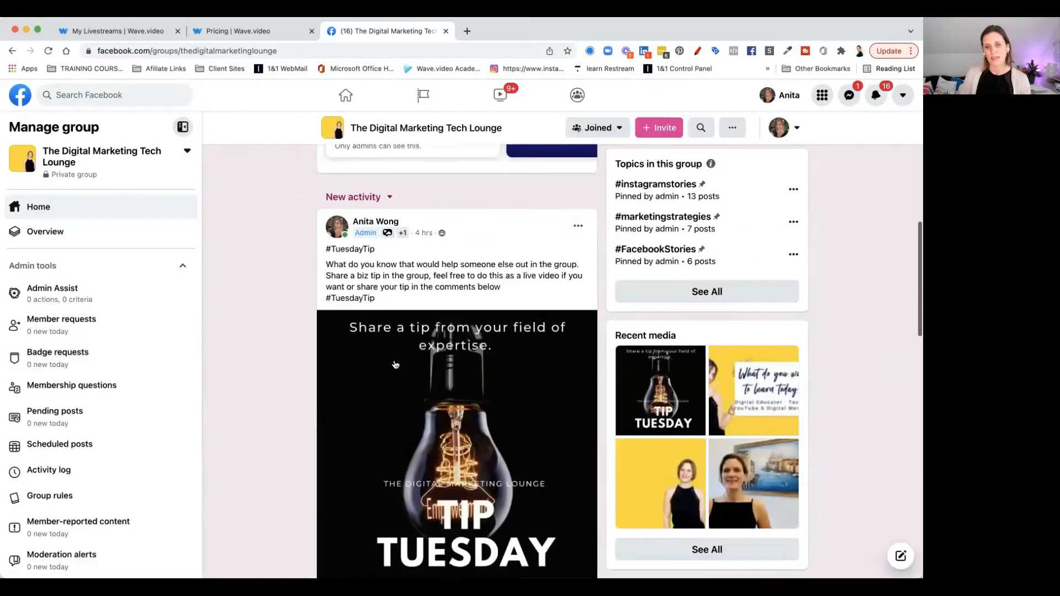
{"action": "scroll", "coordinate": [395, 364], "scroll_direction": "down", "scroll_amount": 12}
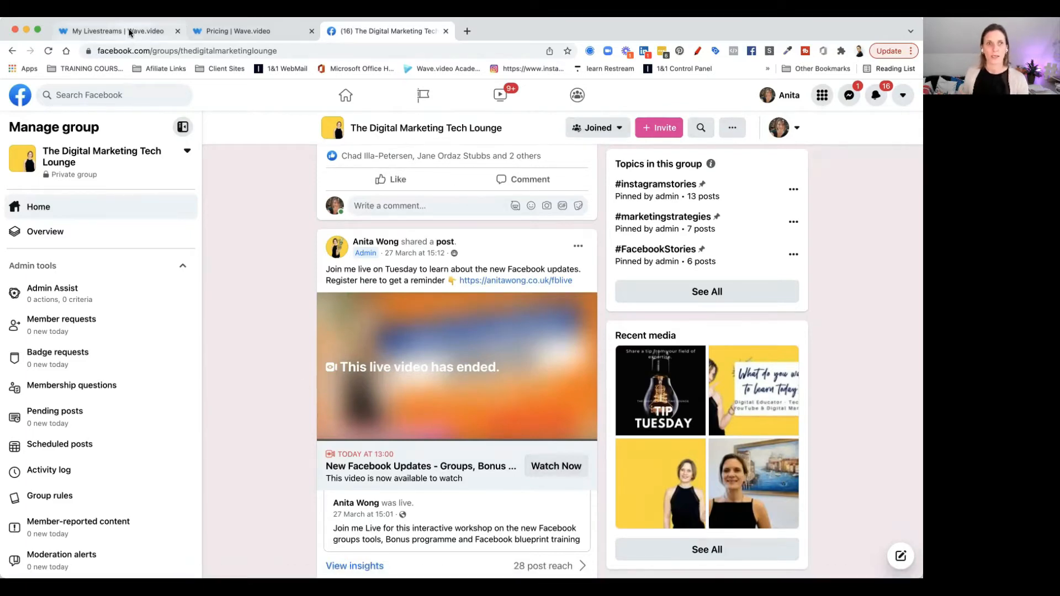
{"action": "left_click", "coordinate": [130, 32]}
{"action": "left_click", "coordinate": [351, 151]}
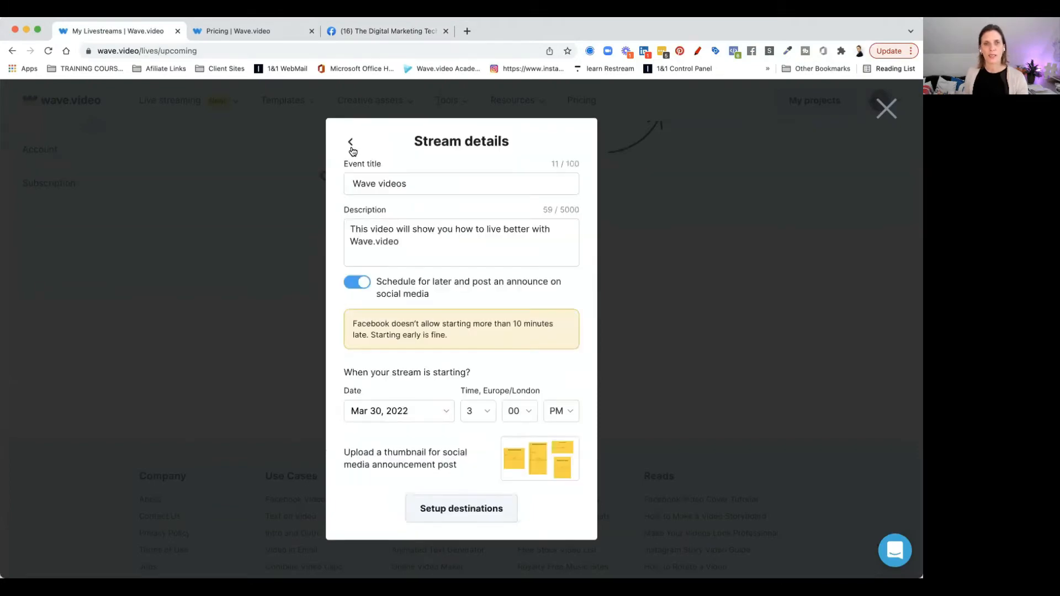
Open the stream destinations and create the live stream
{"action": "left_click", "coordinate": [361, 284]}
{"action": "left_click", "coordinate": [462, 426]}
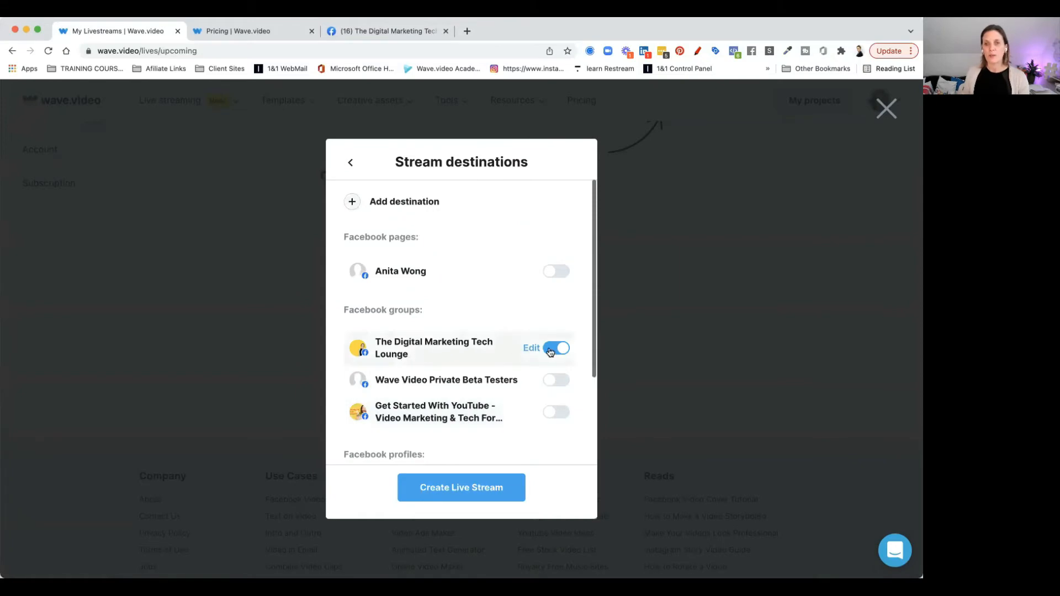
{"action": "left_click", "coordinate": [456, 497]}
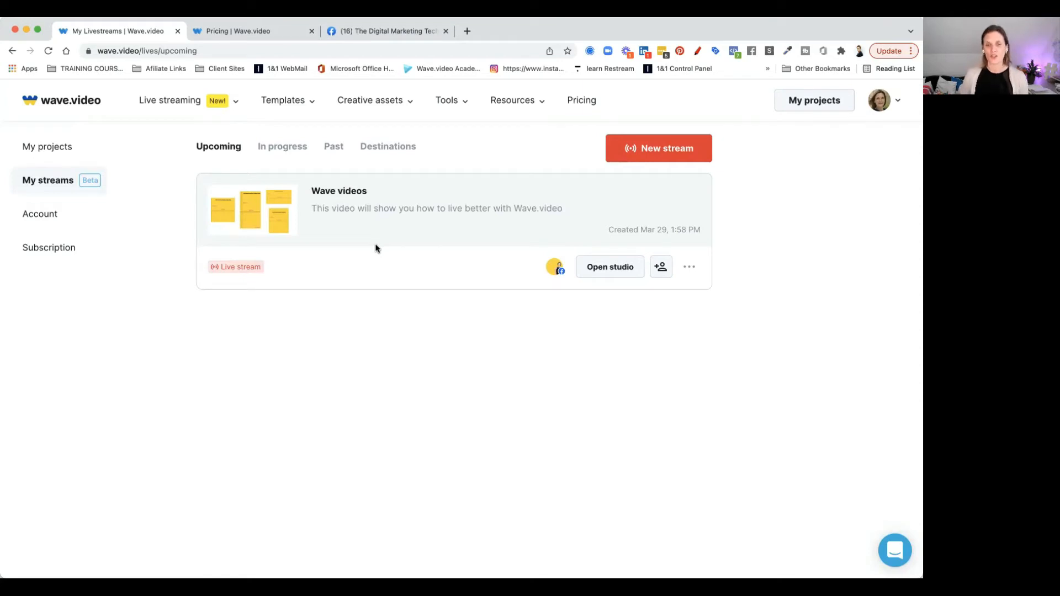
Open the new stream in the studio and open its personal and camera settings
{"action": "left_click", "coordinate": [600, 274]}
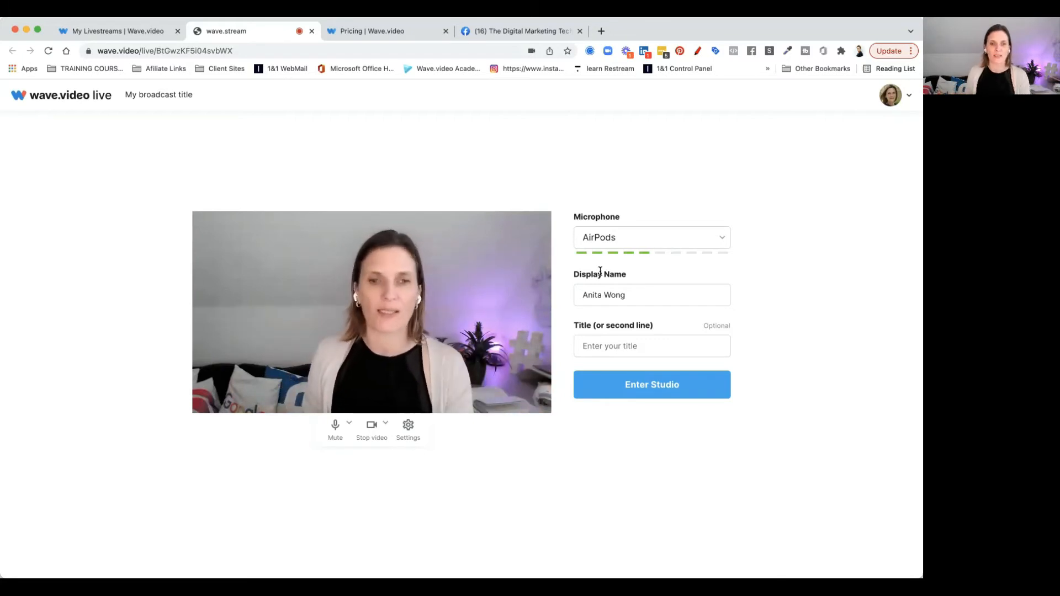
{"action": "left_click", "coordinate": [409, 426]}
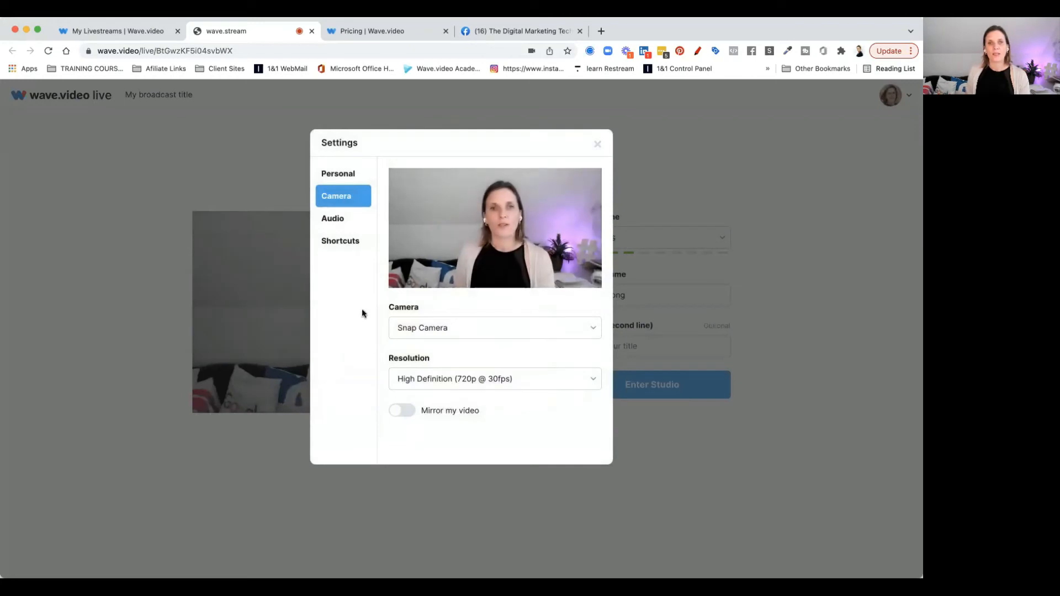
{"action": "left_click", "coordinate": [336, 176]}
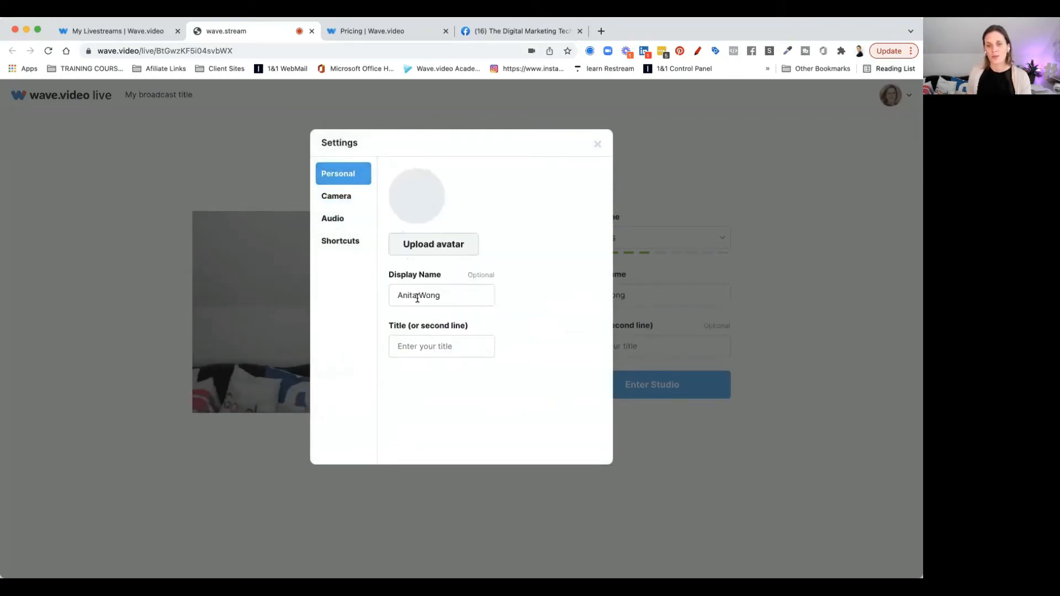
{"action": "left_click", "coordinate": [334, 199]}
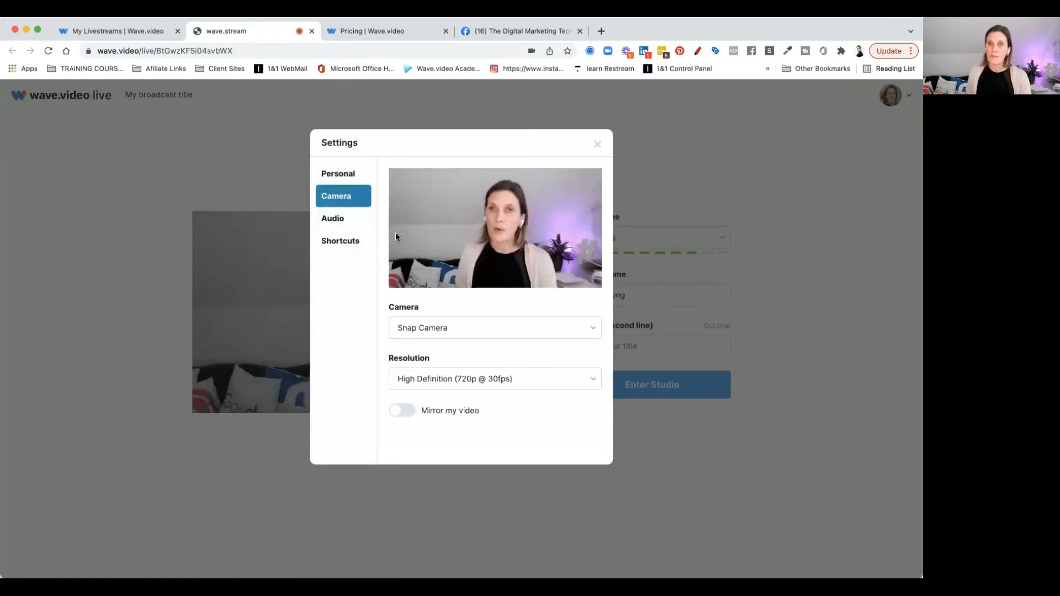
Try the Logitech StreamCam camera and switch back to Snap Camera
{"action": "left_click", "coordinate": [442, 329]}
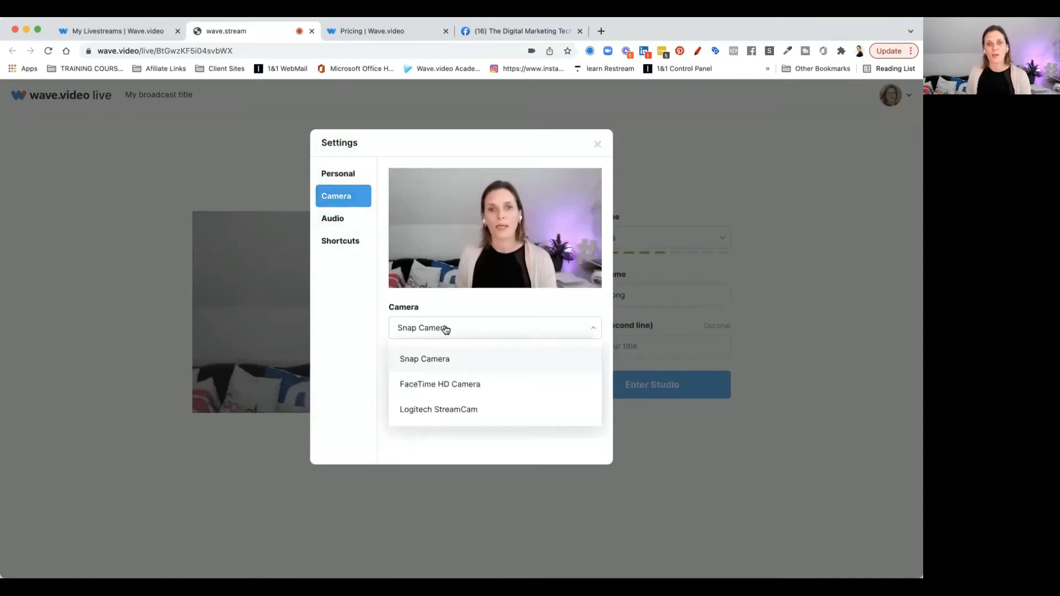
{"action": "left_click", "coordinate": [455, 409]}
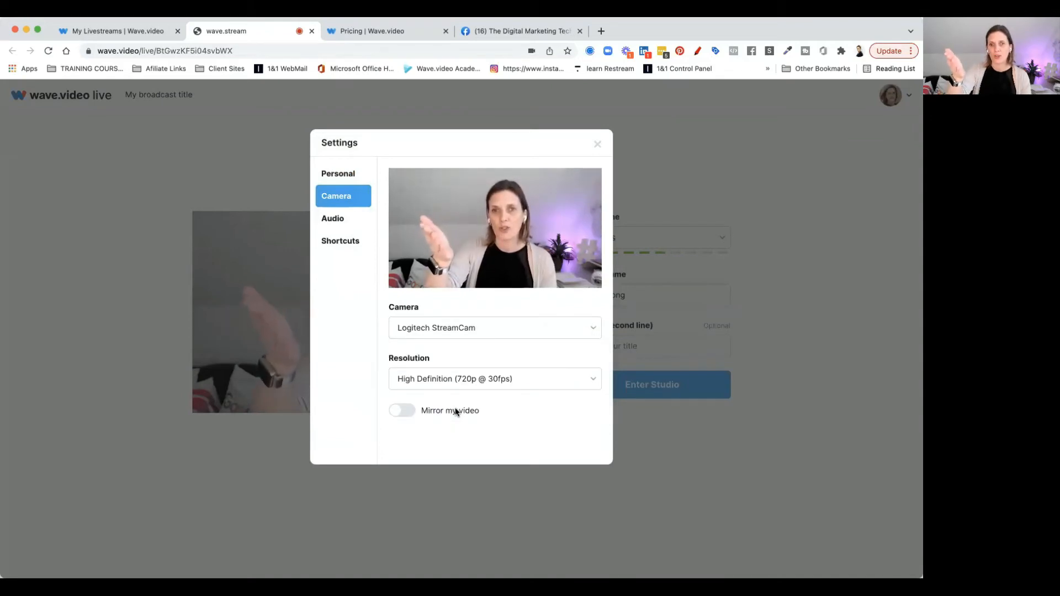
{"action": "left_click", "coordinate": [445, 330]}
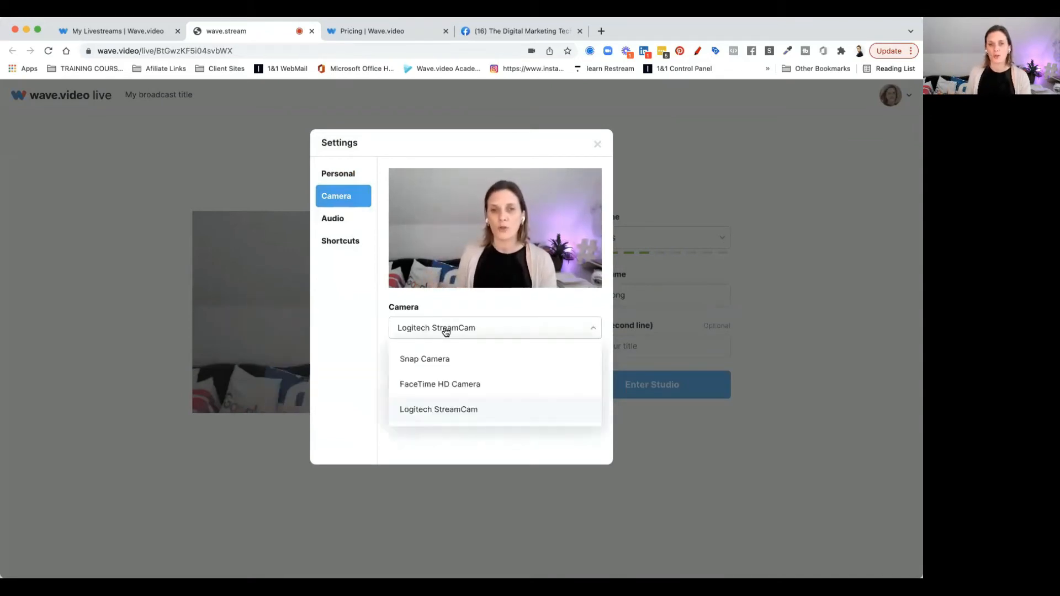
{"action": "left_click", "coordinate": [443, 364]}
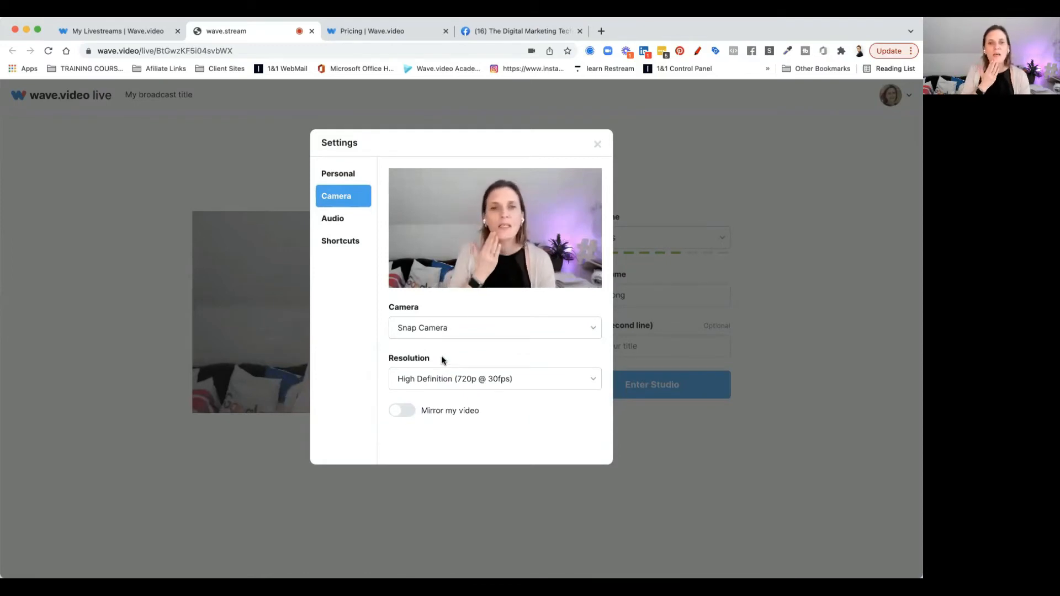
Try Full High Definition (1080p @ 30fps) resolution and video mirroring, then revert both
{"action": "left_click", "coordinate": [441, 385]}
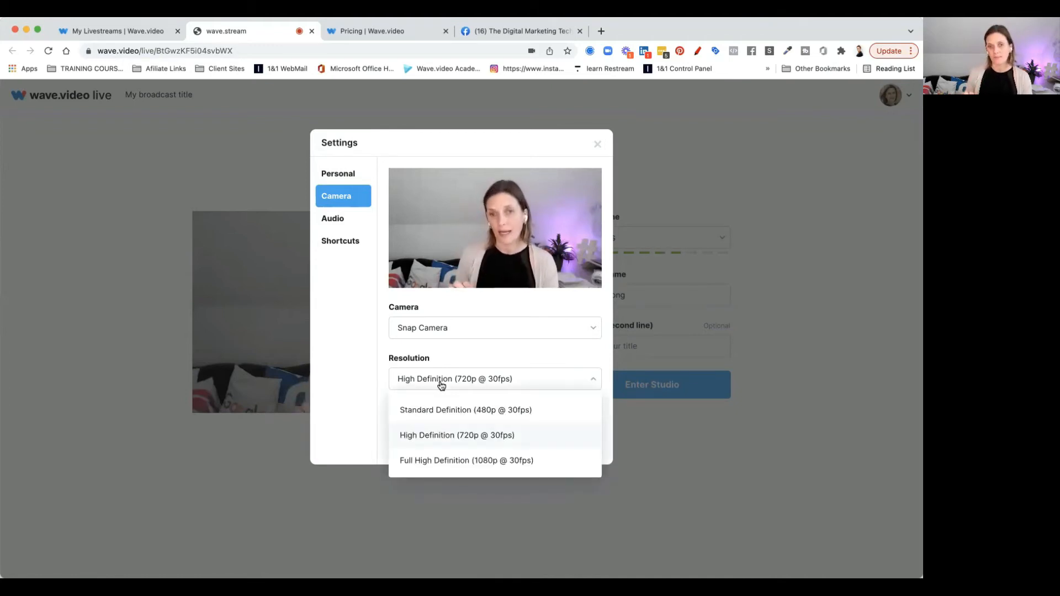
{"action": "left_click", "coordinate": [450, 462]}
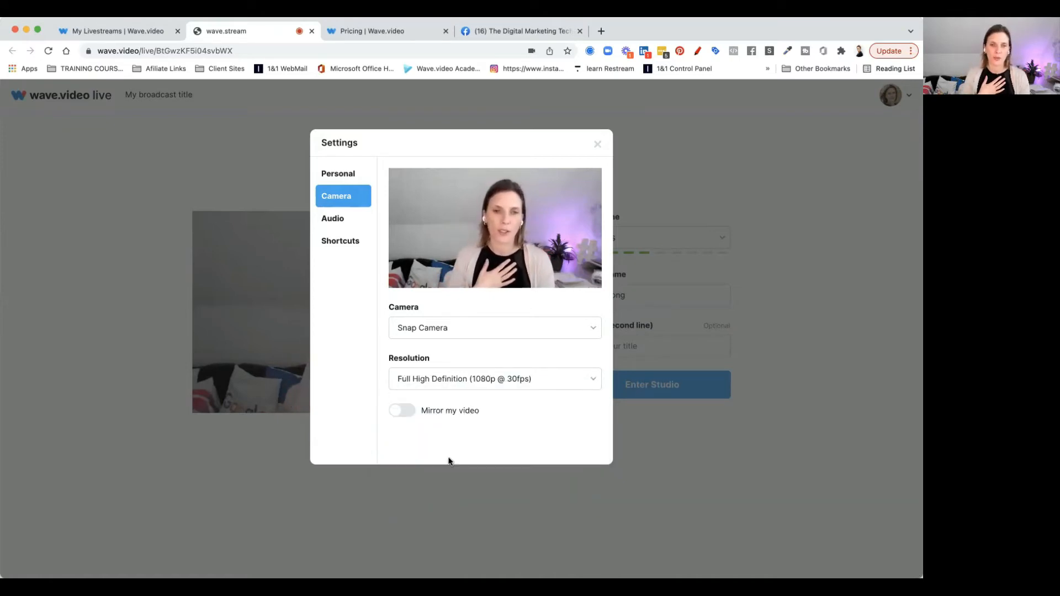
{"action": "left_click", "coordinate": [461, 379]}
{"action": "left_click", "coordinate": [462, 435]}
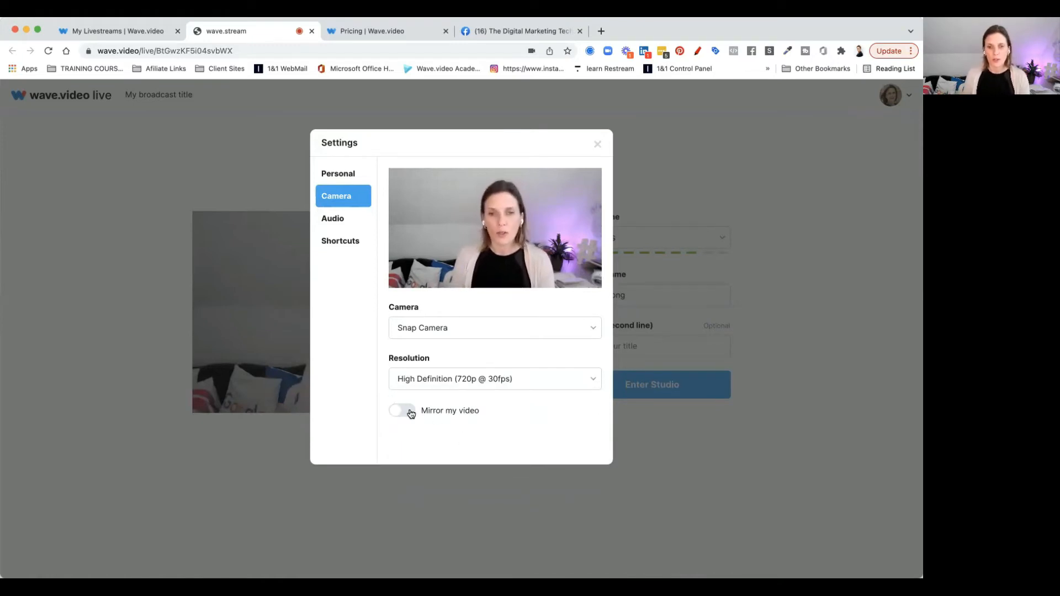
{"action": "left_click", "coordinate": [409, 412]}
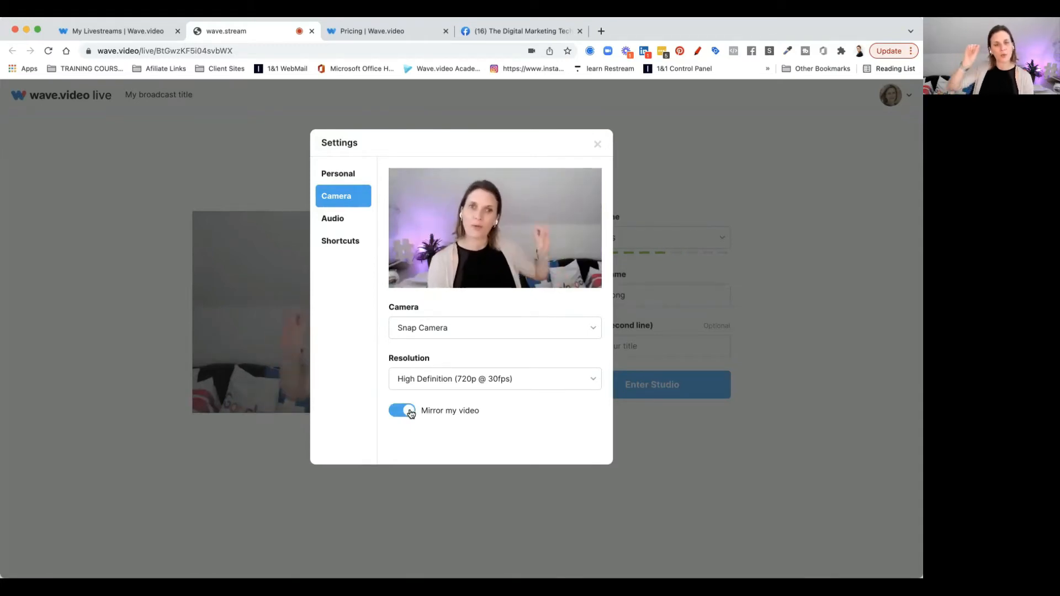
{"action": "left_click", "coordinate": [411, 414]}
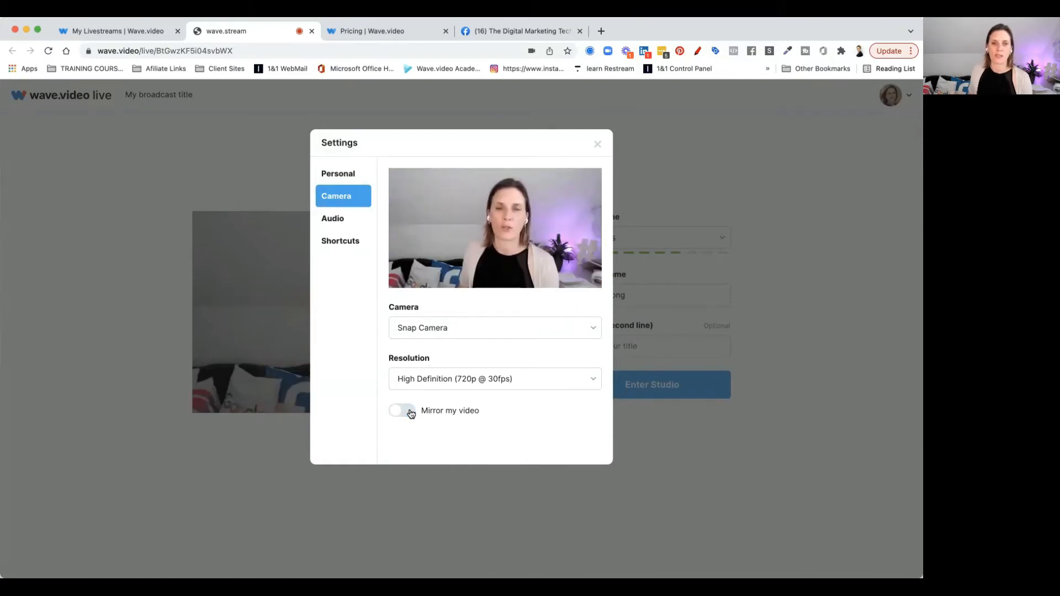
Review the audio and shortcut settings and close the settings window
{"action": "left_click", "coordinate": [339, 220]}
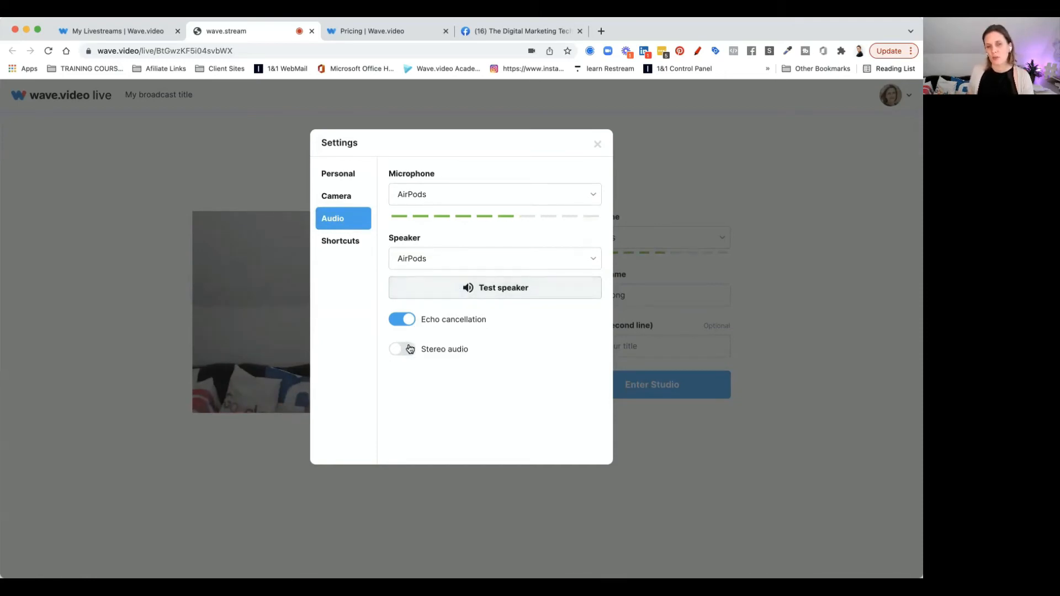
{"action": "left_click", "coordinate": [333, 245]}
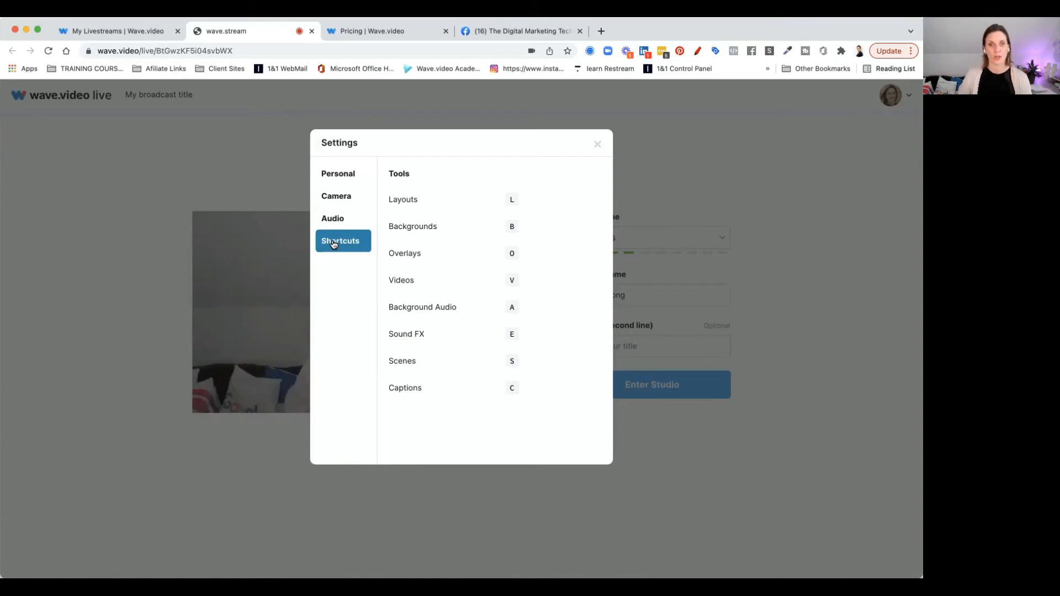
{"action": "left_click", "coordinate": [598, 145]}
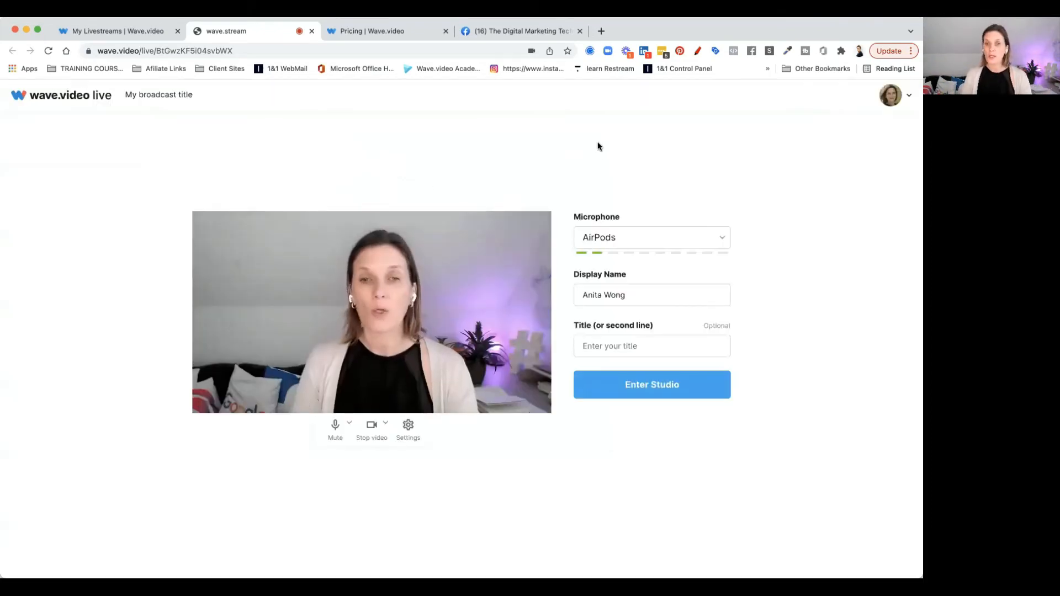
Enter the studio for the Wave videos stream
{"action": "left_click", "coordinate": [637, 390]}
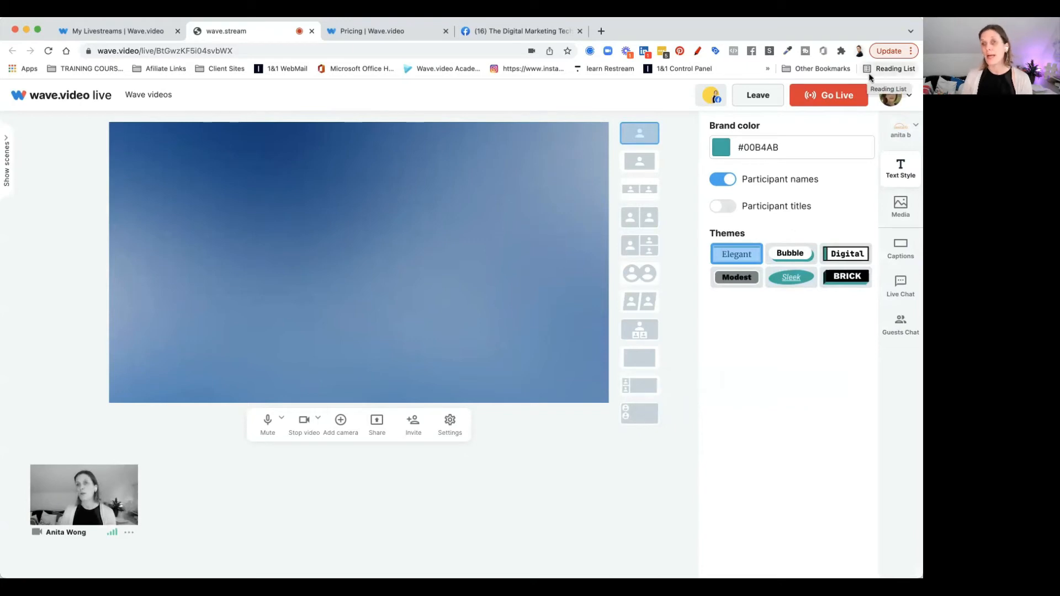
{"action": "left_click", "coordinate": [886, 92]}
{"action": "left_click", "coordinate": [884, 468]}
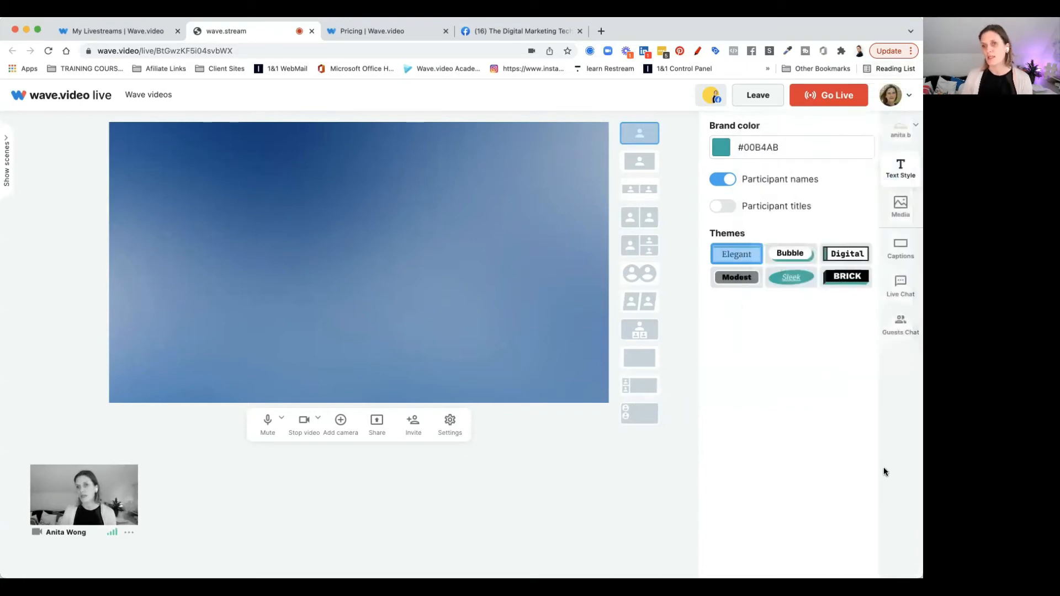
Switch the studio's brand kit to the Anita Wong brand
{"action": "left_click", "coordinate": [901, 132]}
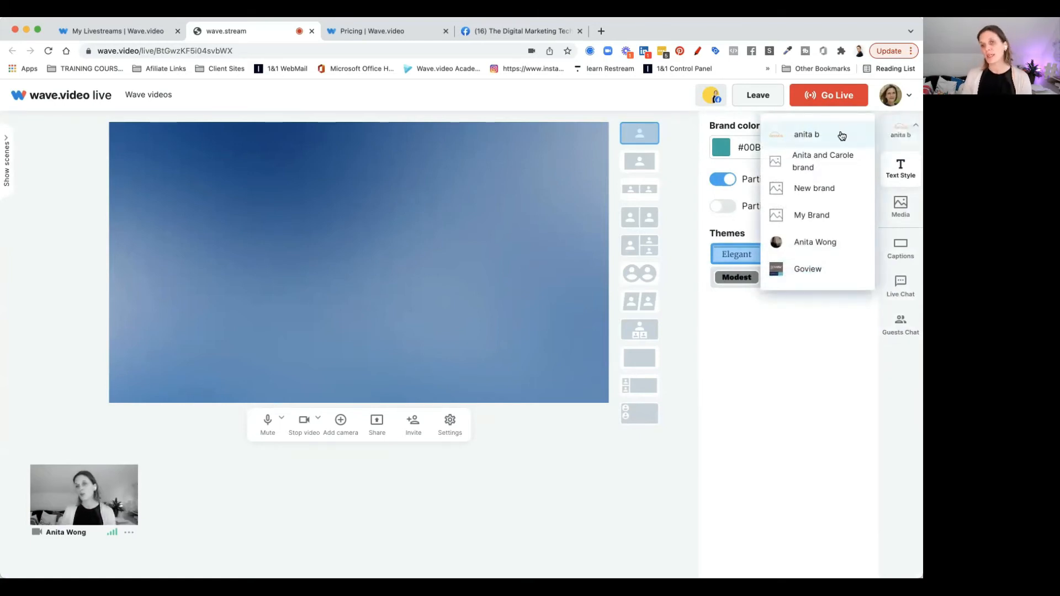
{"action": "left_click", "coordinate": [823, 248]}
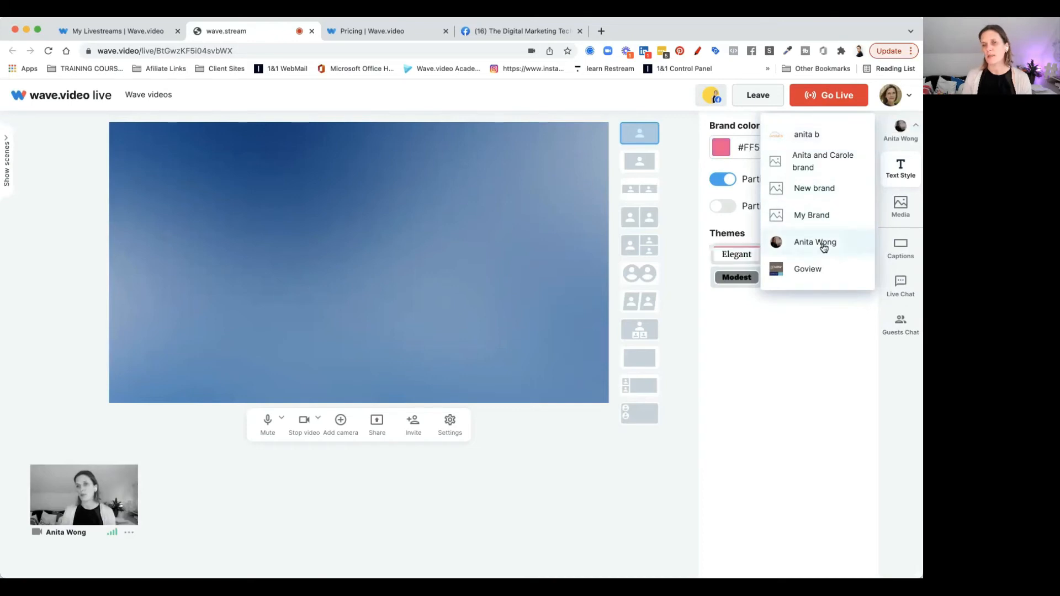
{"action": "left_click", "coordinate": [827, 315]}
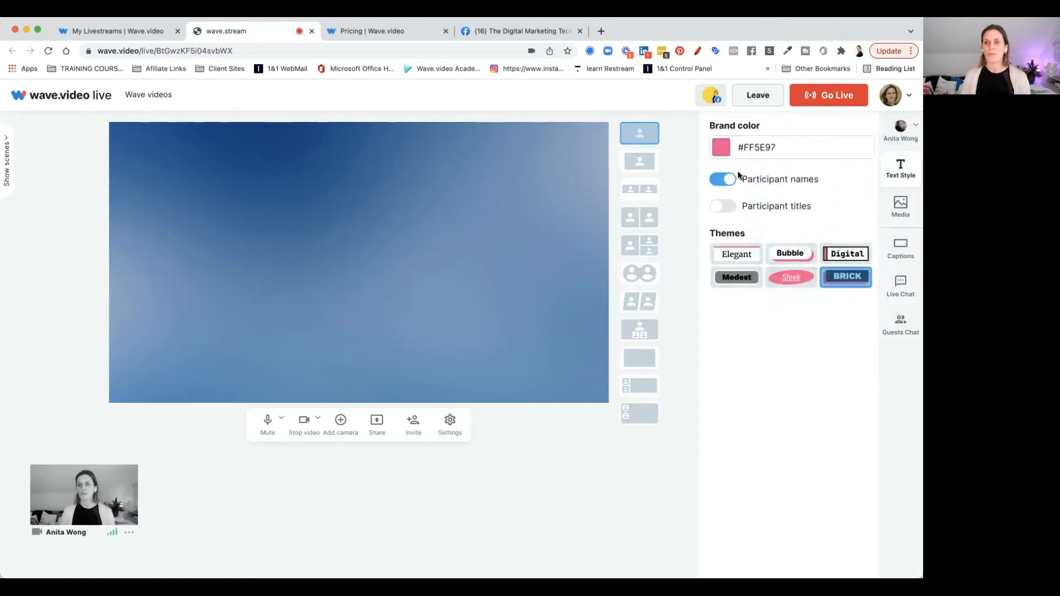
Try participant titles and the Elegant, Bubble, Digital, Brick, Sleek and Modest themes
{"action": "left_click", "coordinate": [729, 209]}
{"action": "left_click", "coordinate": [730, 209]}
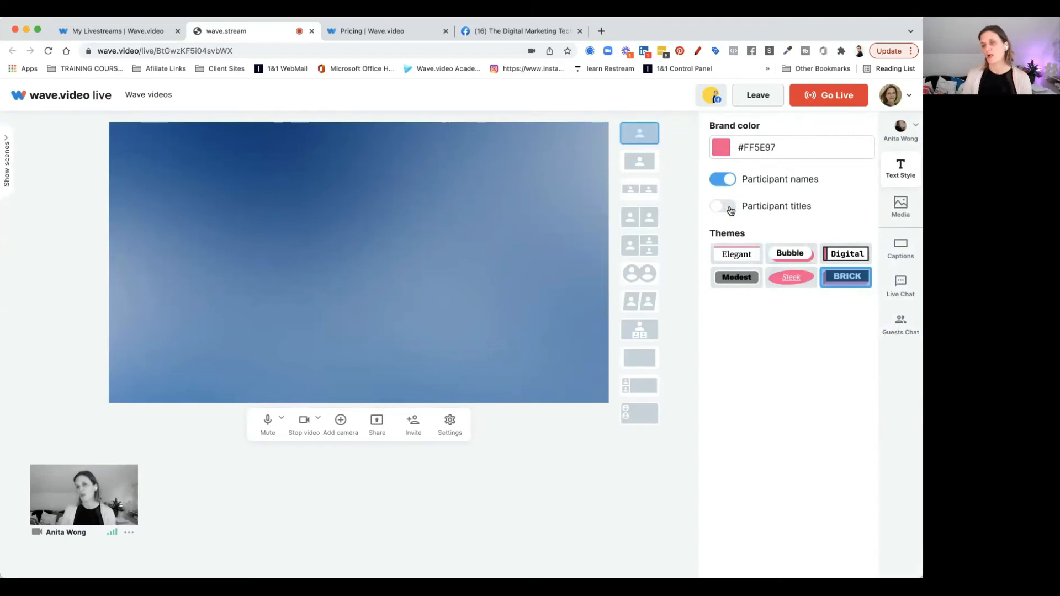
{"action": "left_click", "coordinate": [730, 251]}
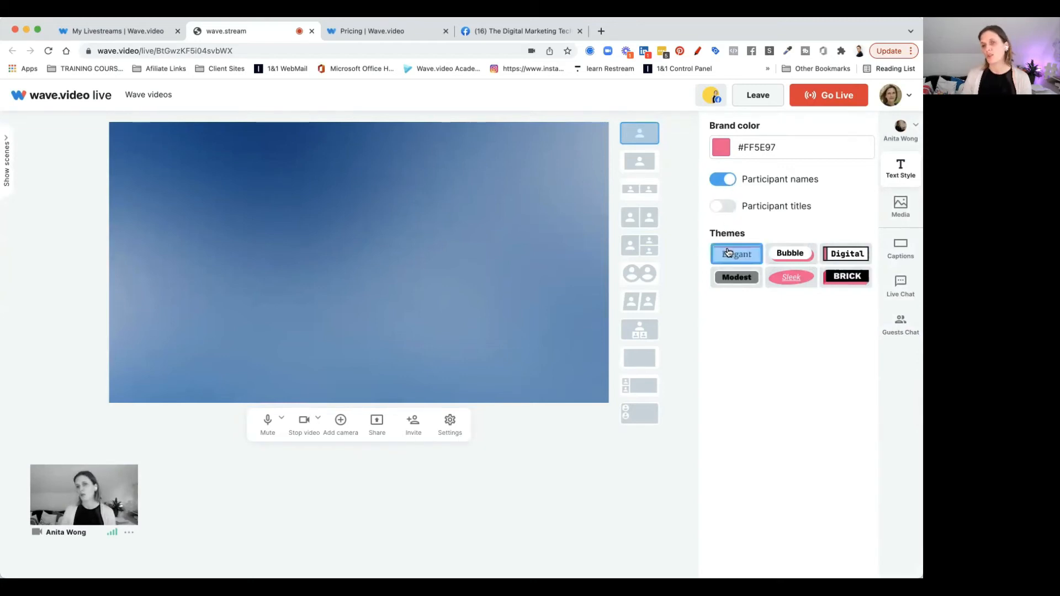
{"action": "left_click", "coordinate": [779, 254]}
{"action": "left_click", "coordinate": [828, 254]}
{"action": "left_click", "coordinate": [831, 276]}
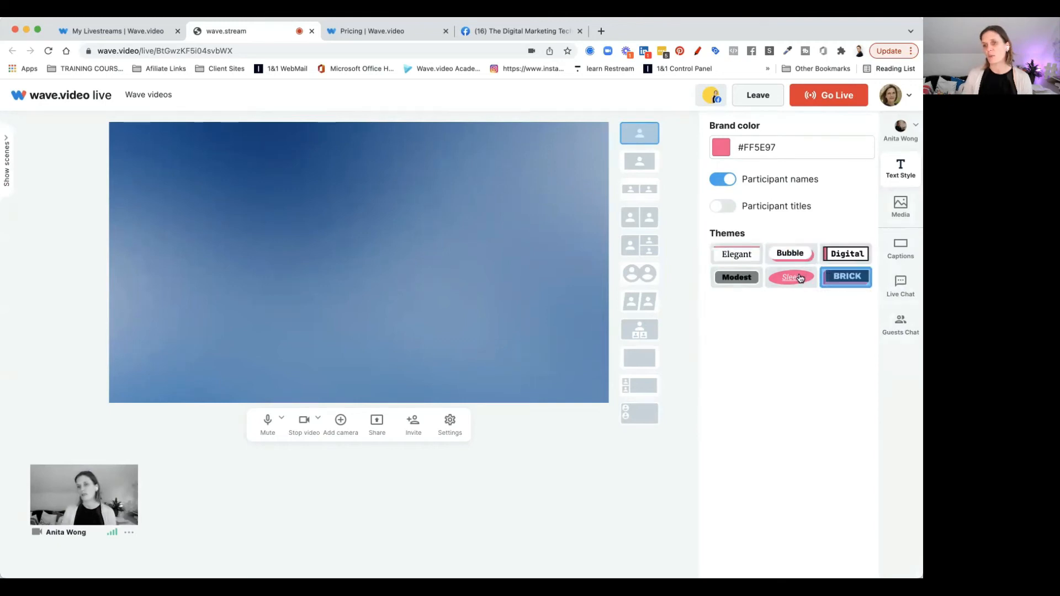
{"action": "left_click", "coordinate": [783, 278]}
{"action": "left_click", "coordinate": [746, 281]}
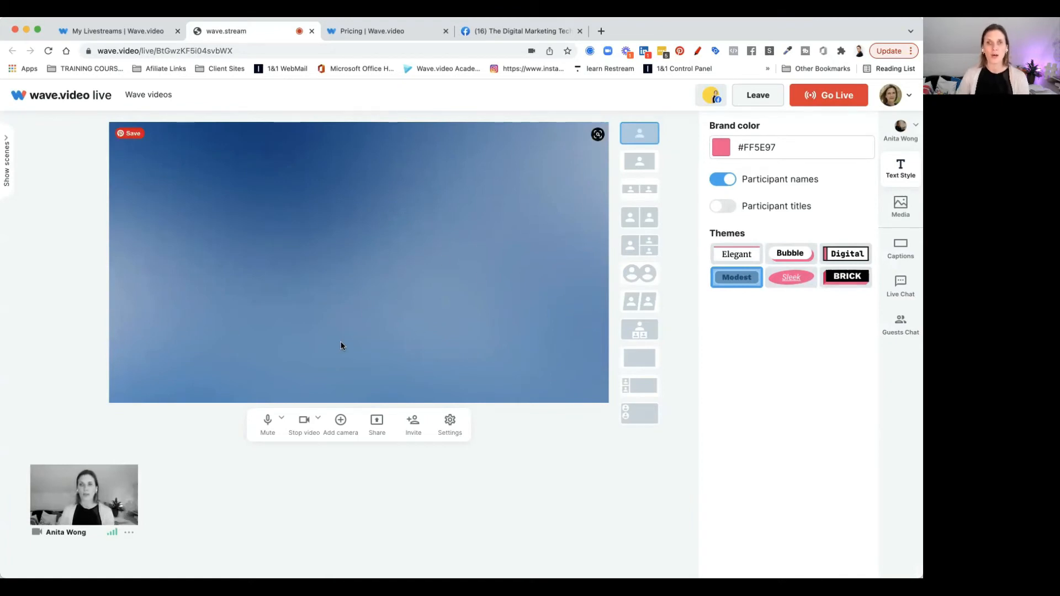
{"action": "mouse_move", "coordinate": [72, 480]}
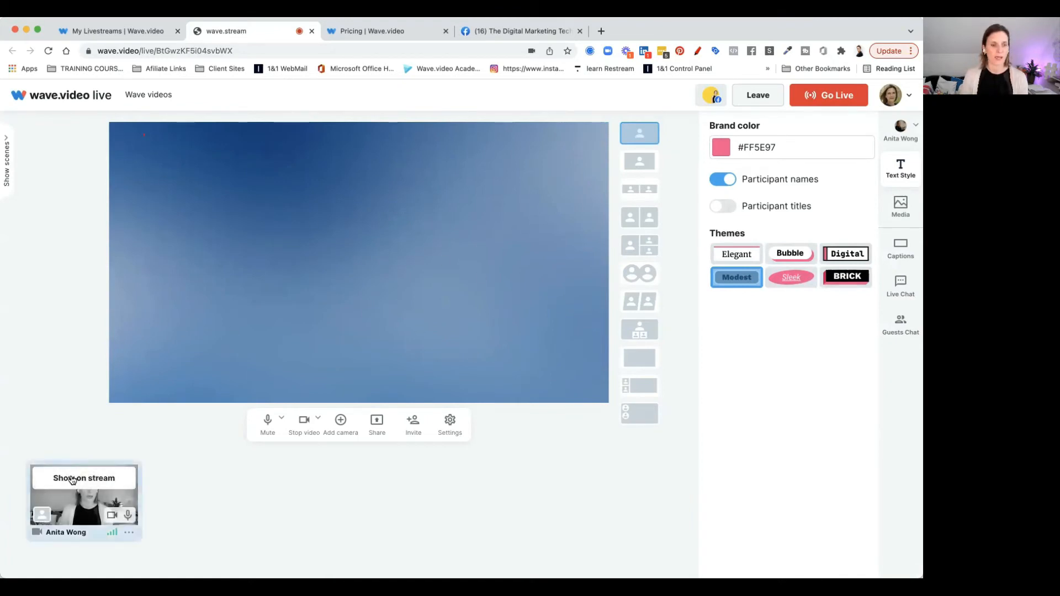
{"action": "left_click", "coordinate": [75, 481]}
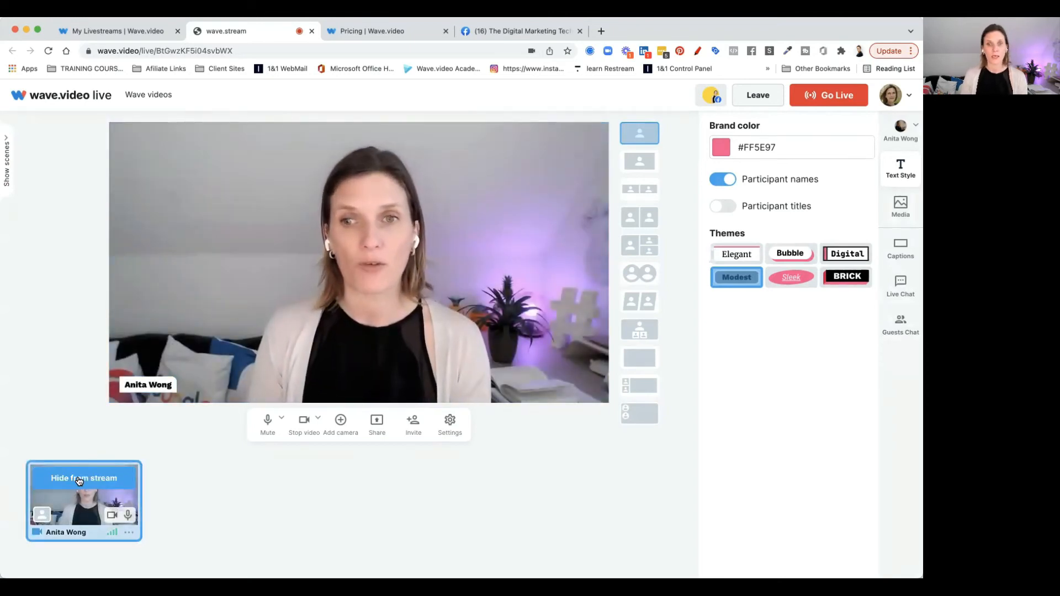
Preview the name-tag themes on the live camera and apply the Elegant theme
{"action": "left_click", "coordinate": [746, 257]}
{"action": "left_click", "coordinate": [790, 256]}
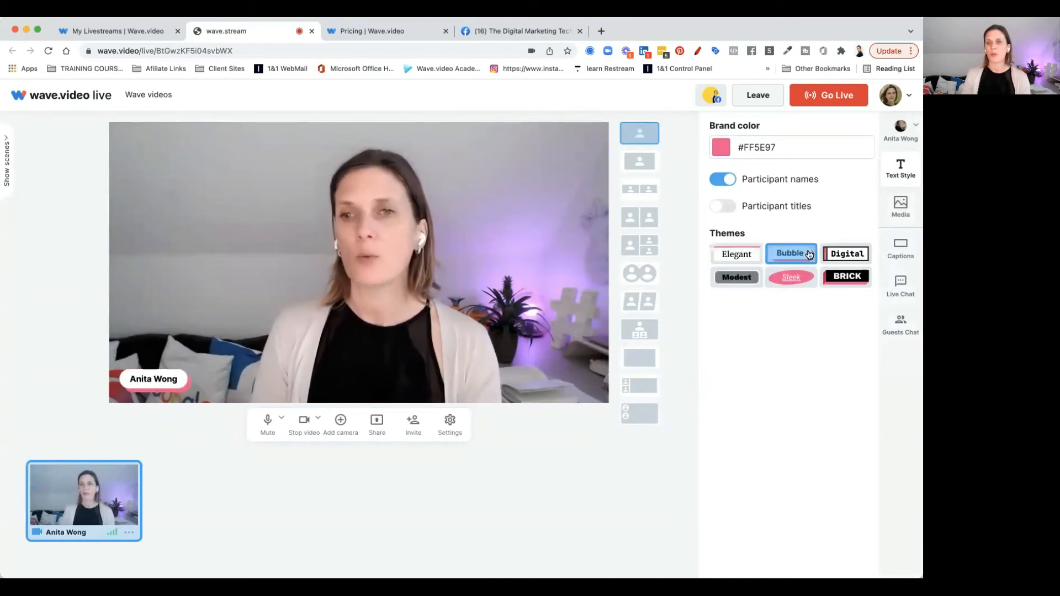
{"action": "left_click", "coordinate": [840, 261]}
{"action": "left_click", "coordinate": [843, 278]}
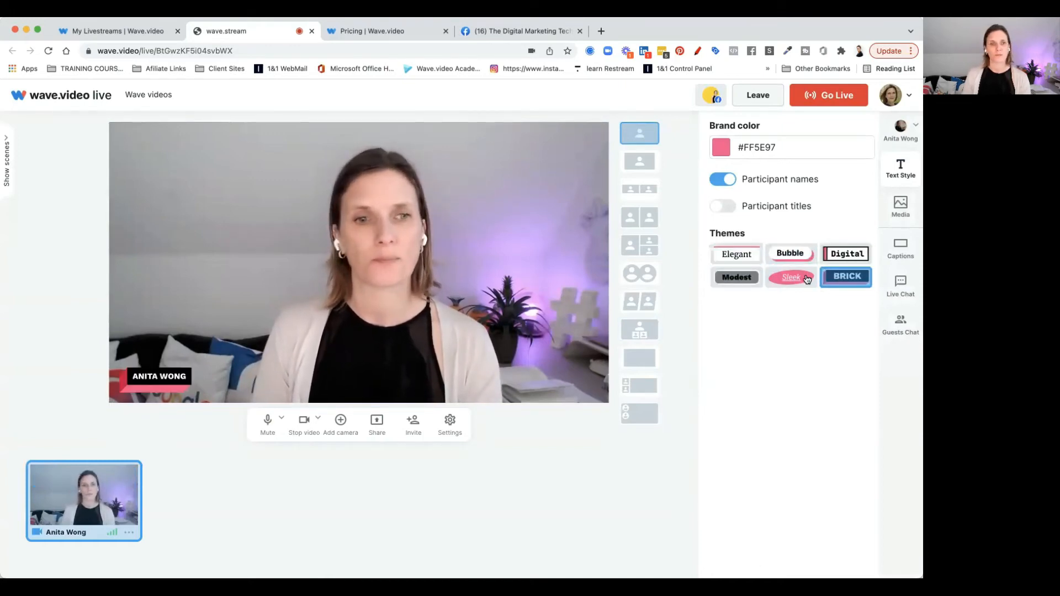
{"action": "left_click", "coordinate": [805, 278]}
{"action": "left_click", "coordinate": [741, 282]}
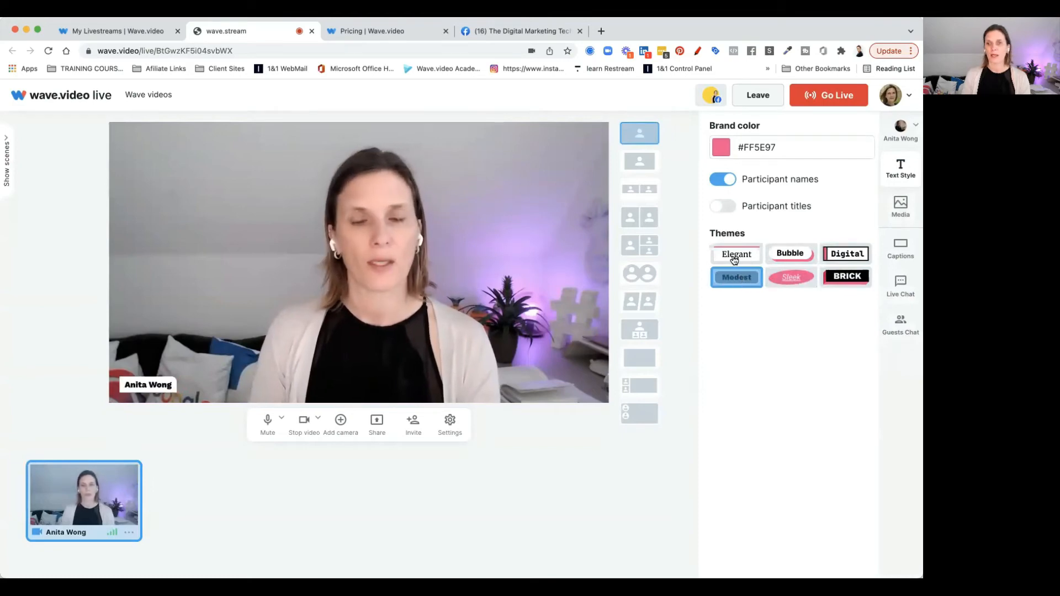
{"action": "left_click", "coordinate": [734, 259]}
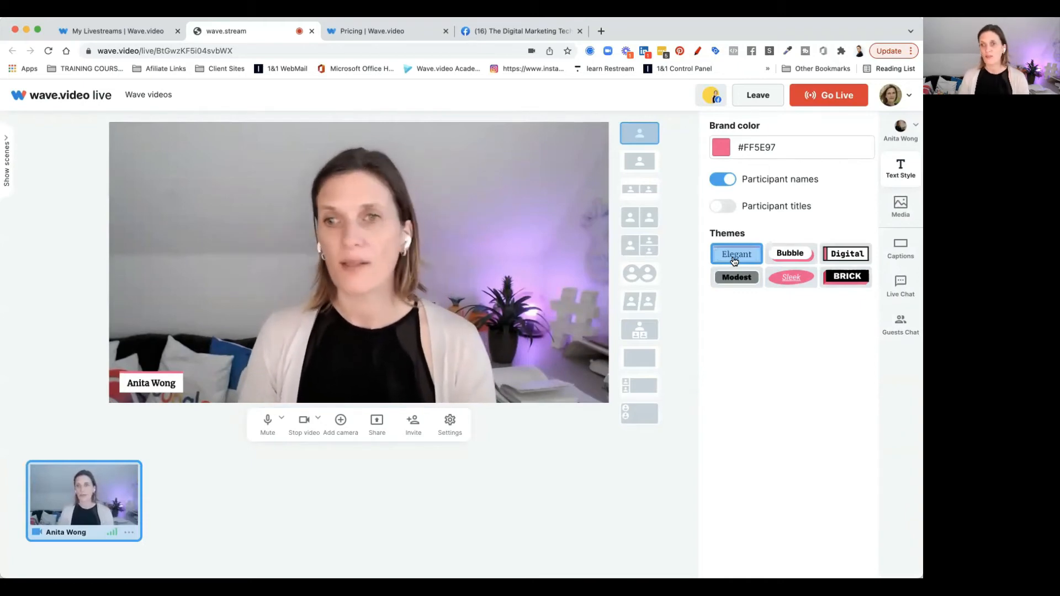
Open the media panel and toggle Default media off and back on
{"action": "left_click", "coordinate": [900, 214]}
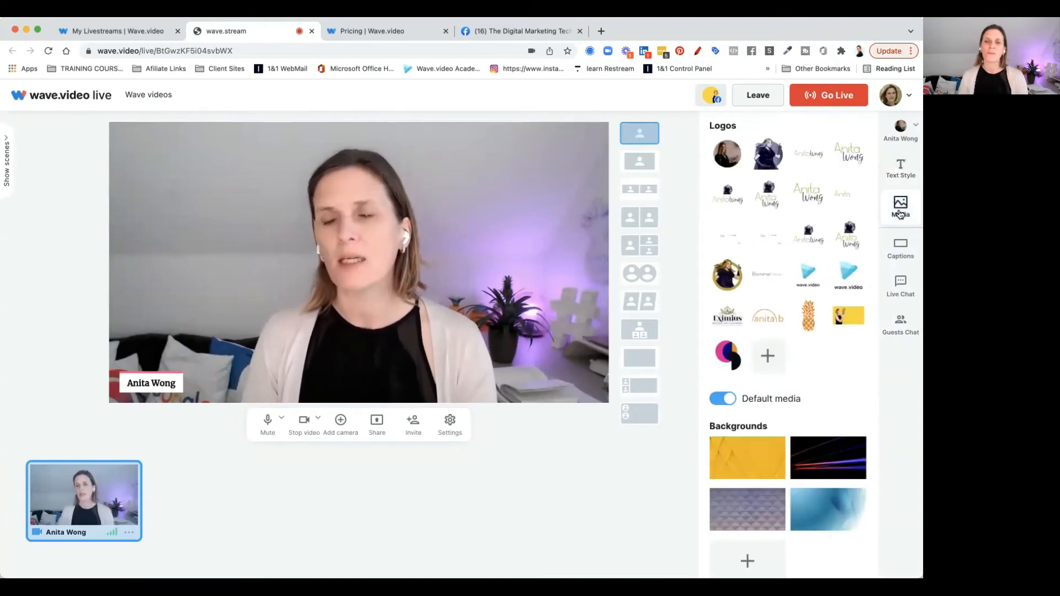
{"action": "mouse_move", "coordinate": [793, 280]}
{"action": "scroll", "coordinate": [793, 281], "scroll_direction": "down", "scroll_amount": 2}
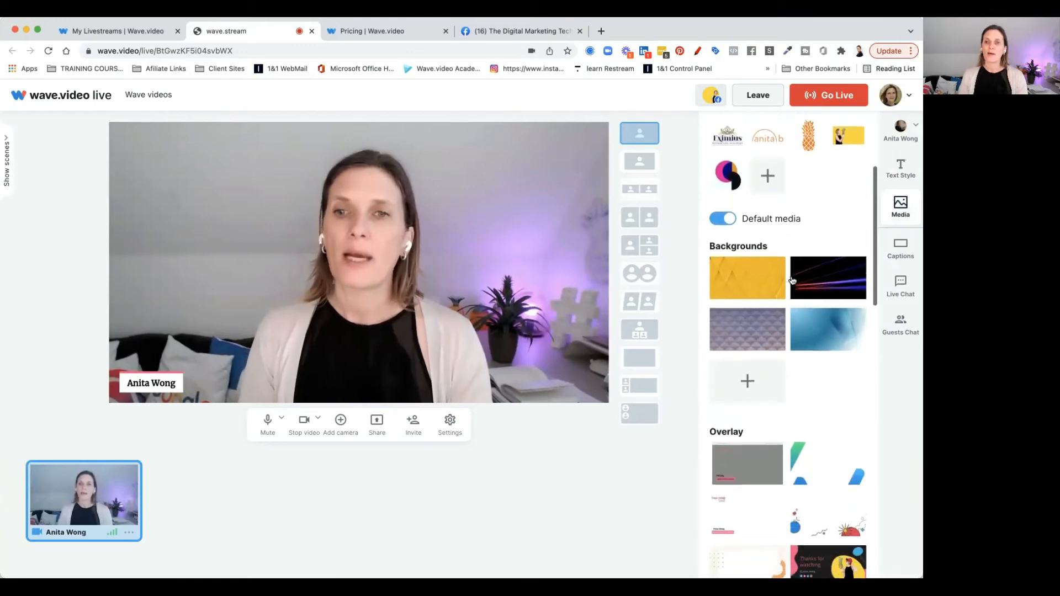
{"action": "left_click", "coordinate": [730, 212]}
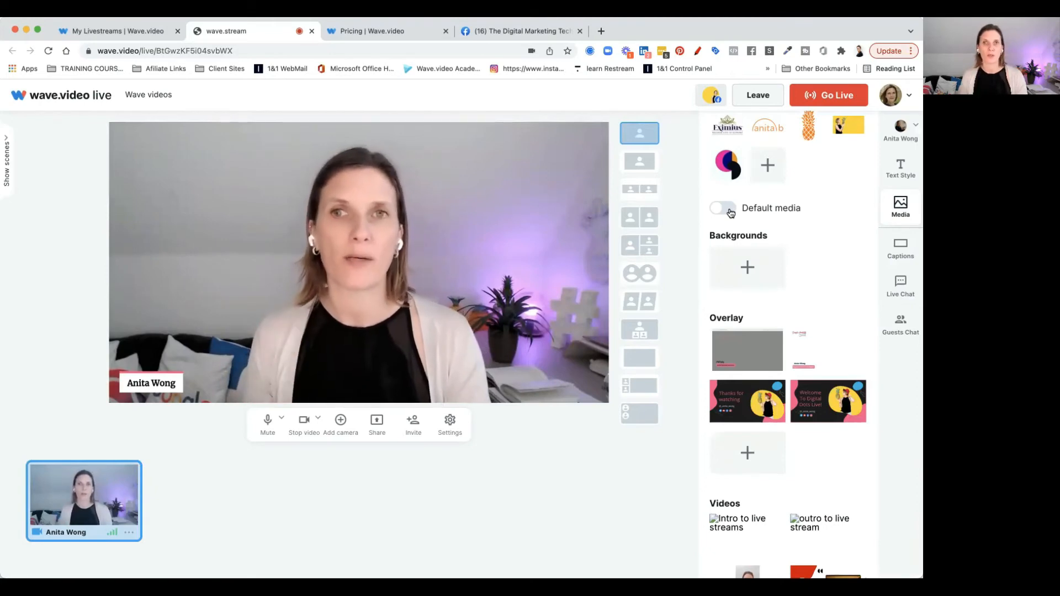
{"action": "left_click", "coordinate": [730, 211]}
{"action": "left_click", "coordinate": [730, 211]}
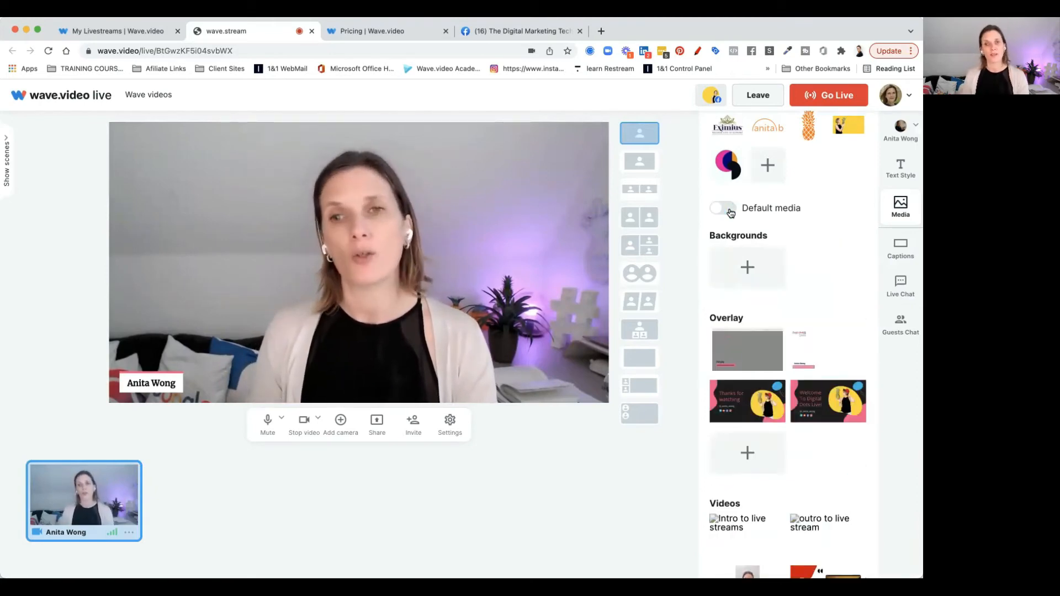
{"action": "left_click", "coordinate": [730, 211]}
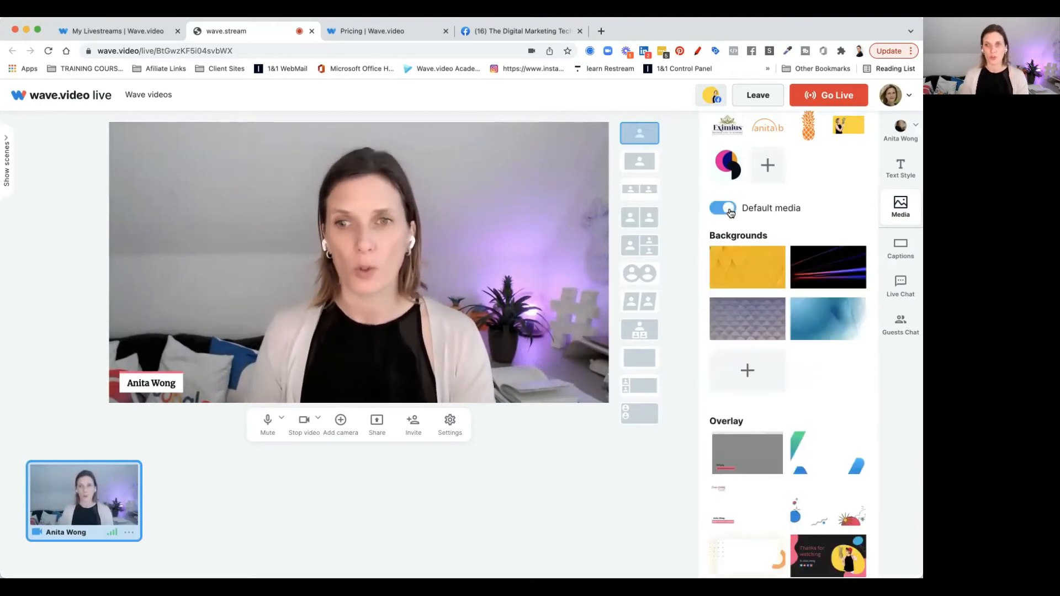
Switch to the framed single-person layout and apply the Abstract blue motion graphic background
{"action": "left_click", "coordinate": [741, 280]}
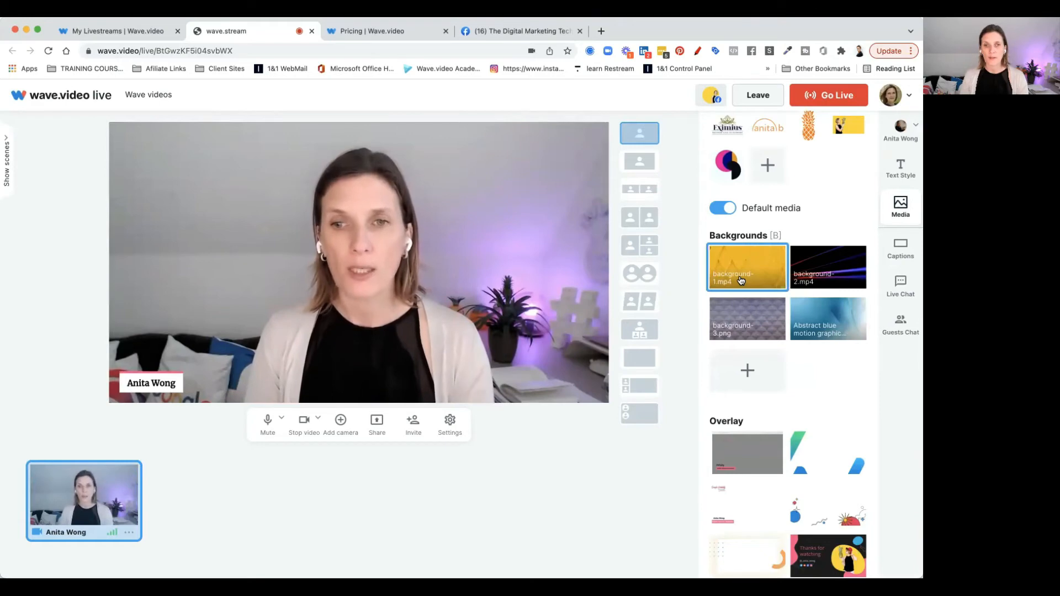
{"action": "left_click", "coordinate": [641, 164]}
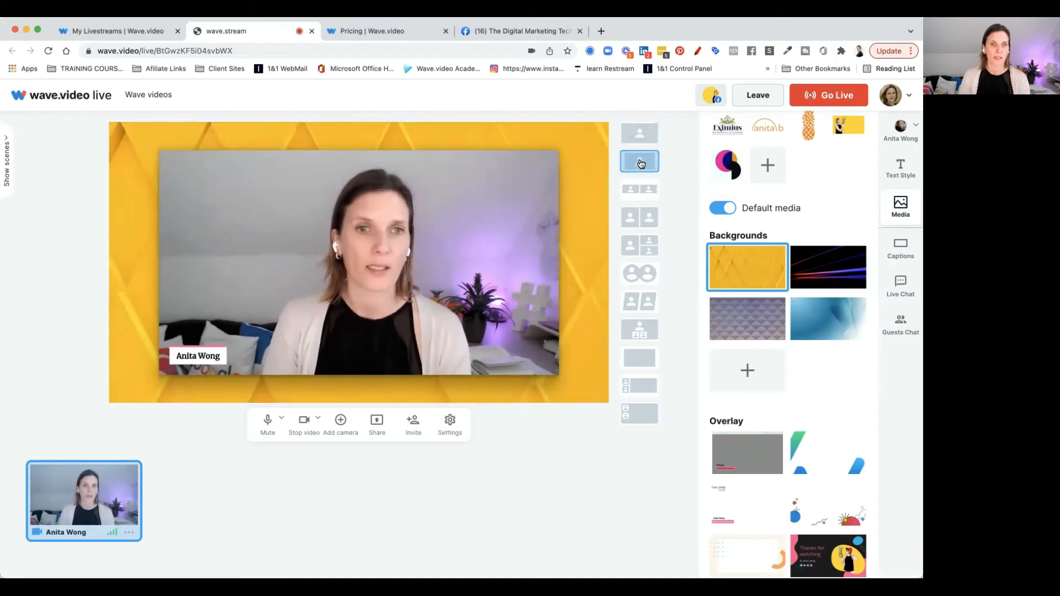
{"action": "left_click", "coordinate": [818, 275]}
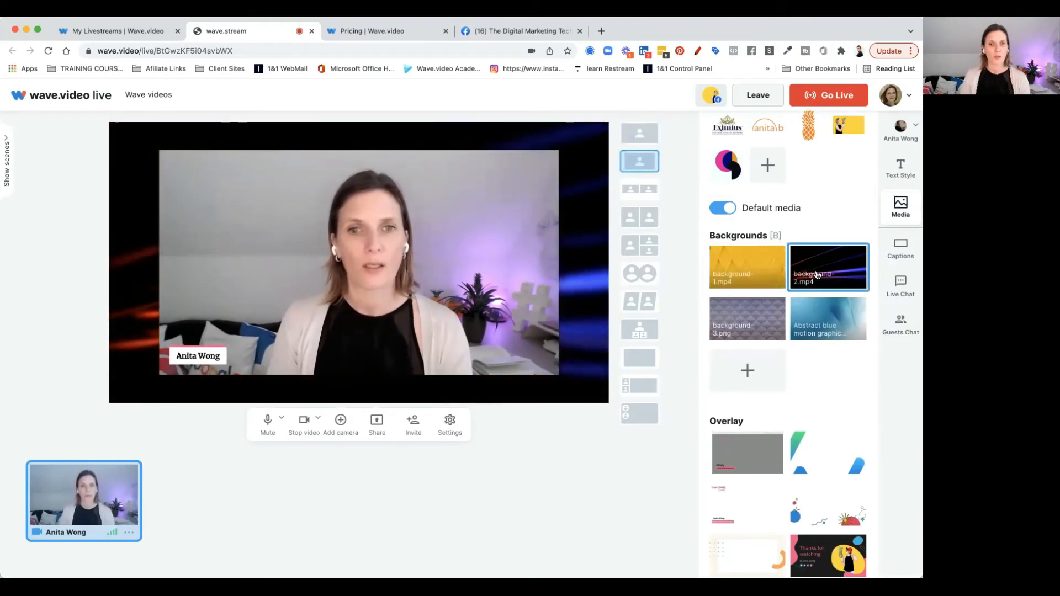
{"action": "left_click", "coordinate": [824, 326]}
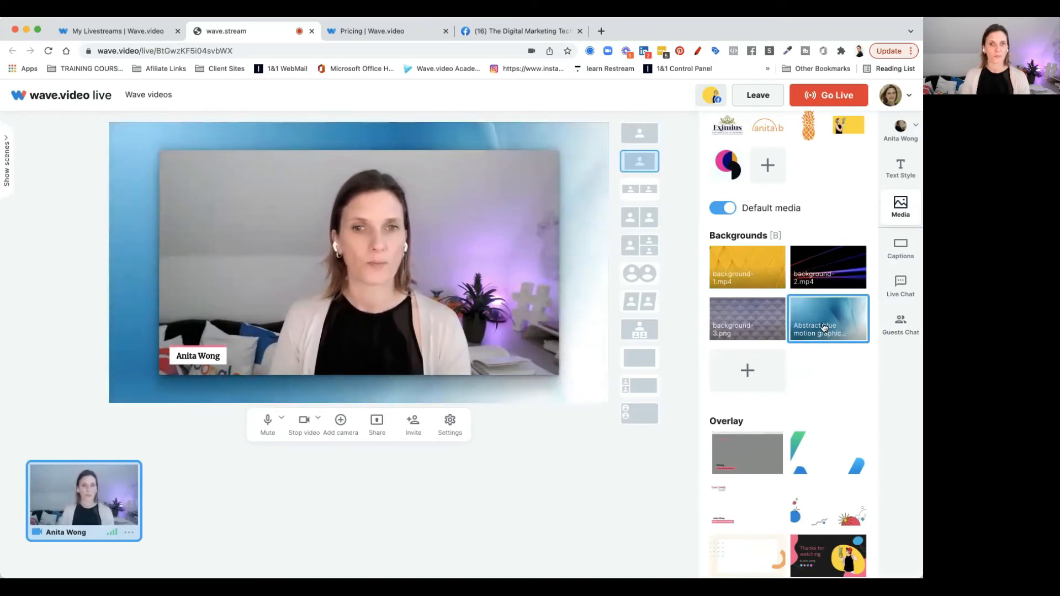
Add the colourful shapes overlay to the scene
{"action": "scroll", "coordinate": [824, 327], "scroll_direction": "down", "scroll_amount": 5}
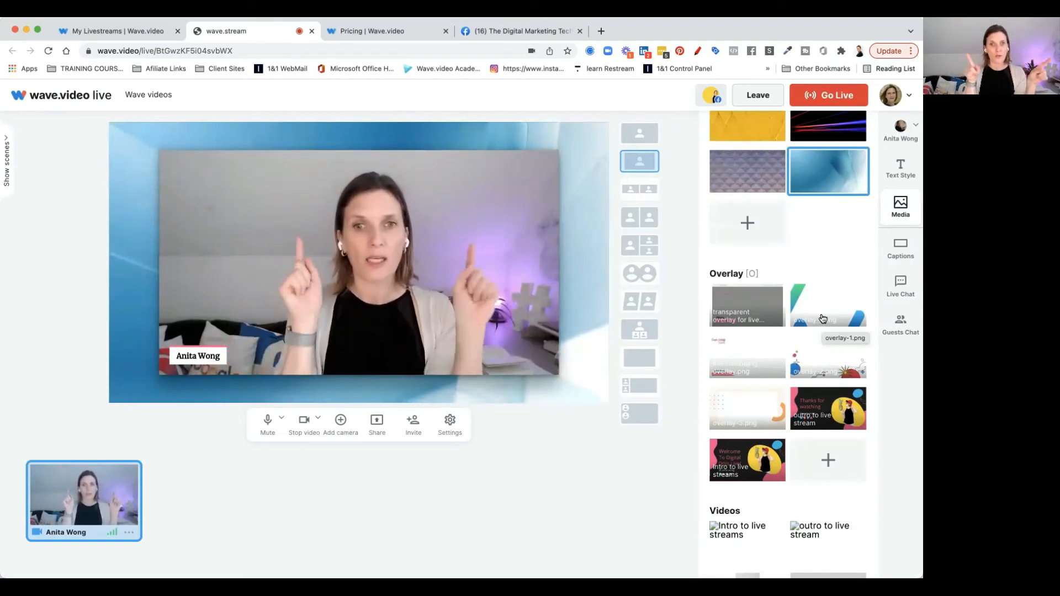
{"action": "left_click", "coordinate": [823, 360]}
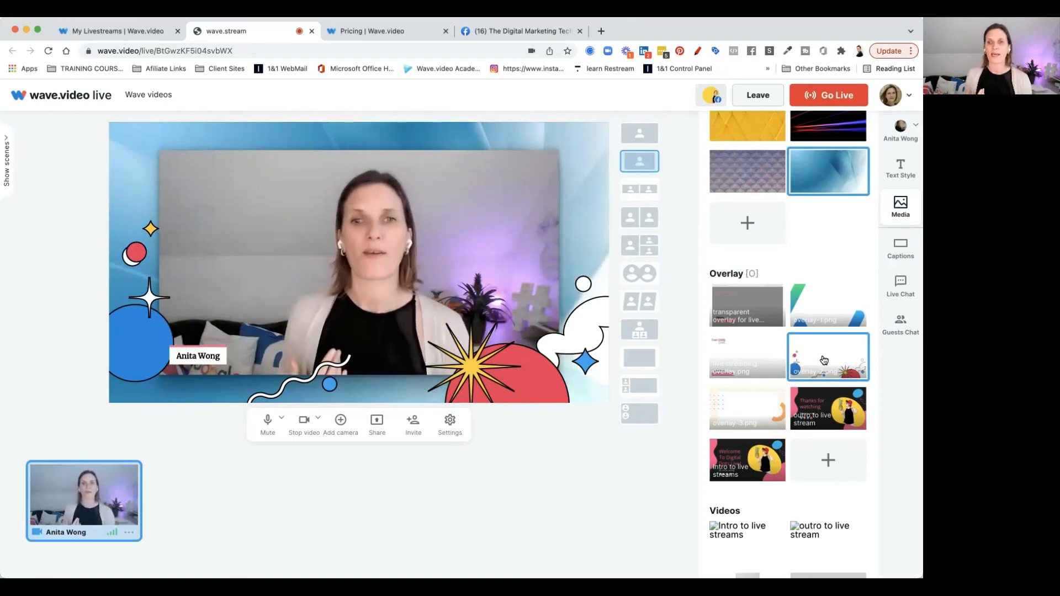
Browse the videos and sound effects, then play the Crowd Cheering effect and scrub its playback
{"action": "scroll", "coordinate": [834, 431], "scroll_direction": "down", "scroll_amount": 3}
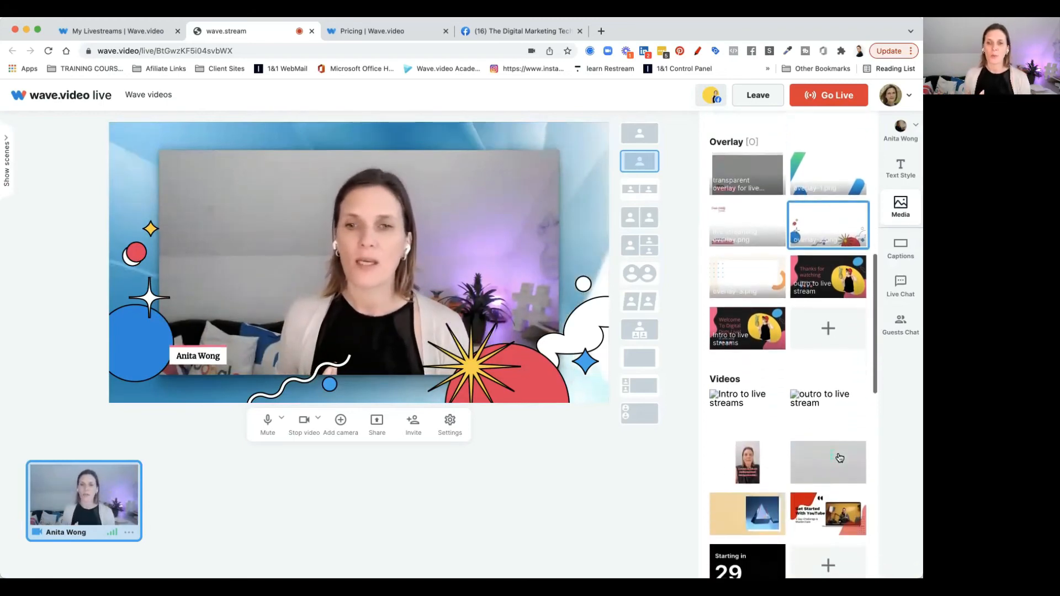
{"action": "scroll", "coordinate": [839, 457], "scroll_direction": "down", "scroll_amount": 3}
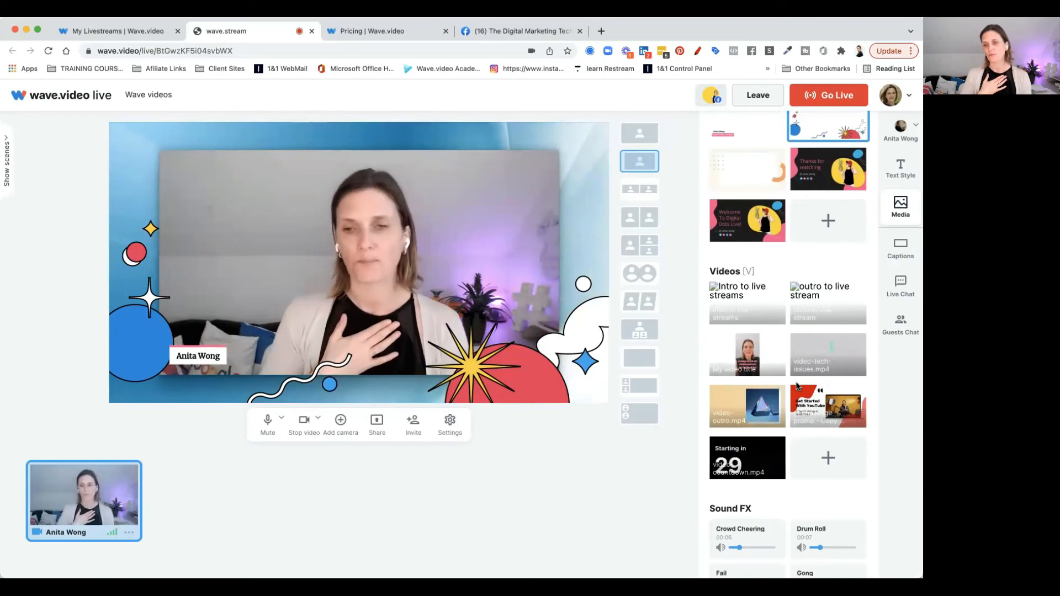
{"action": "scroll", "coordinate": [797, 386], "scroll_direction": "down", "scroll_amount": 6}
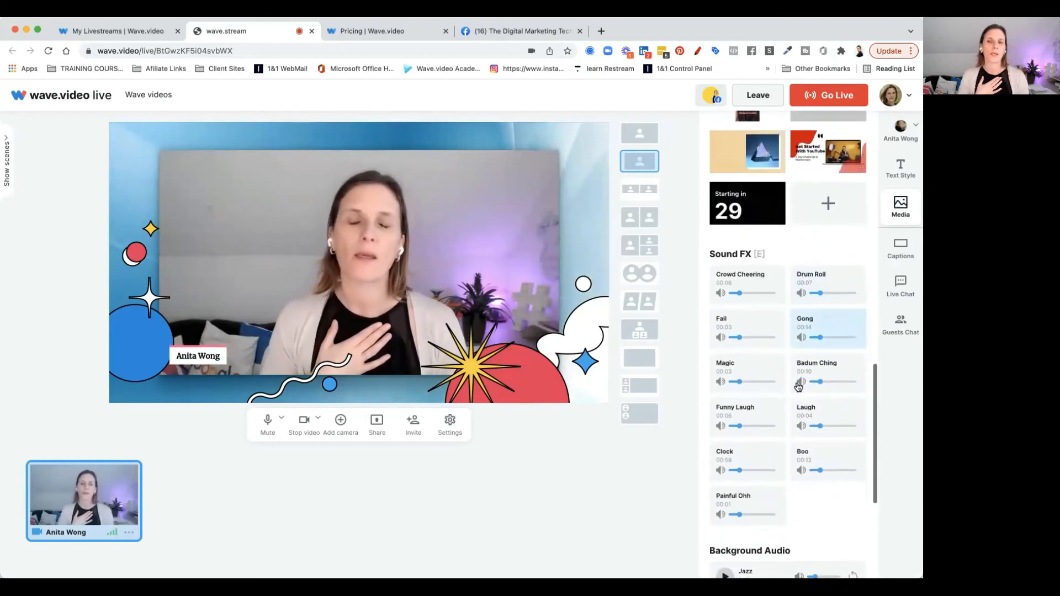
{"action": "left_click", "coordinate": [743, 284]}
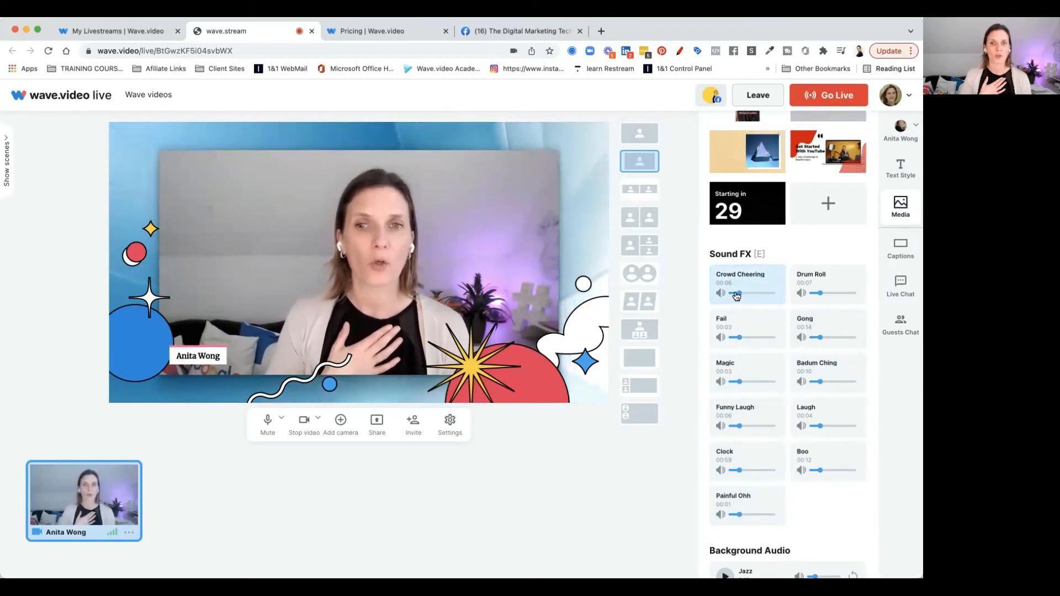
{"action": "left_click", "coordinate": [760, 295]}
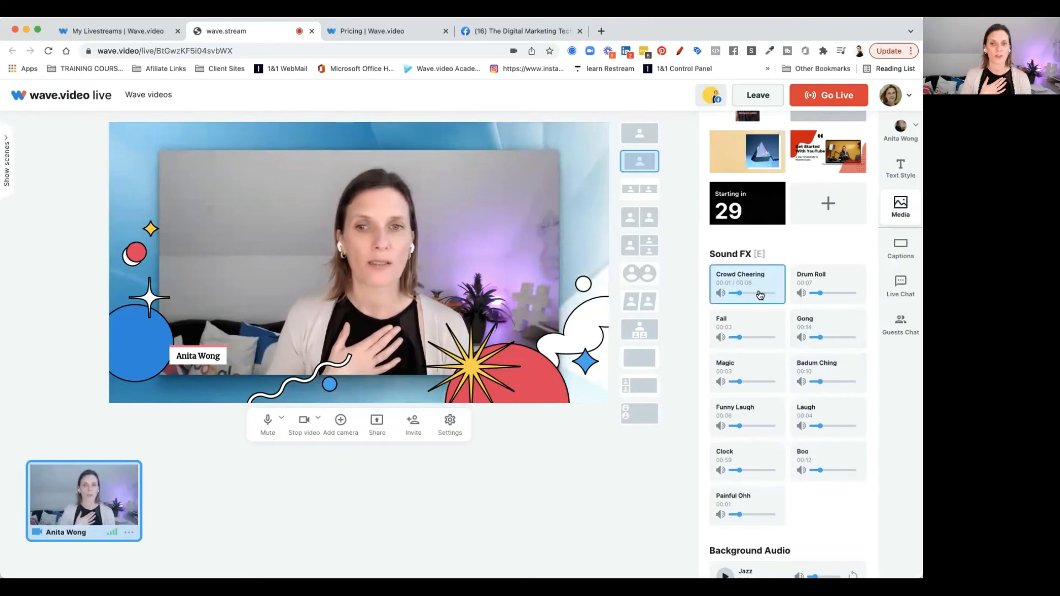
{"action": "left_click_drag", "start_coordinate": [759, 295], "coordinate": [739, 296]}
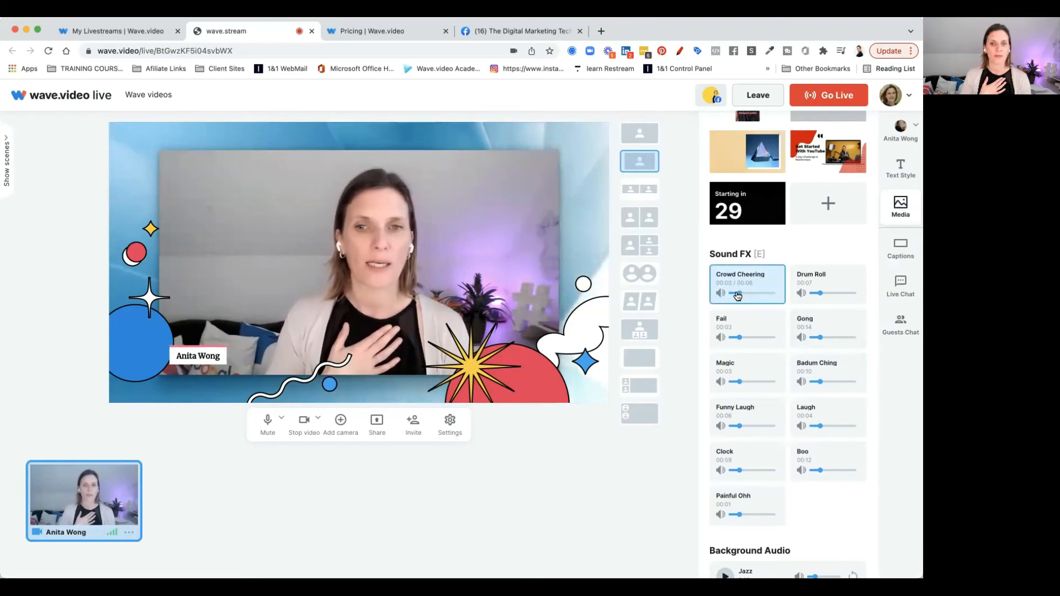
Play and pause the Jazz background track and turn on its looping
{"action": "scroll", "coordinate": [744, 280], "scroll_direction": "down", "scroll_amount": 5}
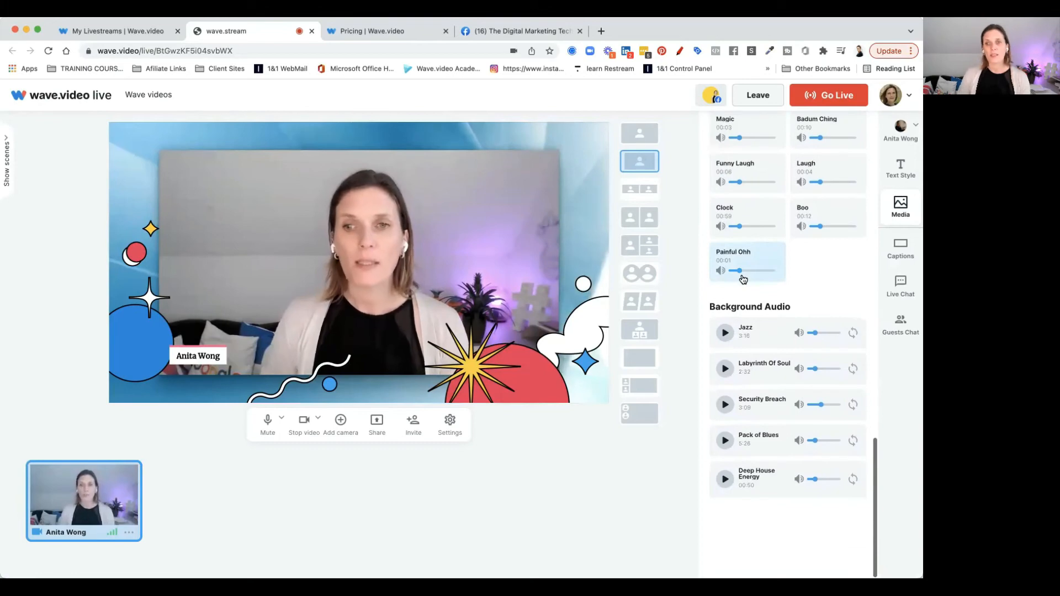
{"action": "left_click", "coordinate": [726, 334]}
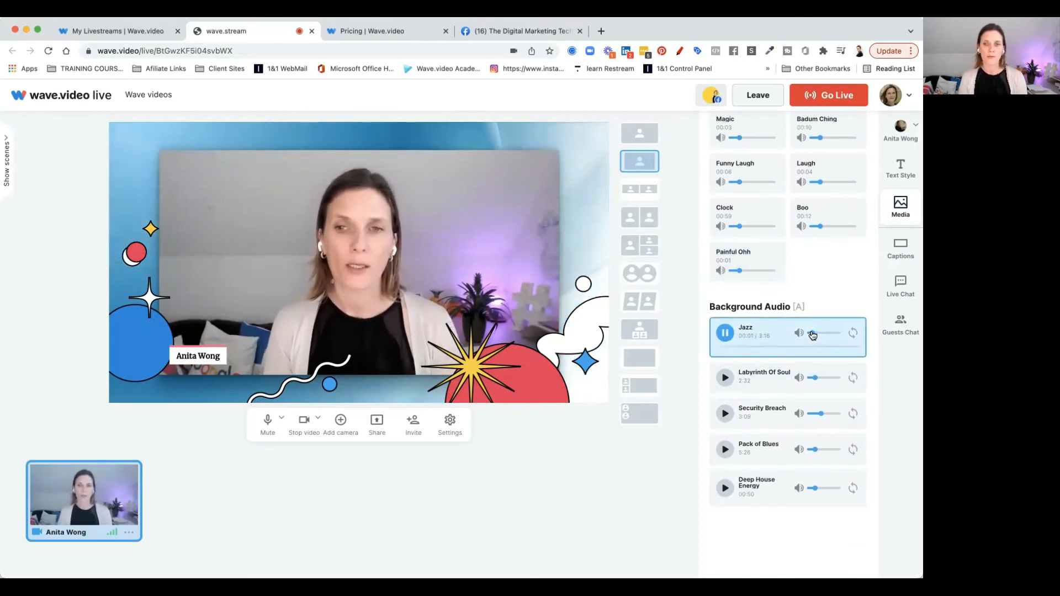
{"action": "key", "text": "a"}
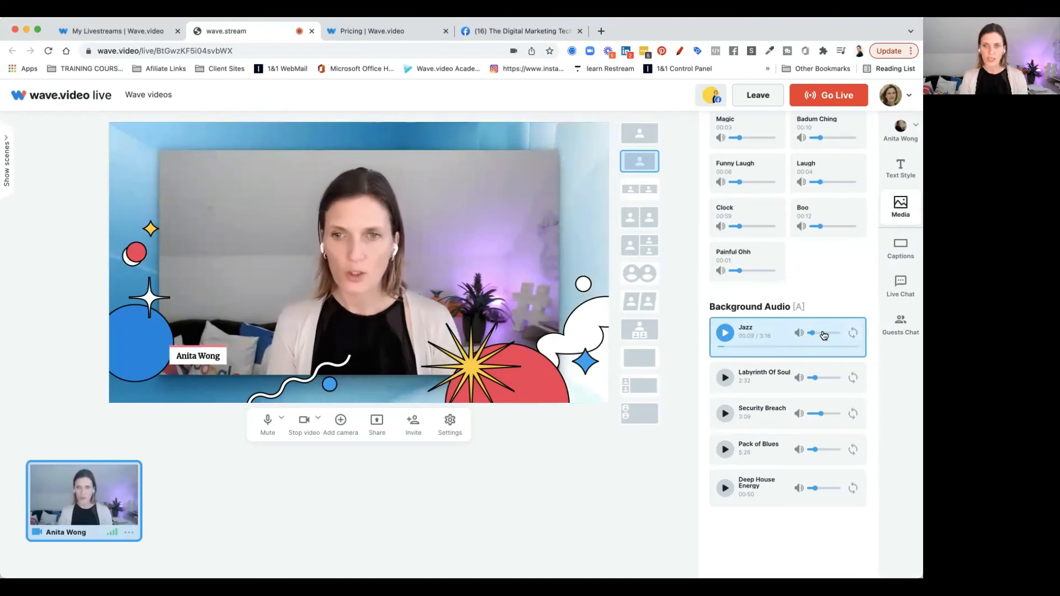
{"action": "left_click", "coordinate": [853, 333]}
{"action": "scroll", "coordinate": [843, 295], "scroll_direction": "up", "scroll_amount": 3}
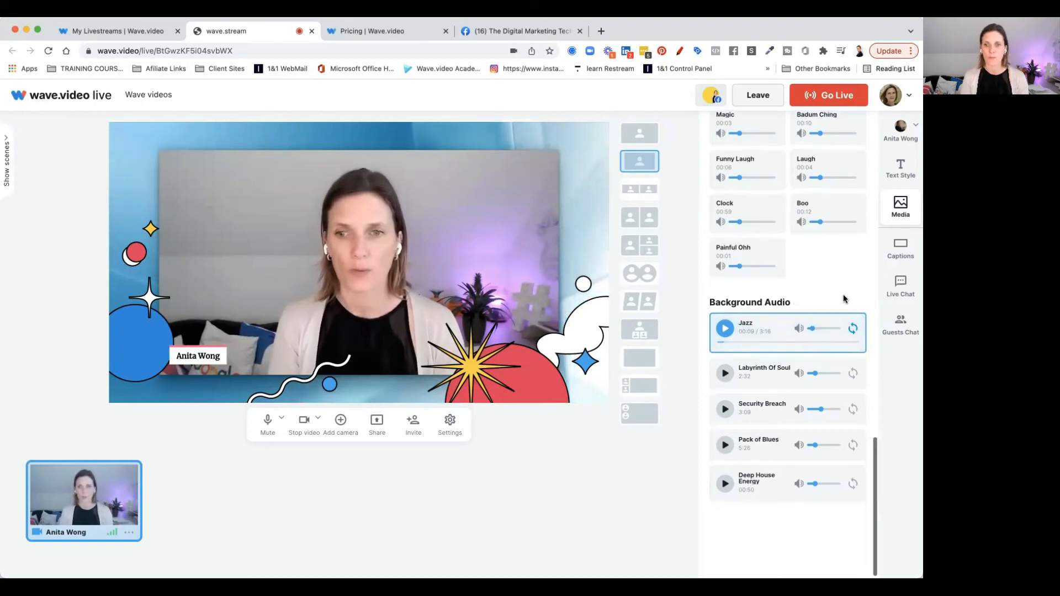
{"action": "scroll", "coordinate": [844, 299], "scroll_direction": "up", "scroll_amount": 10}
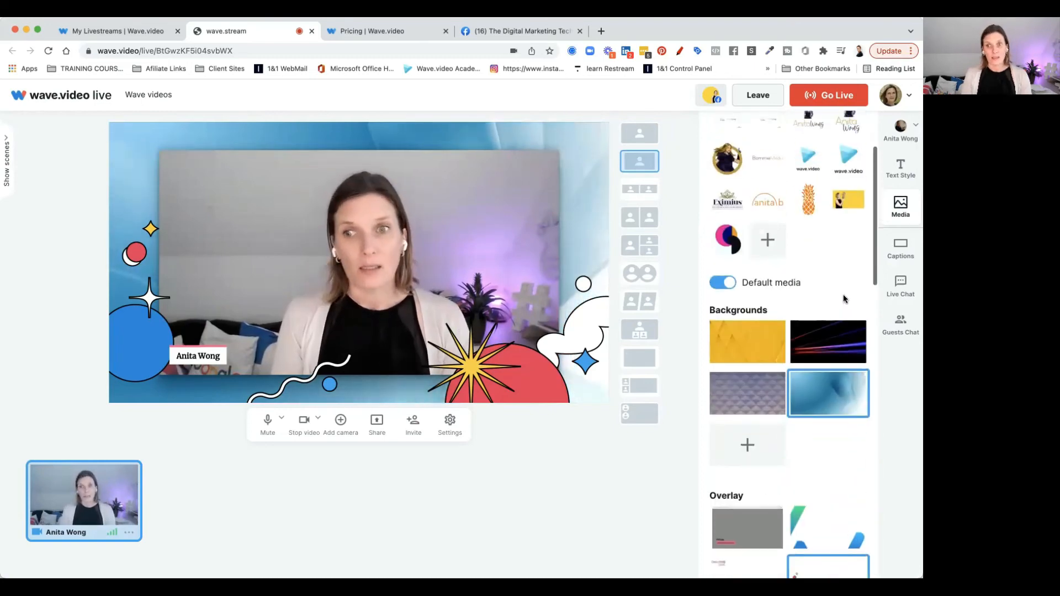
Open the captions and show, then hide, the fblive ticker caption on the stream
{"action": "left_click", "coordinate": [901, 247]}
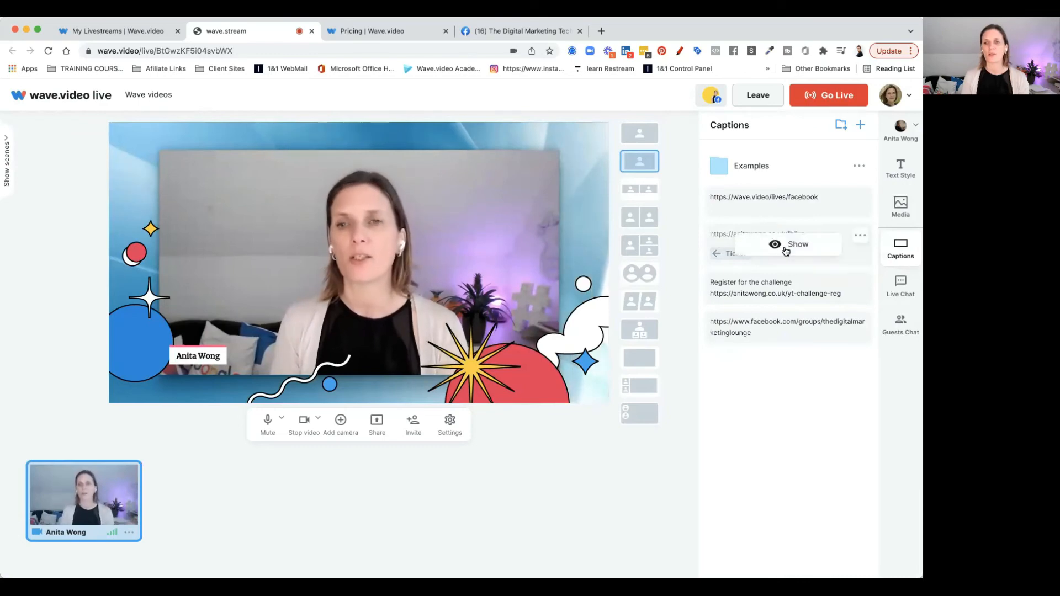
{"action": "left_click", "coordinate": [785, 251]}
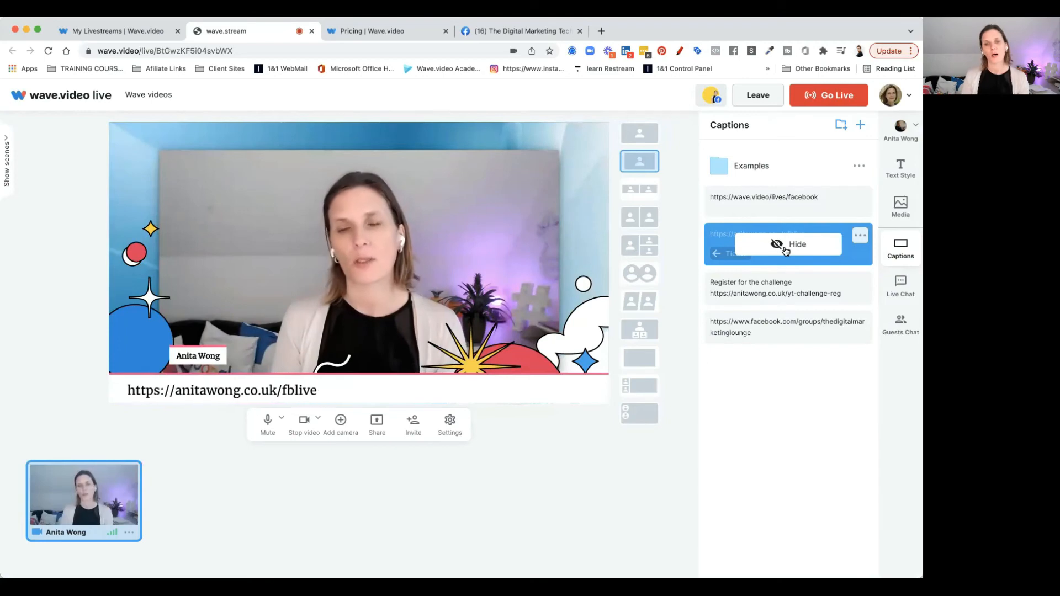
{"action": "left_click", "coordinate": [785, 250]}
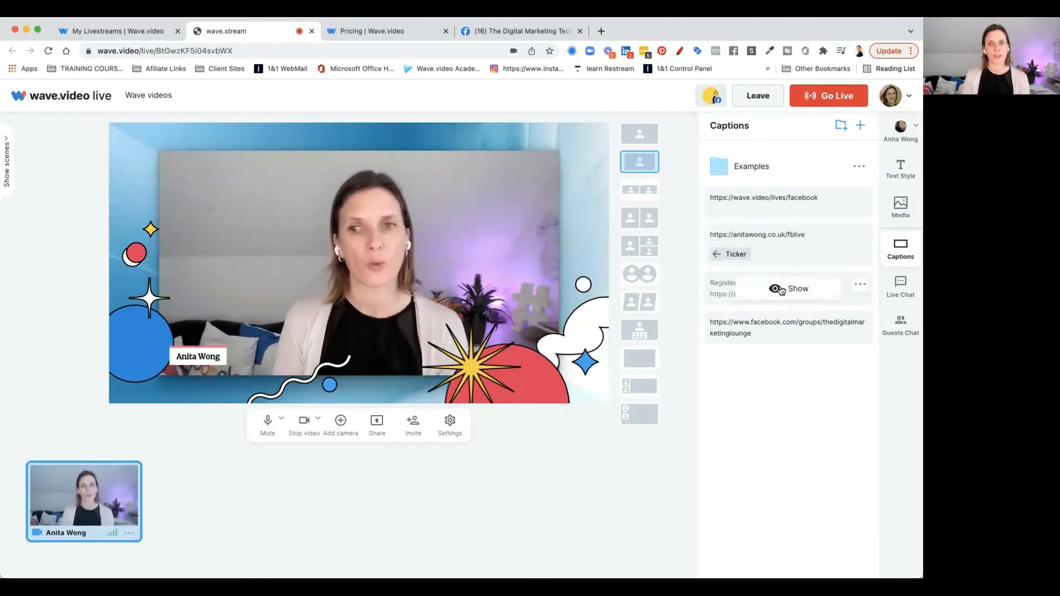
Show the 'Register for the challenge' caption on the stream
{"action": "left_click", "coordinate": [781, 289]}
{"action": "left_click", "coordinate": [781, 289]}
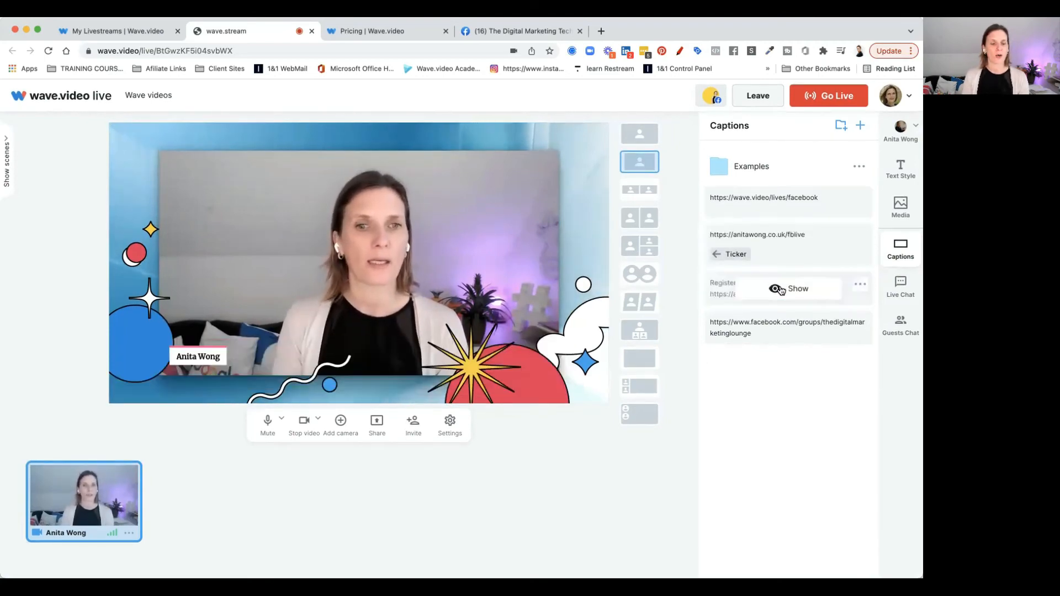
{"action": "left_click", "coordinate": [781, 289]}
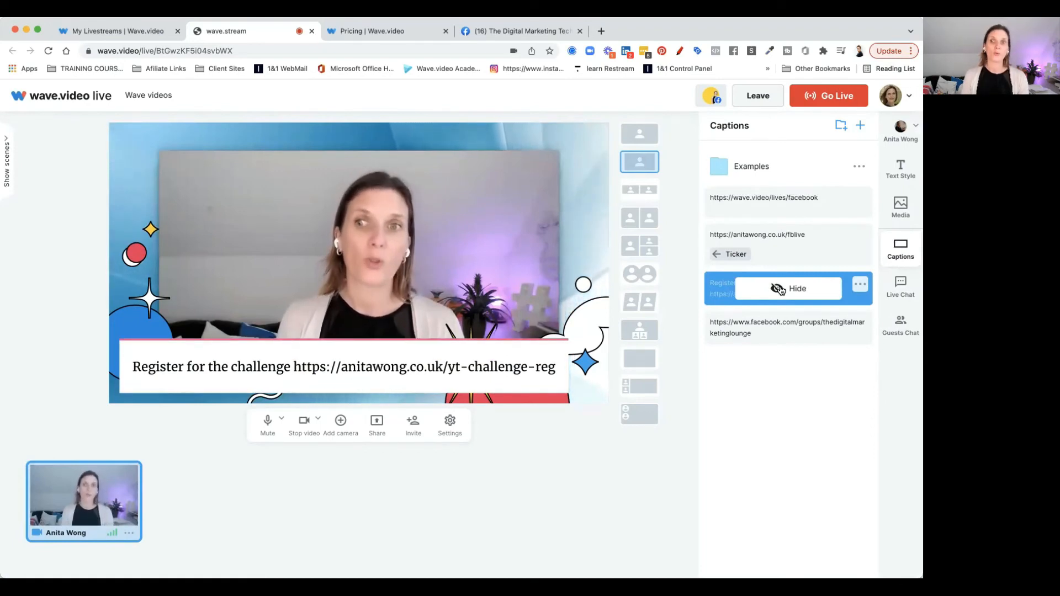
Preview the caption in the Bubble, Digital, BRICK, Sleek and Modest themes, then return to the Elegant theme
{"action": "left_click", "coordinate": [889, 174]}
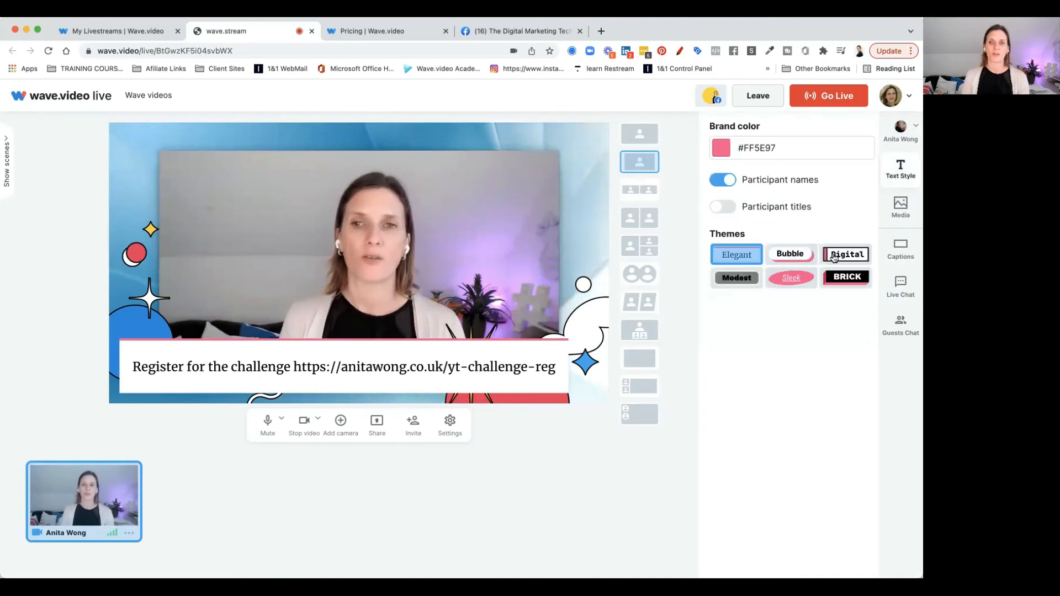
{"action": "left_click", "coordinate": [785, 259]}
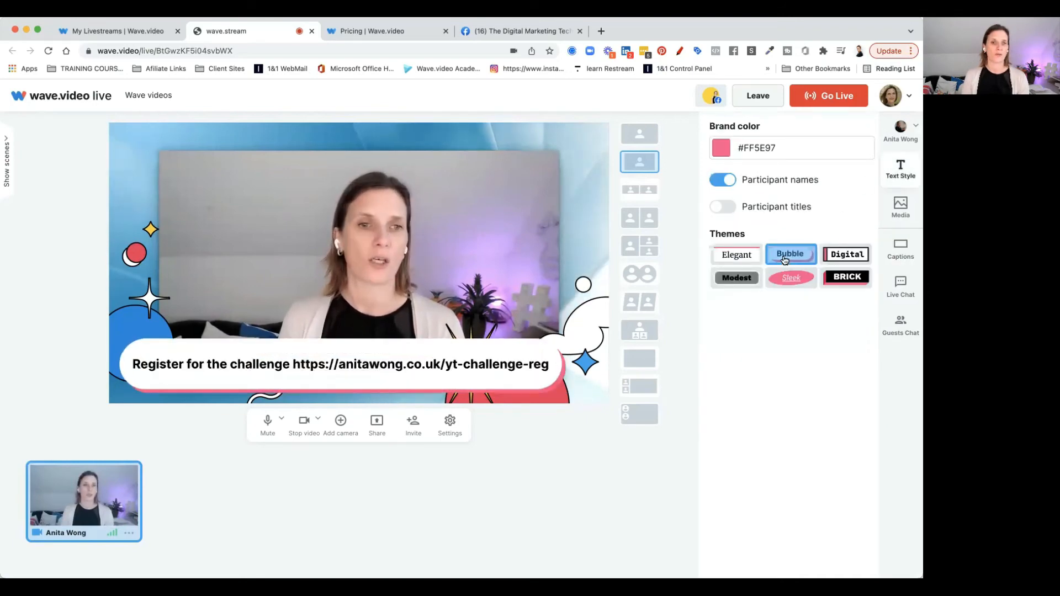
{"action": "left_click", "coordinate": [837, 259]}
{"action": "left_click", "coordinate": [839, 277]}
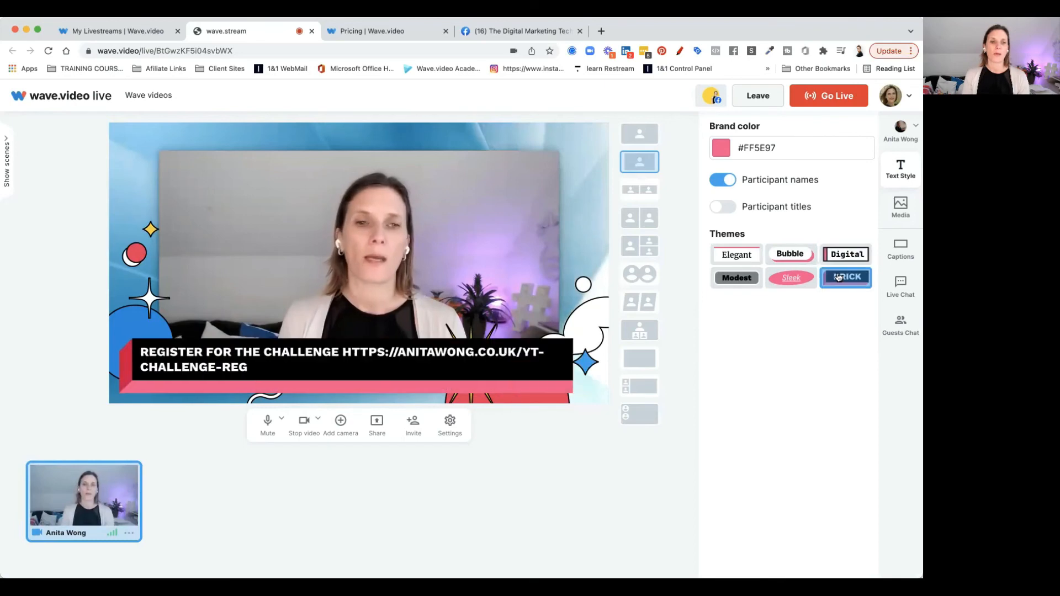
{"action": "left_click", "coordinate": [787, 282]}
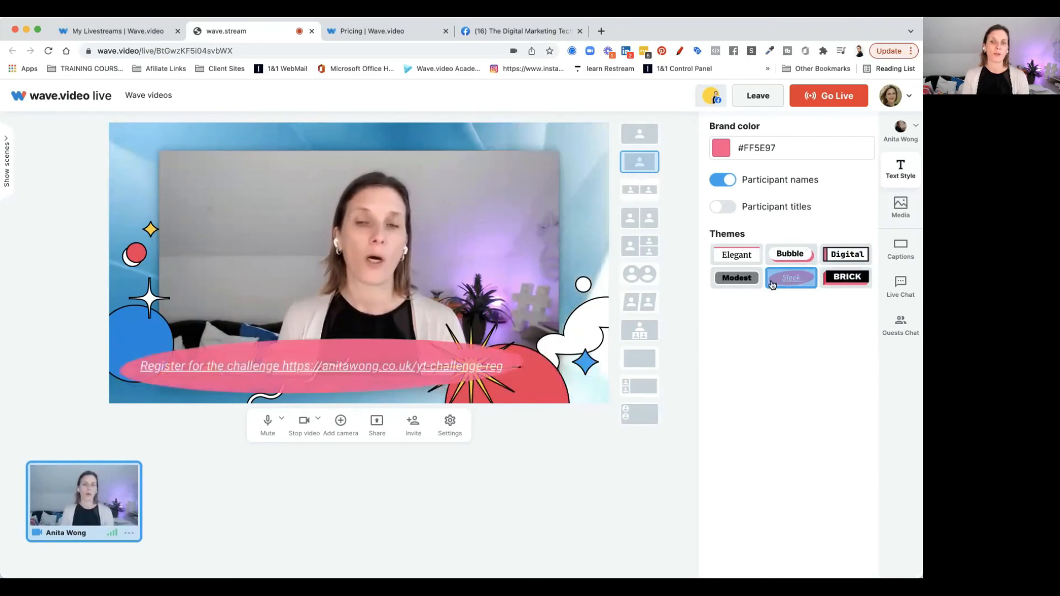
{"action": "left_click", "coordinate": [740, 283]}
{"action": "left_click", "coordinate": [740, 257]}
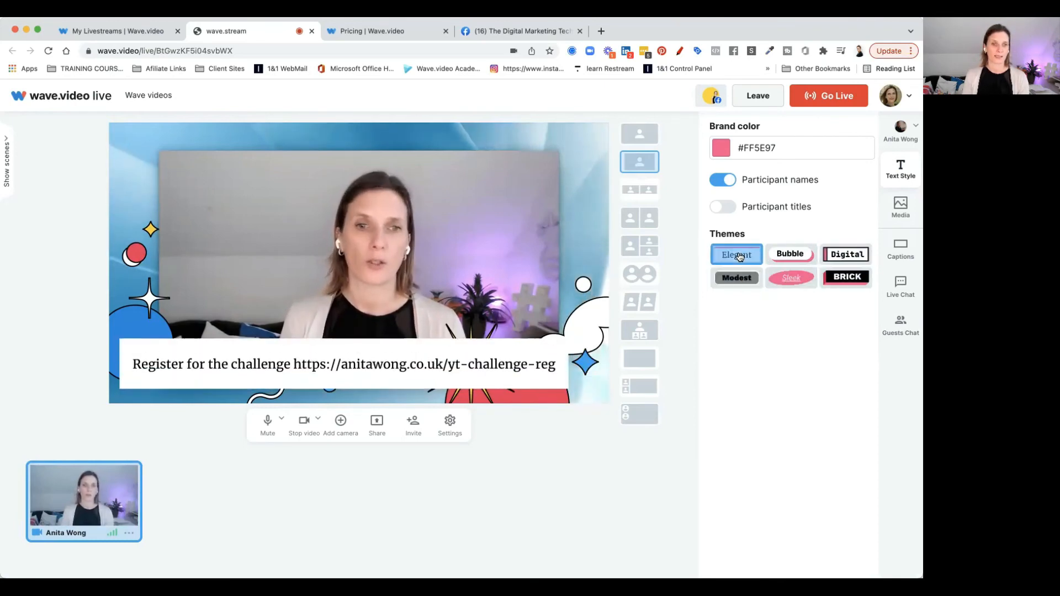
Start a new caption reading 'text goes here' and turn on its ticker option
{"action": "left_click", "coordinate": [901, 251]}
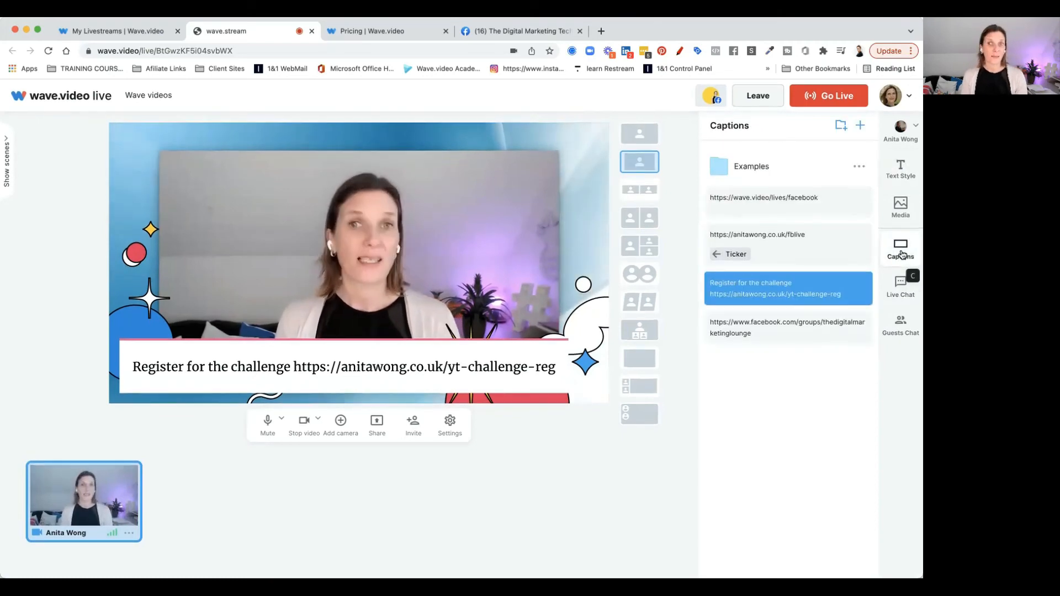
{"action": "left_click", "coordinate": [861, 128]}
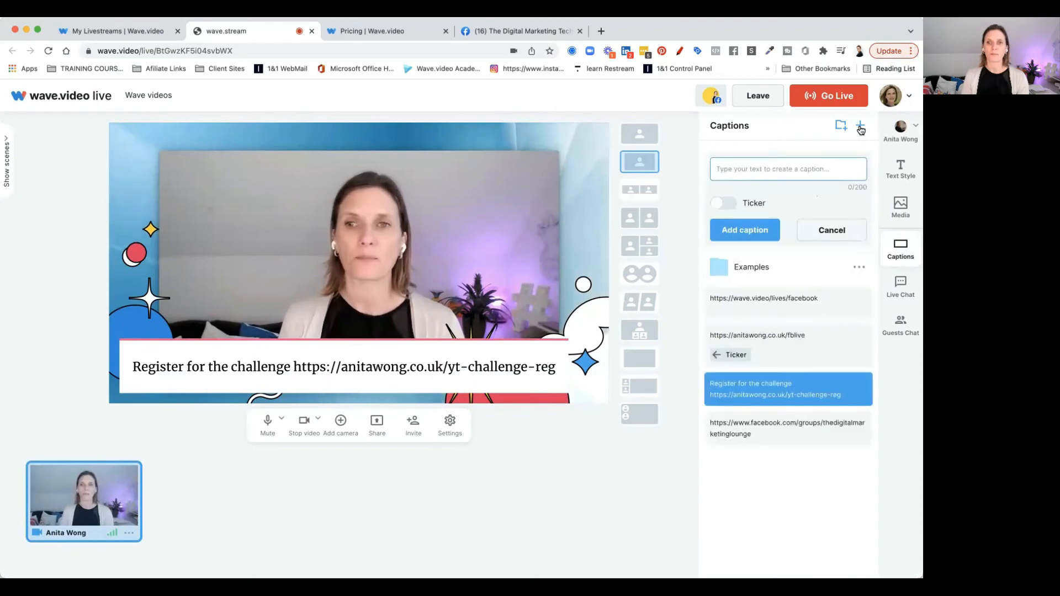
{"action": "left_click", "coordinate": [819, 168]}
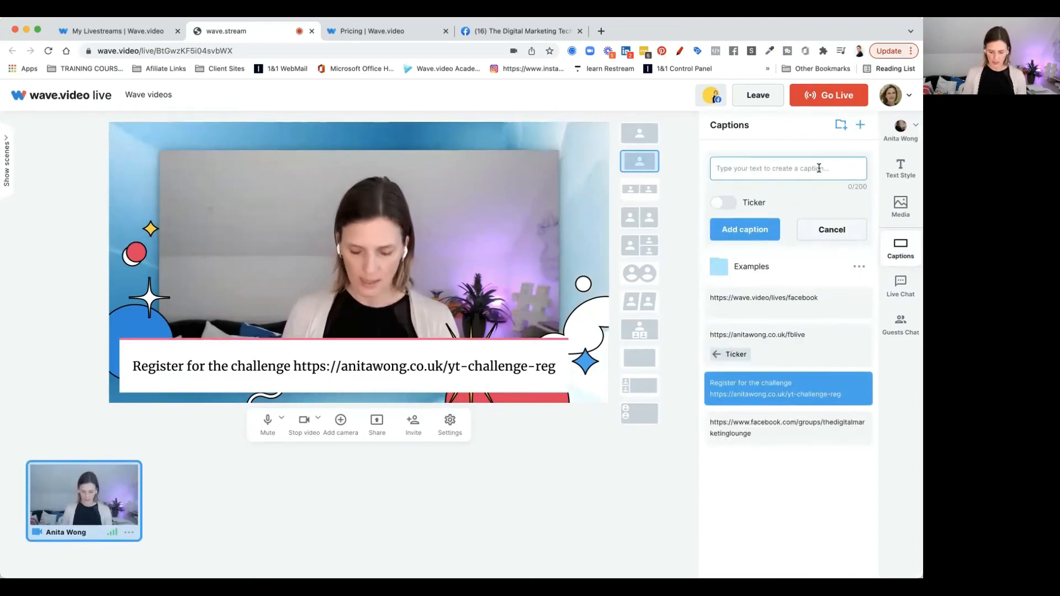
{"action": "type", "text": "text goes here"}
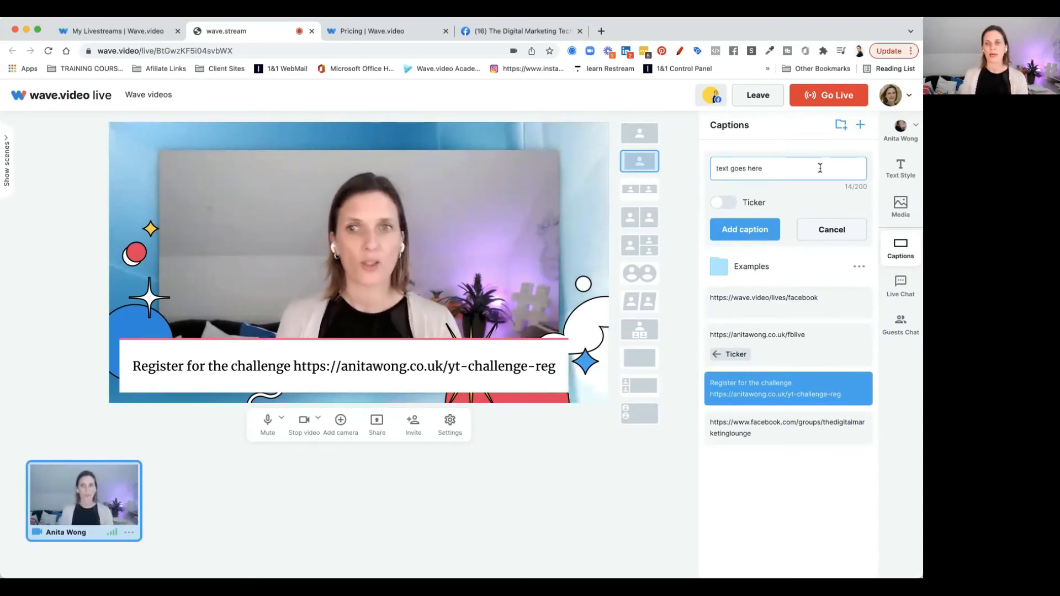
{"action": "left_click", "coordinate": [727, 202]}
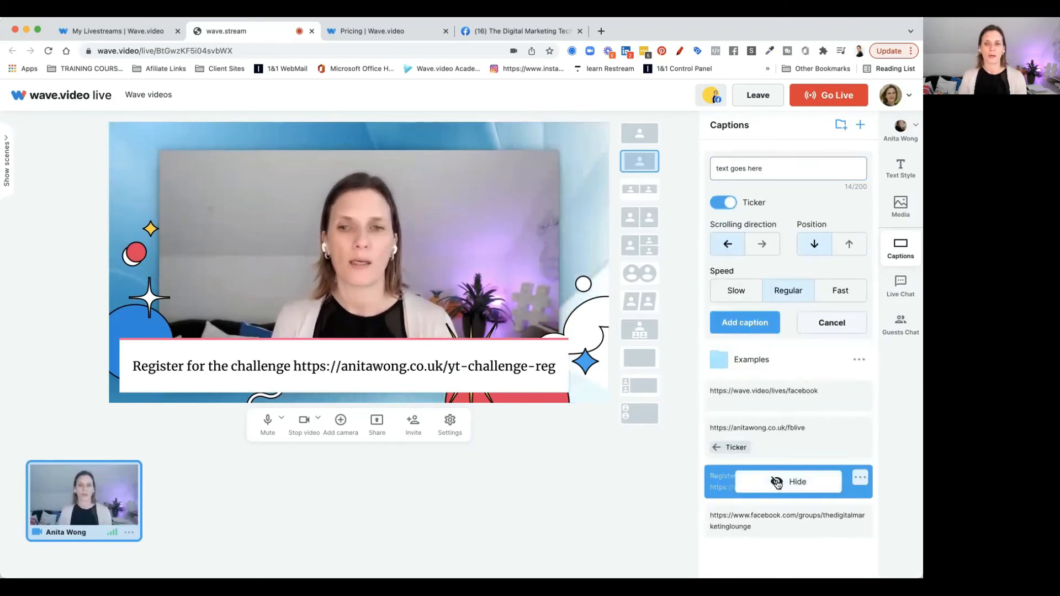
Hide the challenge caption, then add the new ticker caption scrolling left at the top position with Regular speed
{"action": "left_click", "coordinate": [778, 482]}
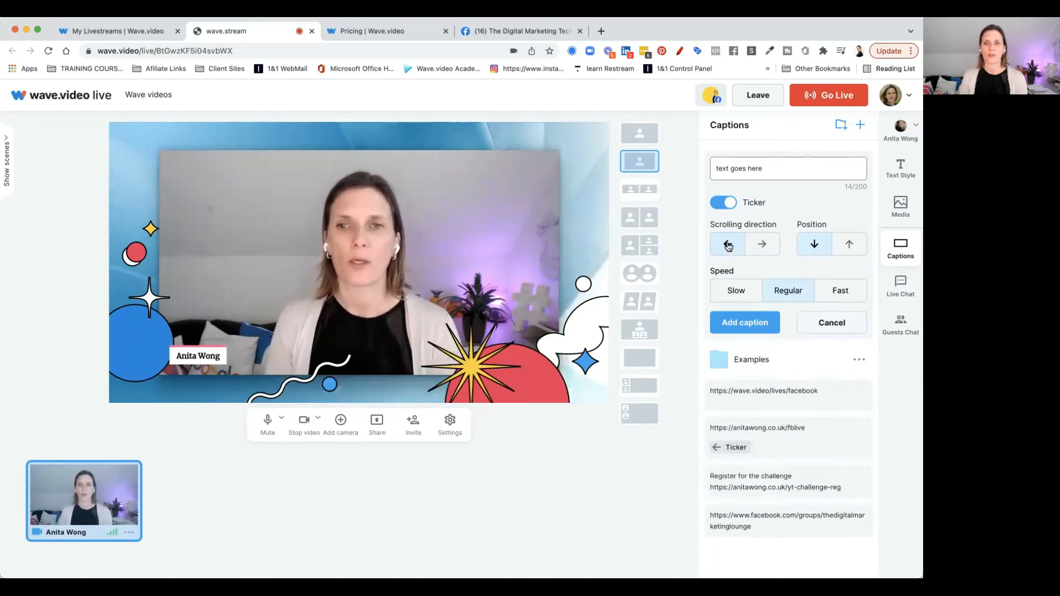
{"action": "left_click", "coordinate": [759, 246]}
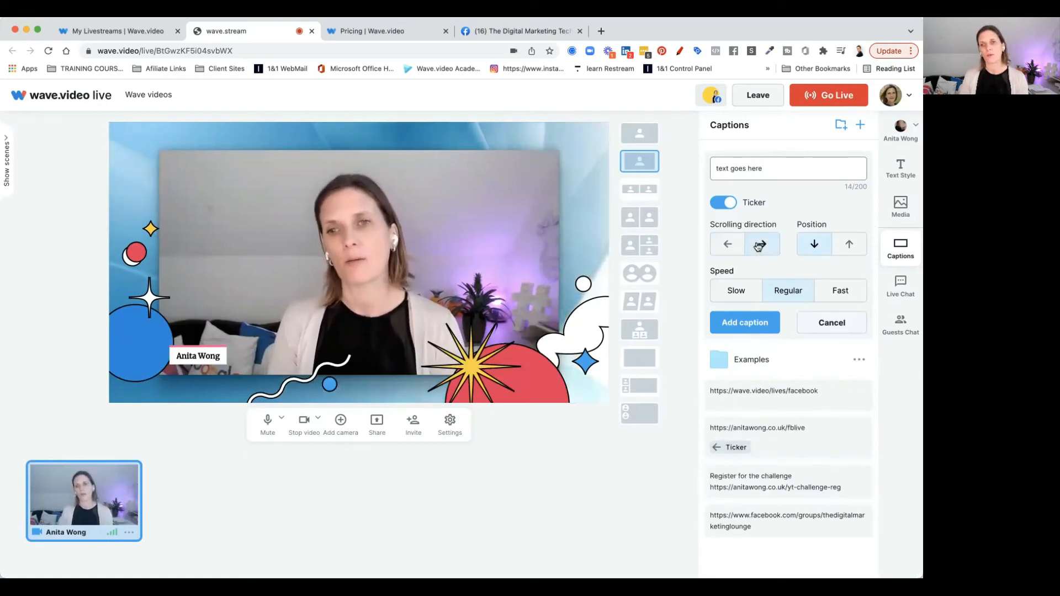
{"action": "left_click", "coordinate": [724, 245]}
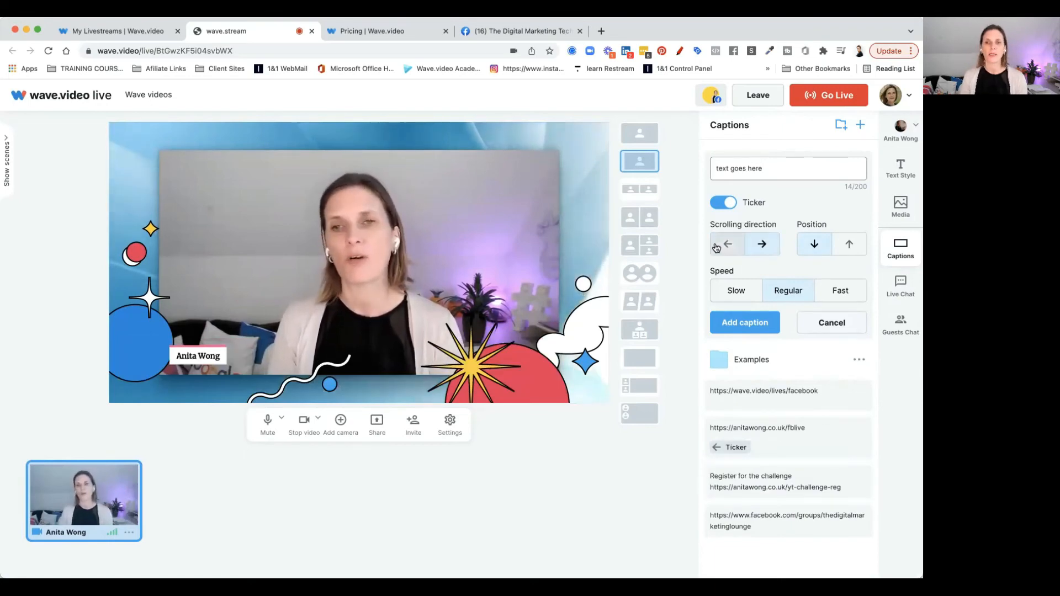
{"action": "left_click", "coordinate": [849, 246]}
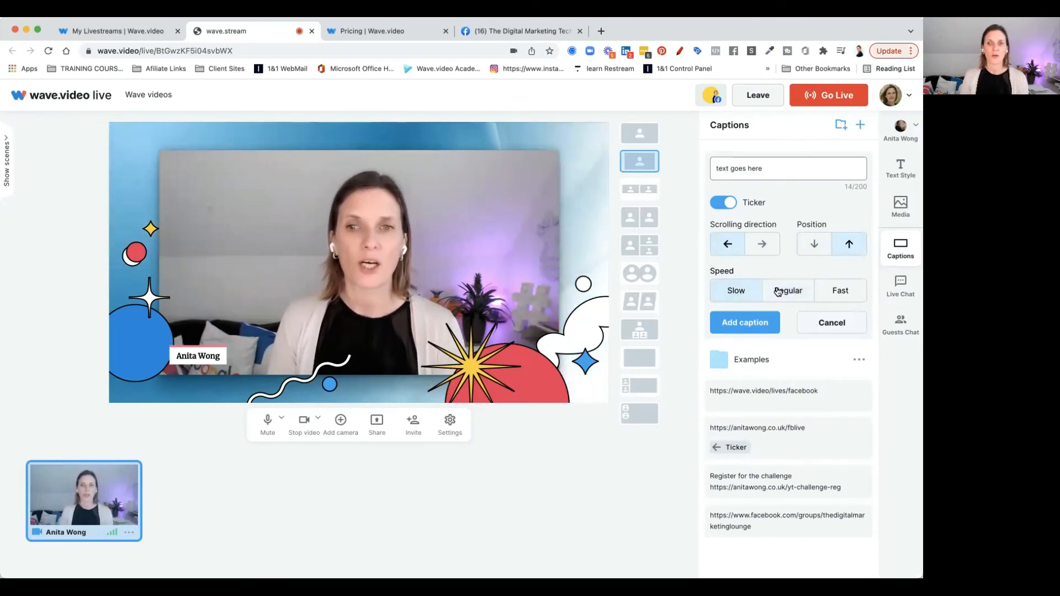
{"action": "left_click", "coordinate": [837, 291]}
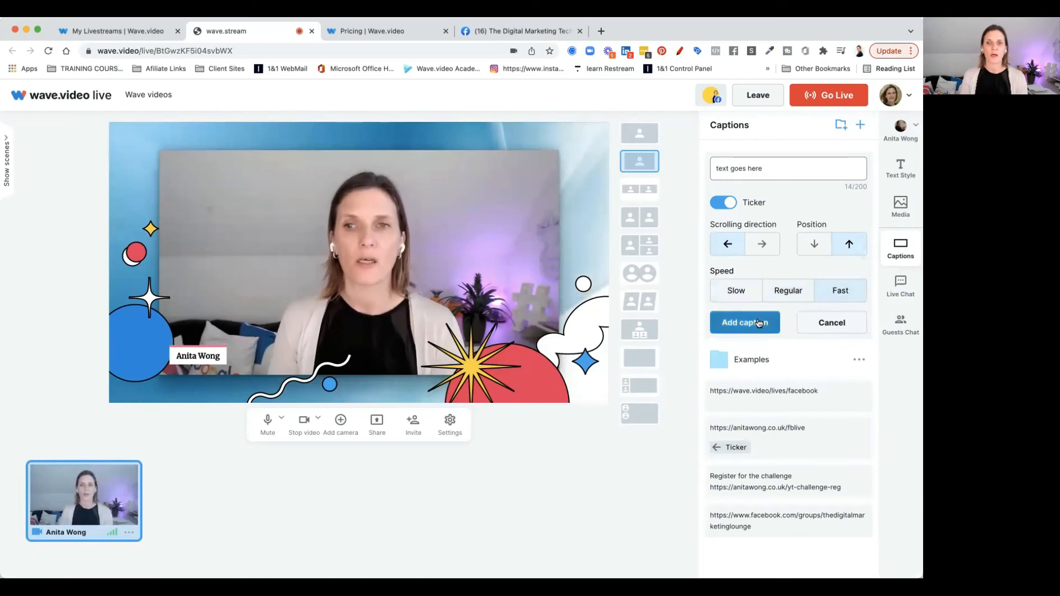
{"action": "left_click", "coordinate": [799, 290]}
{"action": "left_click", "coordinate": [753, 319]}
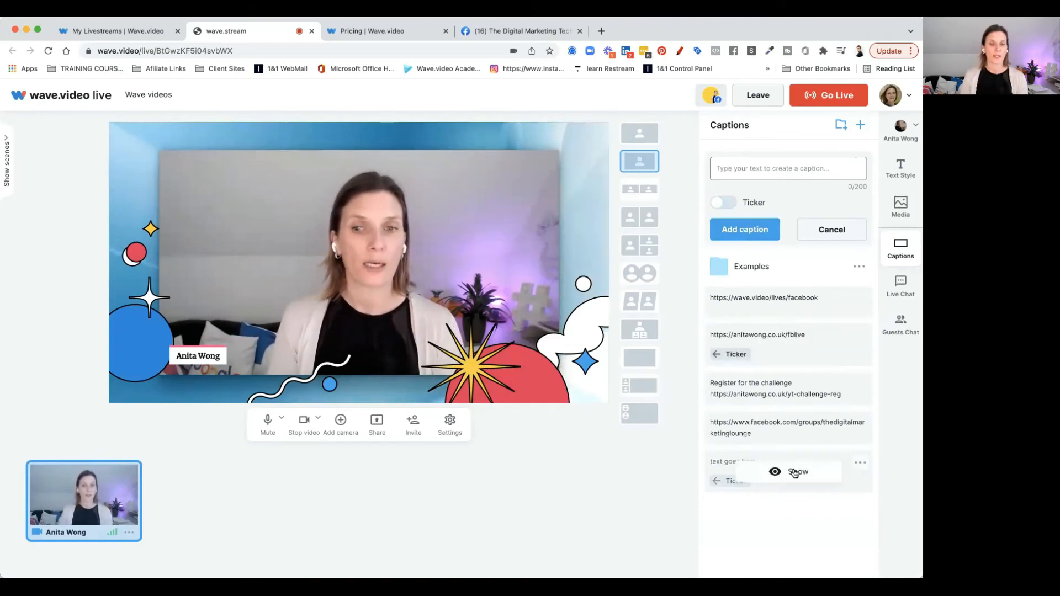
Show the new ticker caption on the stream, then open it for editing and save it
{"action": "left_click", "coordinate": [794, 472]}
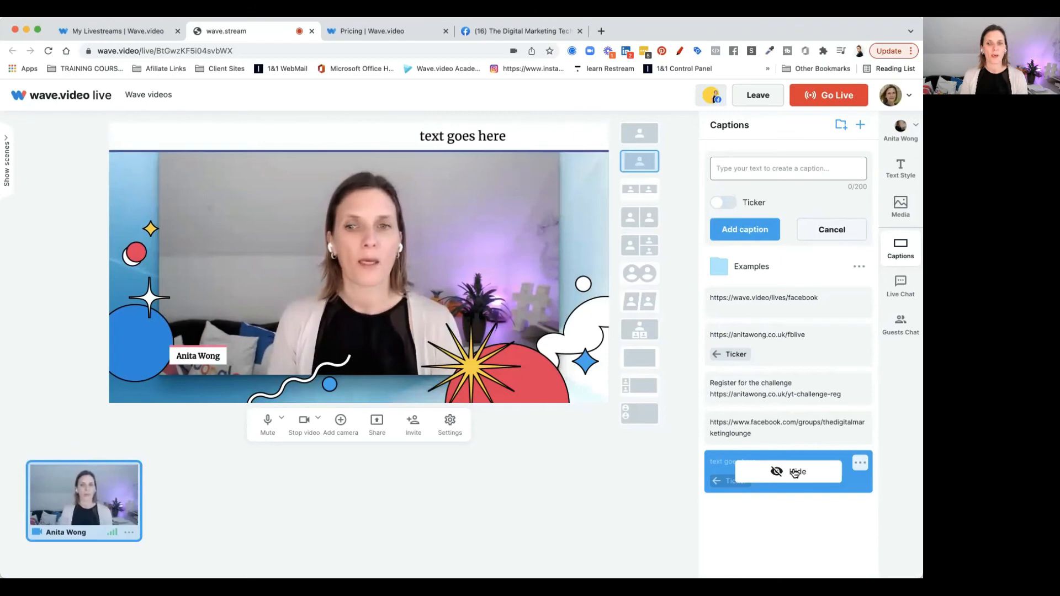
{"action": "left_click", "coordinate": [861, 463]}
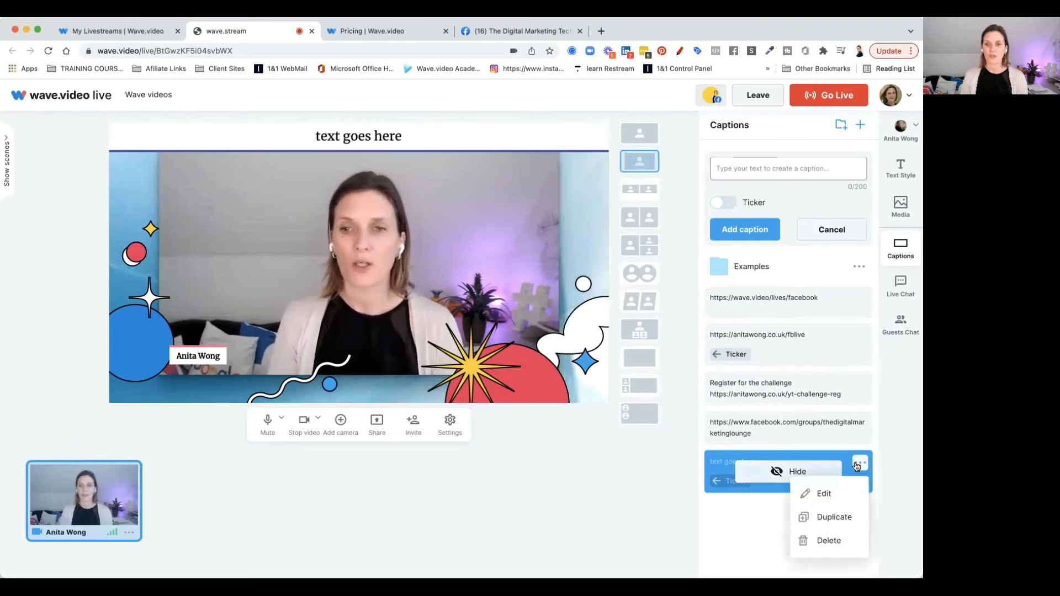
{"action": "left_click", "coordinate": [835, 494]}
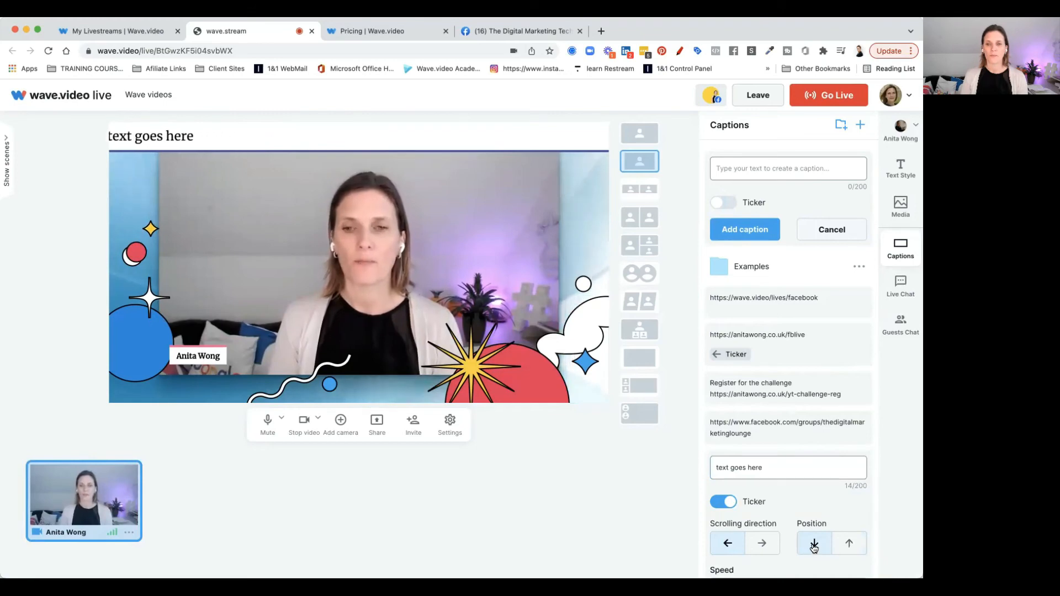
{"action": "scroll", "coordinate": [814, 547], "scroll_direction": "down", "scroll_amount": 2}
{"action": "scroll", "coordinate": [815, 549], "scroll_direction": "down", "scroll_amount": 1}
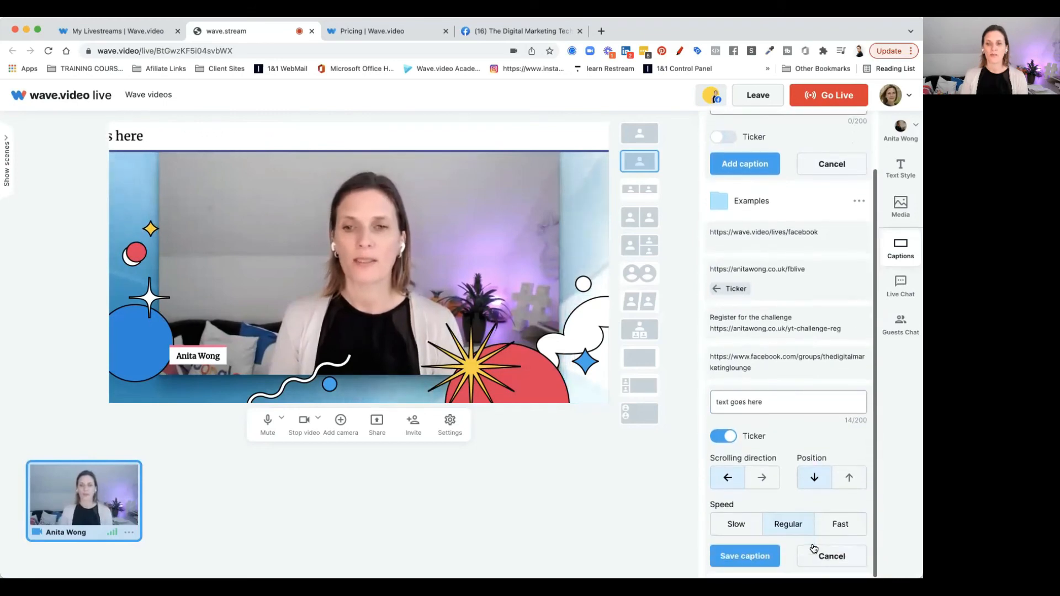
{"action": "left_click", "coordinate": [759, 556]}
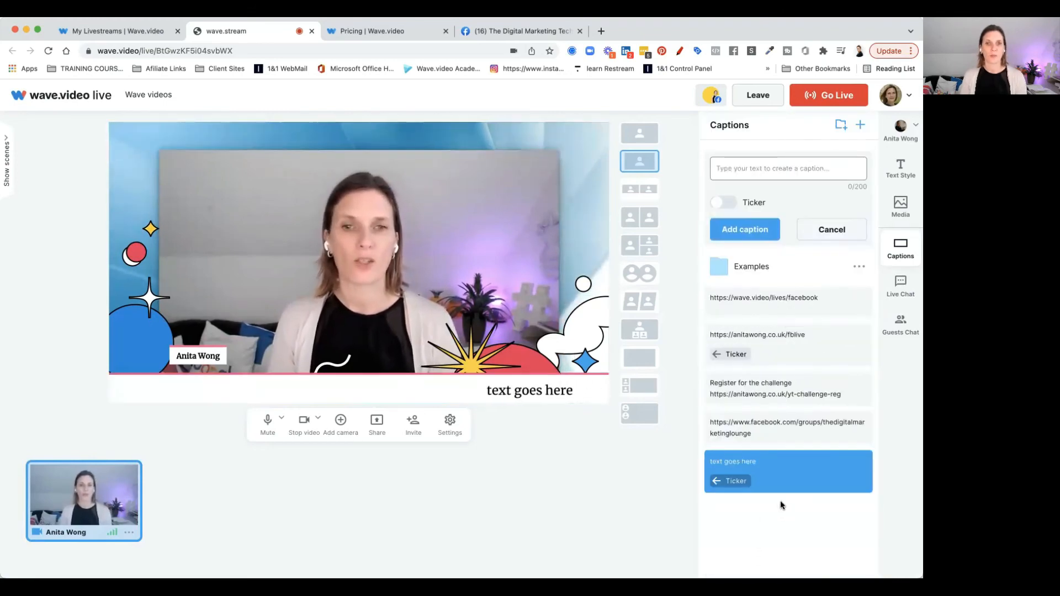
Hide the 'text goes here' ticker caption from the stream
{"action": "mouse_move", "coordinate": [801, 471]}
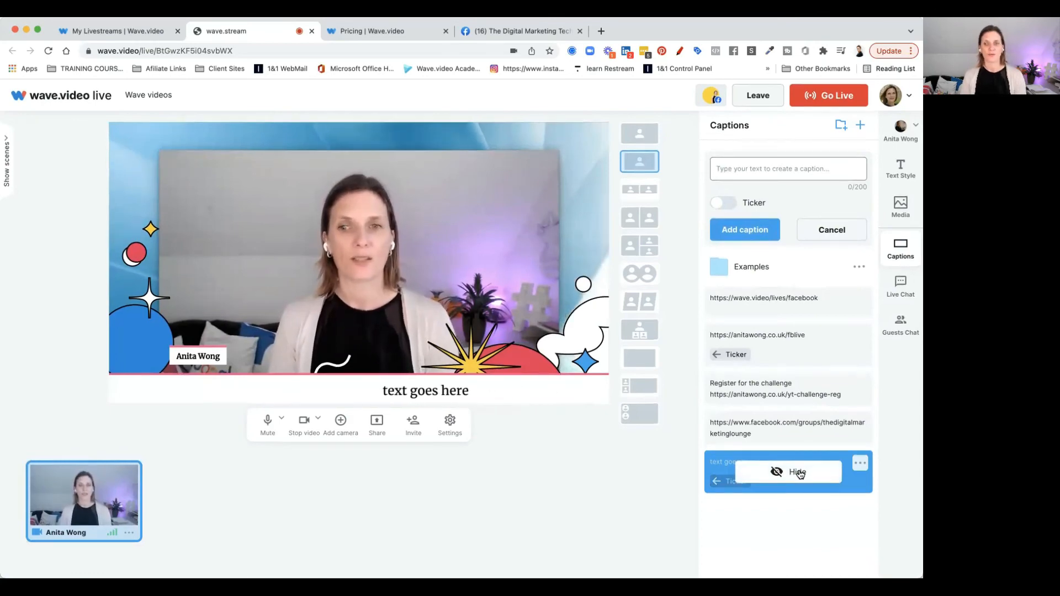
{"action": "left_click", "coordinate": [799, 474]}
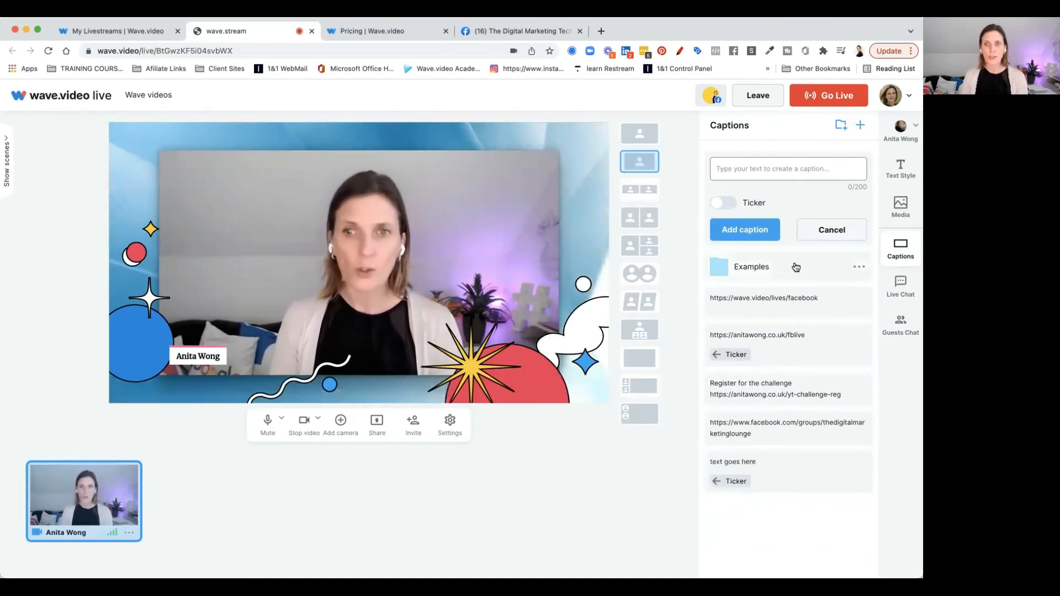
{"action": "mouse_move", "coordinate": [792, 380]}
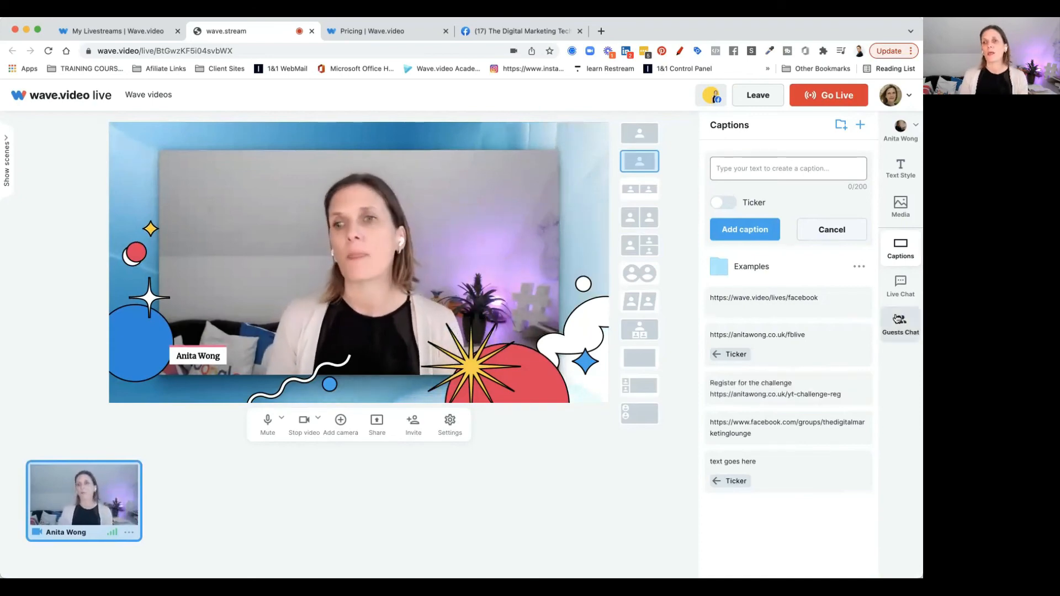
Open the live chat and show, then hide, the example viewer message on the stream
{"action": "left_click", "coordinate": [903, 296]}
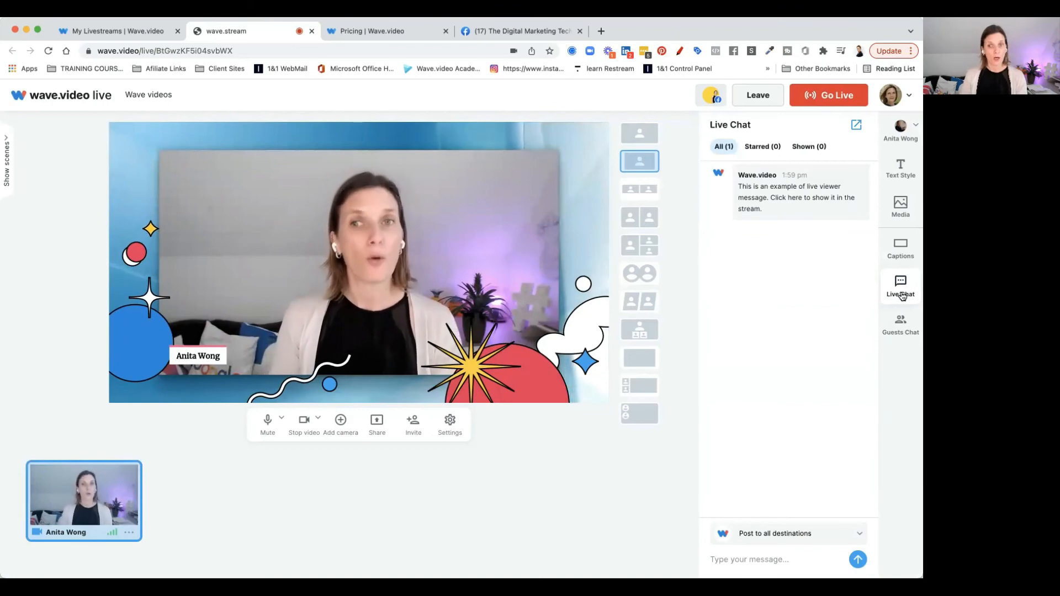
{"action": "mouse_move", "coordinate": [807, 206]}
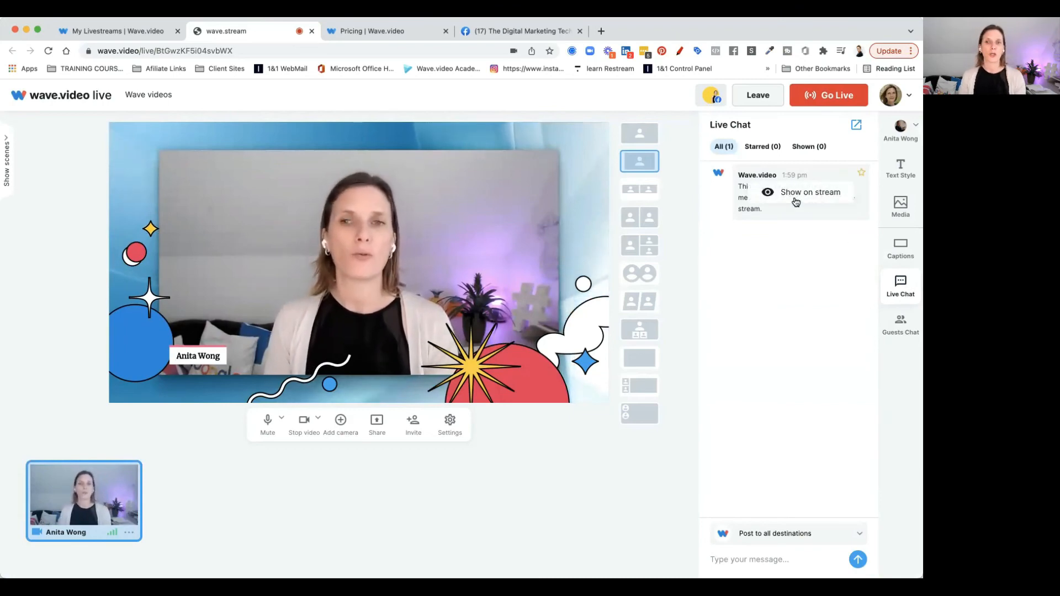
{"action": "left_click", "coordinate": [796, 202]}
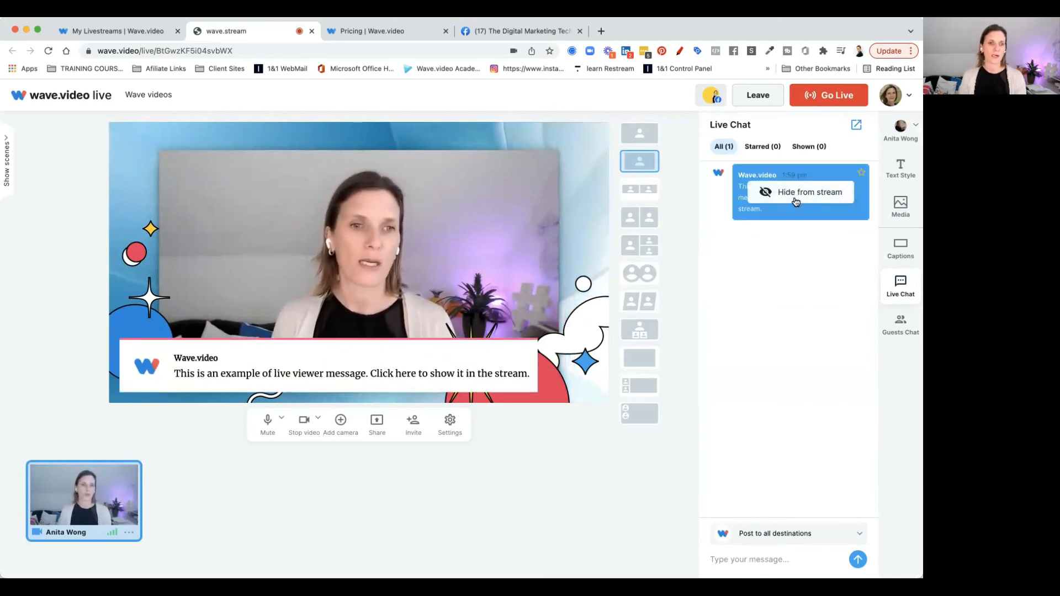
{"action": "left_click", "coordinate": [796, 202]}
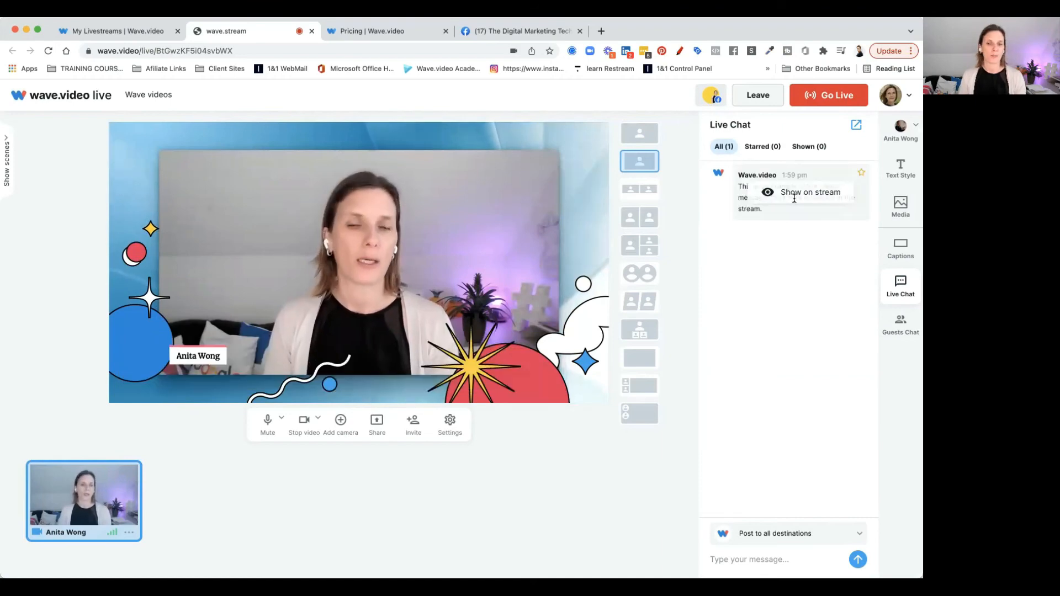
Check the chat posting destinations, then open the private guests chat
{"action": "left_click", "coordinate": [790, 535]}
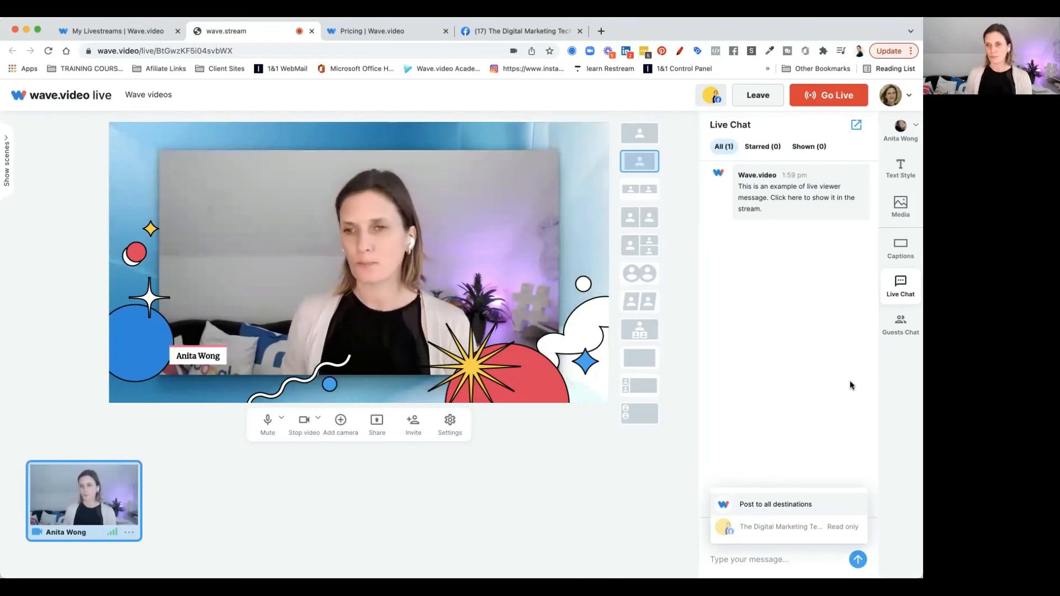
{"action": "left_click", "coordinate": [903, 330]}
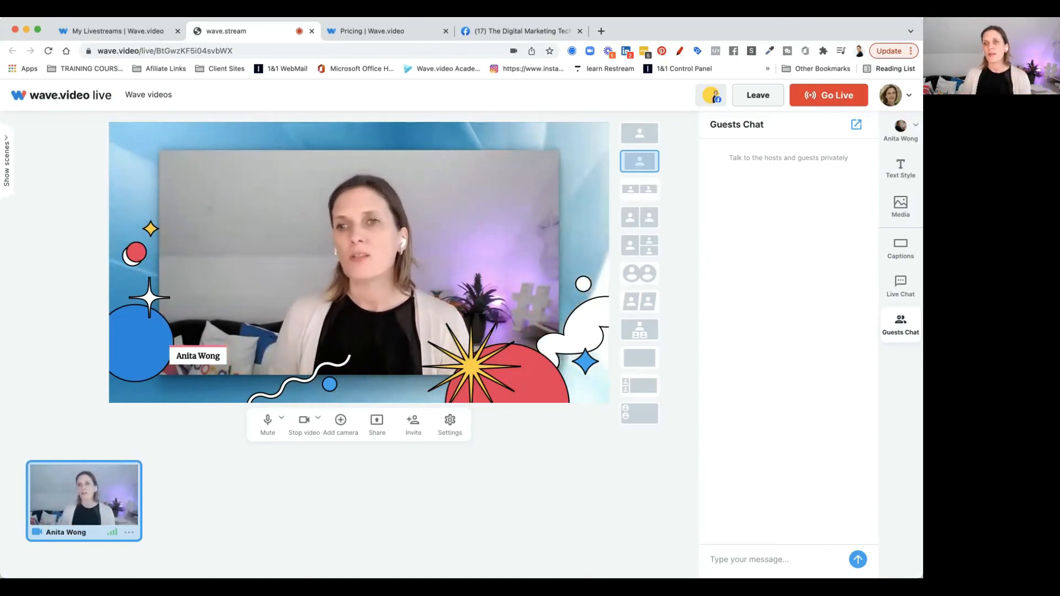
Go through the studio side panels for text style, media, captions, live chat and guests chat
{"action": "left_click", "coordinate": [900, 169]}
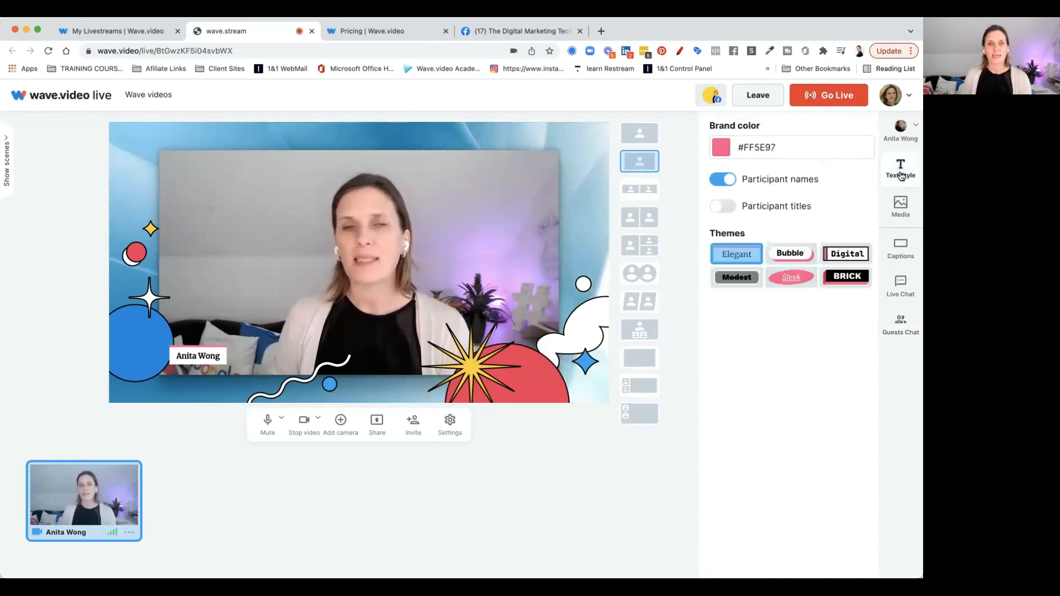
{"action": "left_click", "coordinate": [900, 202]}
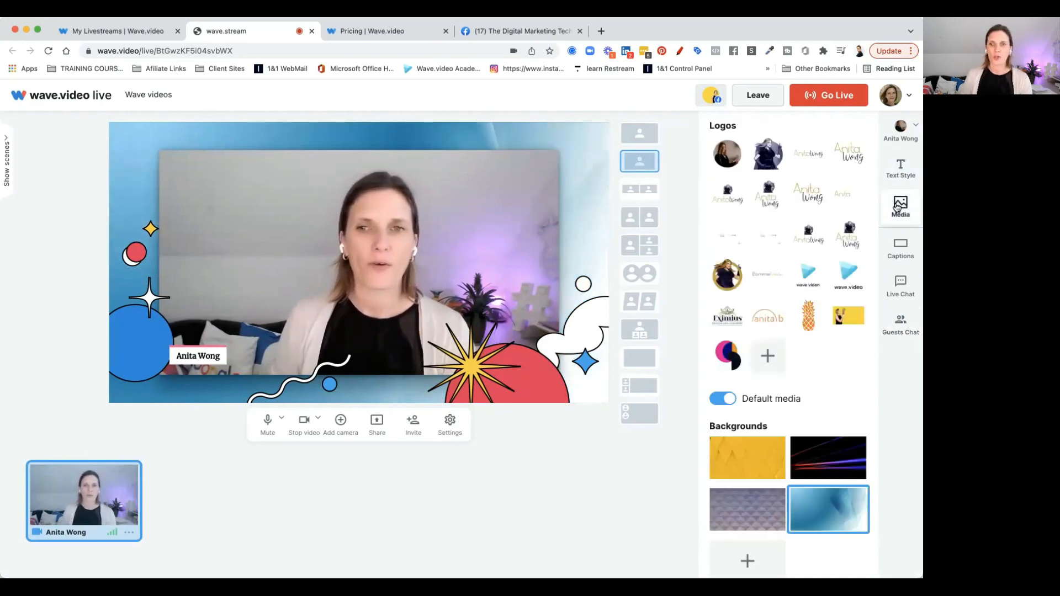
{"action": "left_click", "coordinate": [901, 258]}
{"action": "left_click", "coordinate": [900, 286]}
{"action": "left_click", "coordinate": [901, 327]}
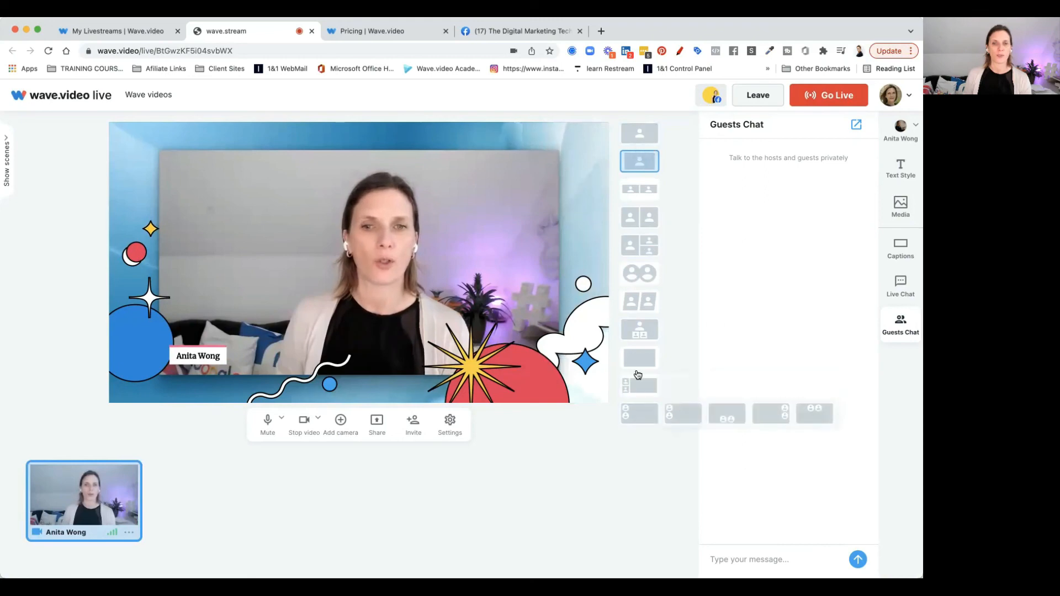
Try each stream layout in turn, finishing with the angled-frame single-person layout
{"action": "left_click", "coordinate": [639, 136]}
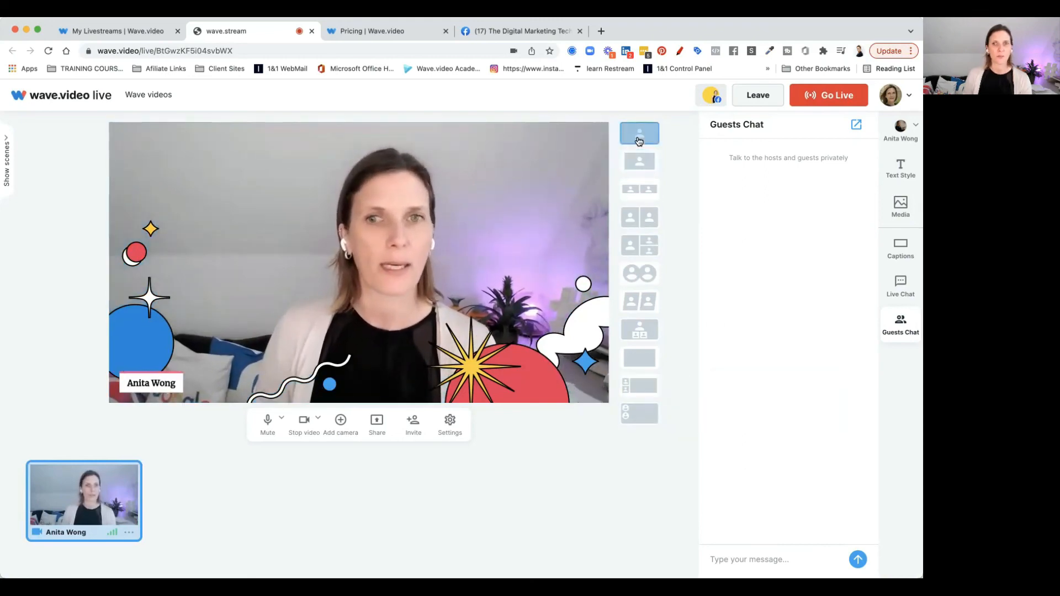
{"action": "left_click", "coordinate": [639, 161]}
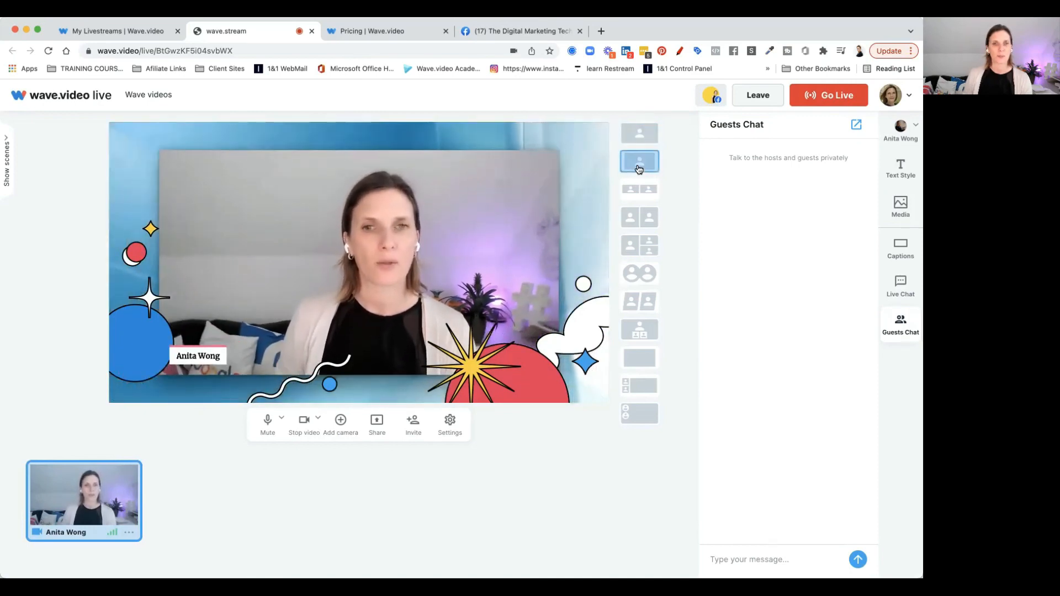
{"action": "left_click", "coordinate": [638, 191]}
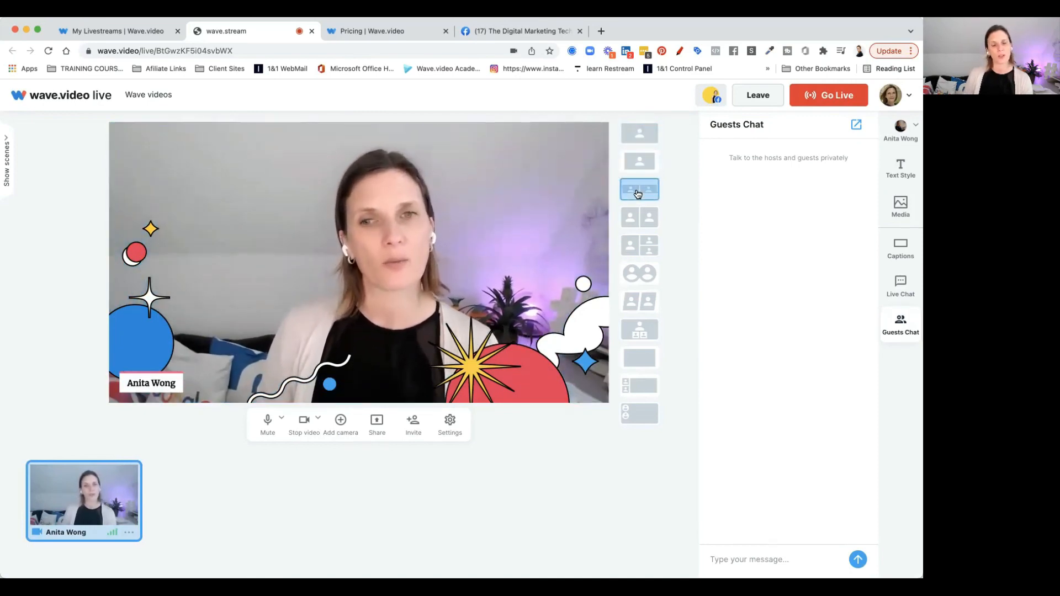
{"action": "left_click", "coordinate": [639, 217]}
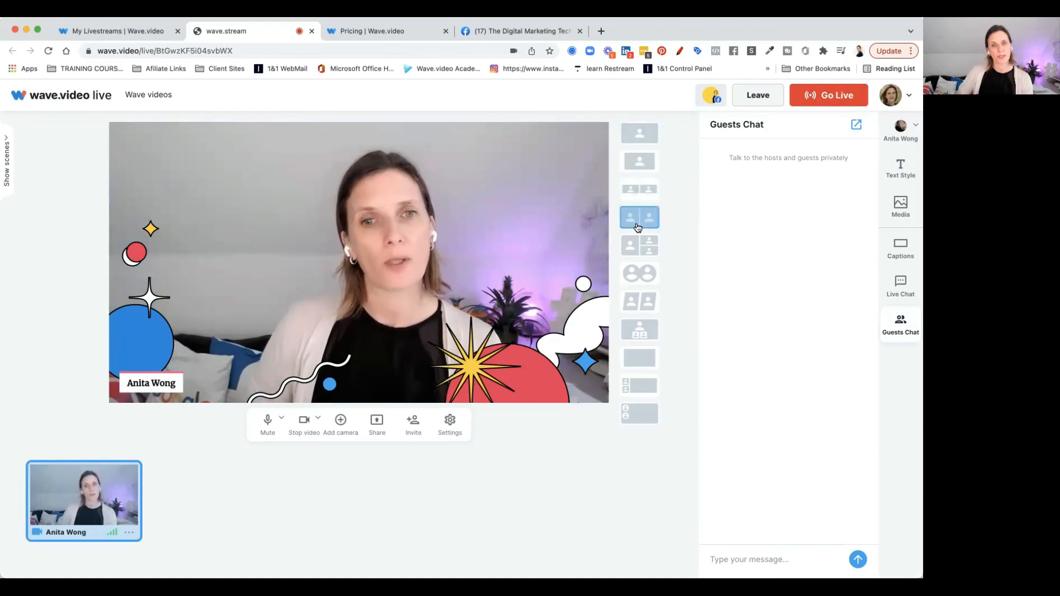
{"action": "left_click", "coordinate": [637, 249]}
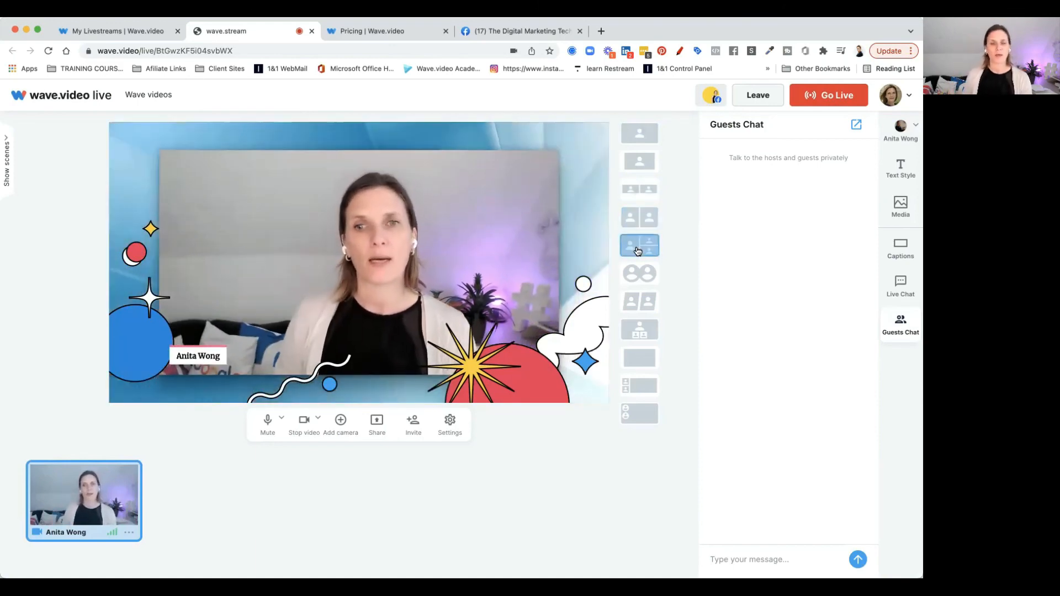
{"action": "left_click", "coordinate": [637, 276]}
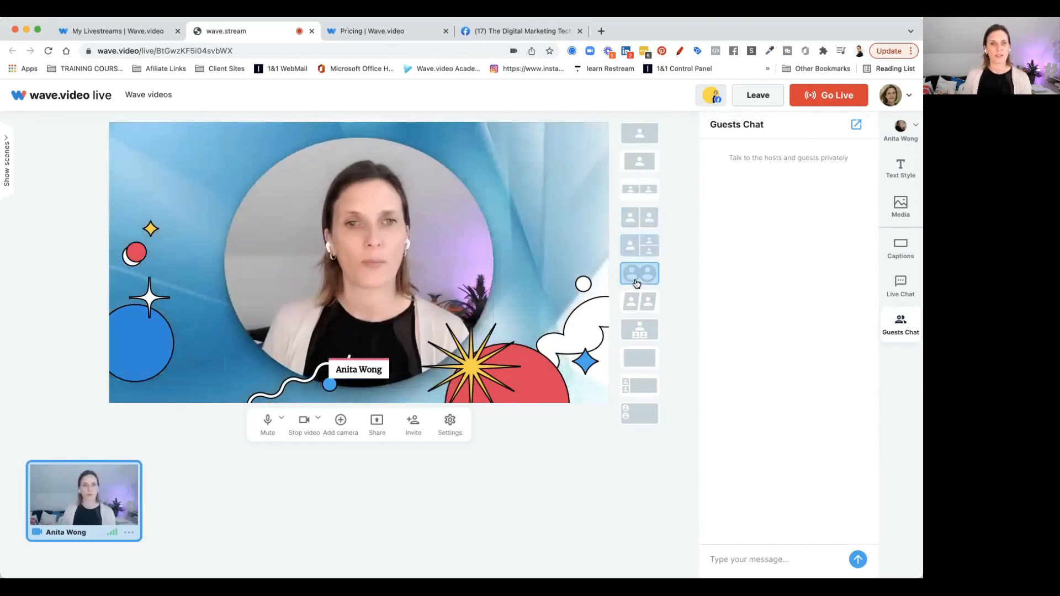
{"action": "left_click", "coordinate": [636, 307]}
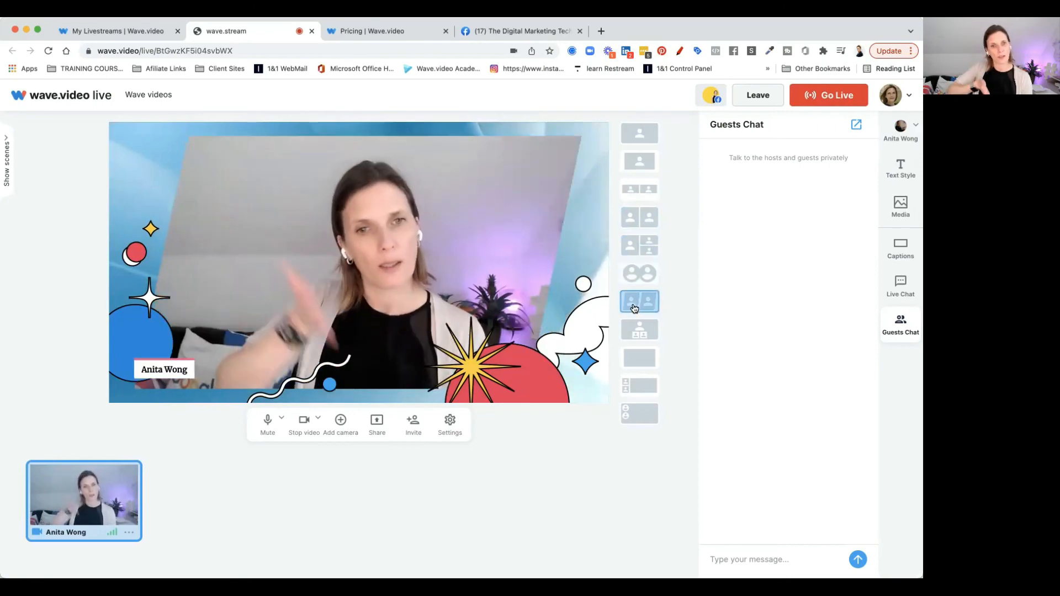
{"action": "mouse_move", "coordinate": [634, 324]}
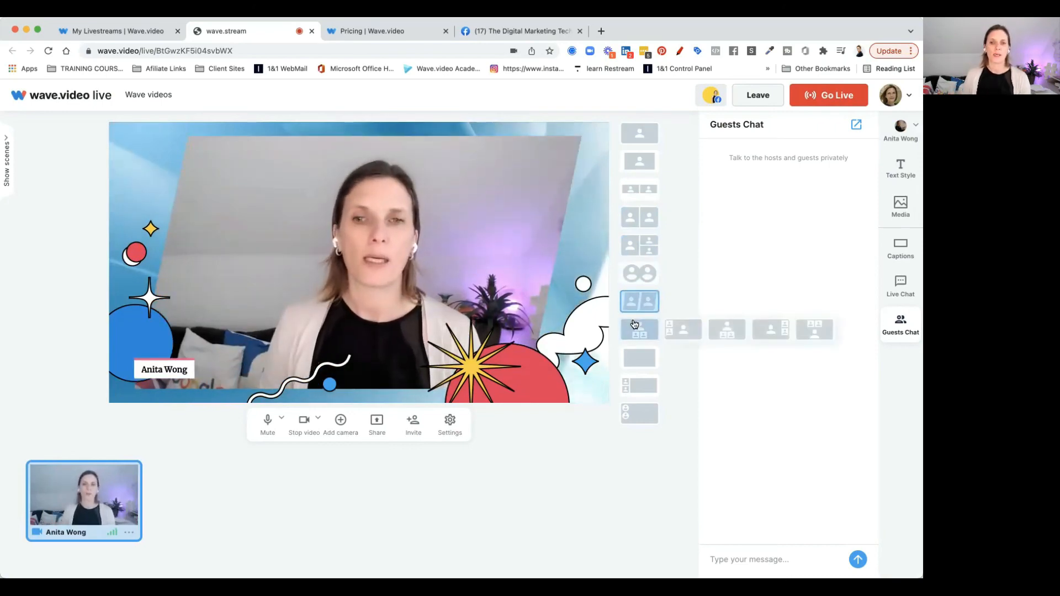